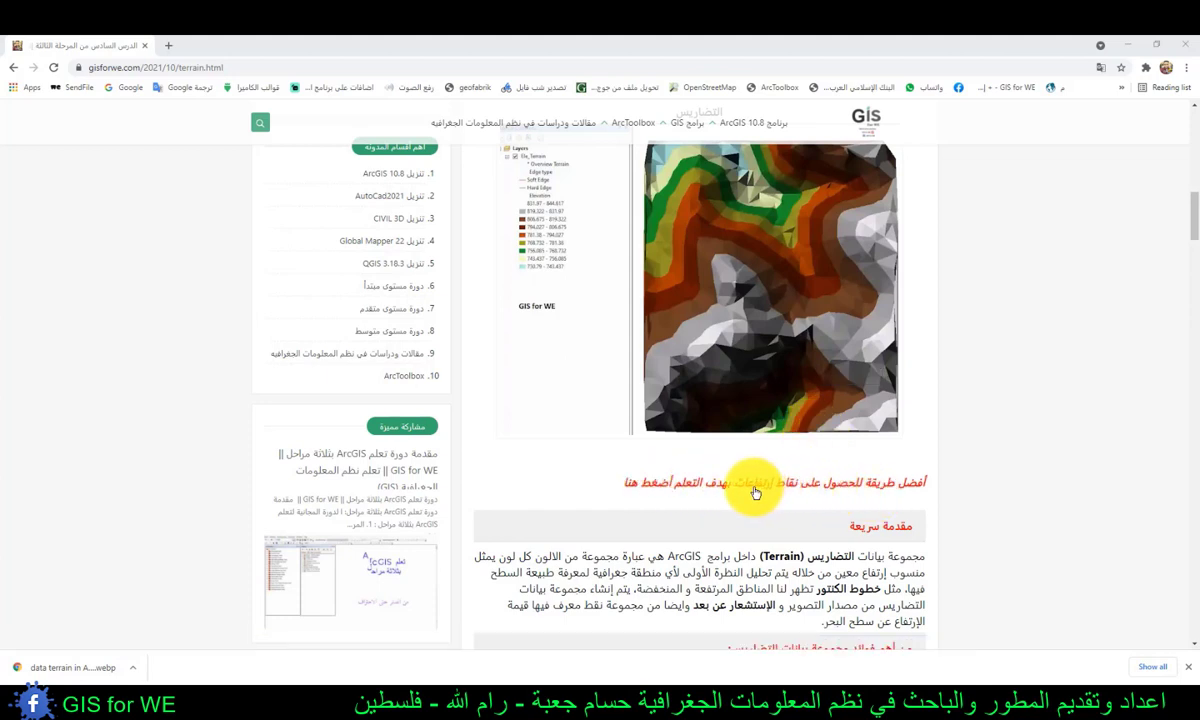
# Step: Open the linked lesson on obtaining elevation points and read its section on importing and converting points from Google Earth
pyautogui.click(658, 490)
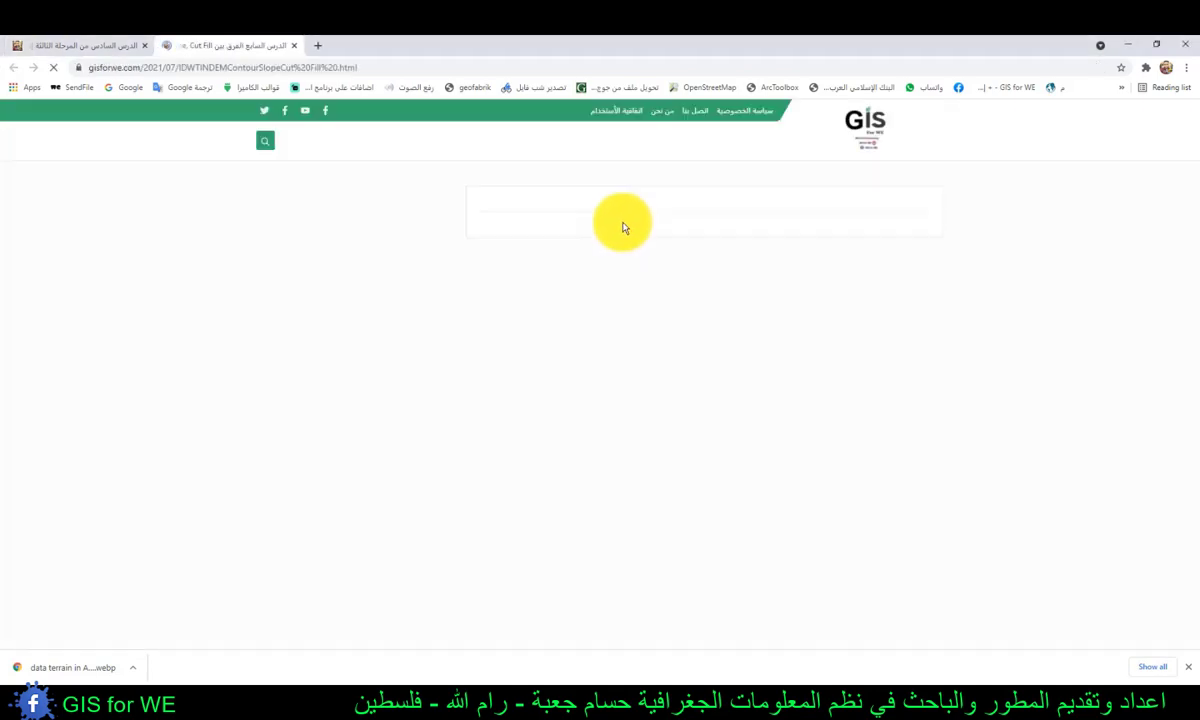
pyautogui.scroll(-2, 786, 388)
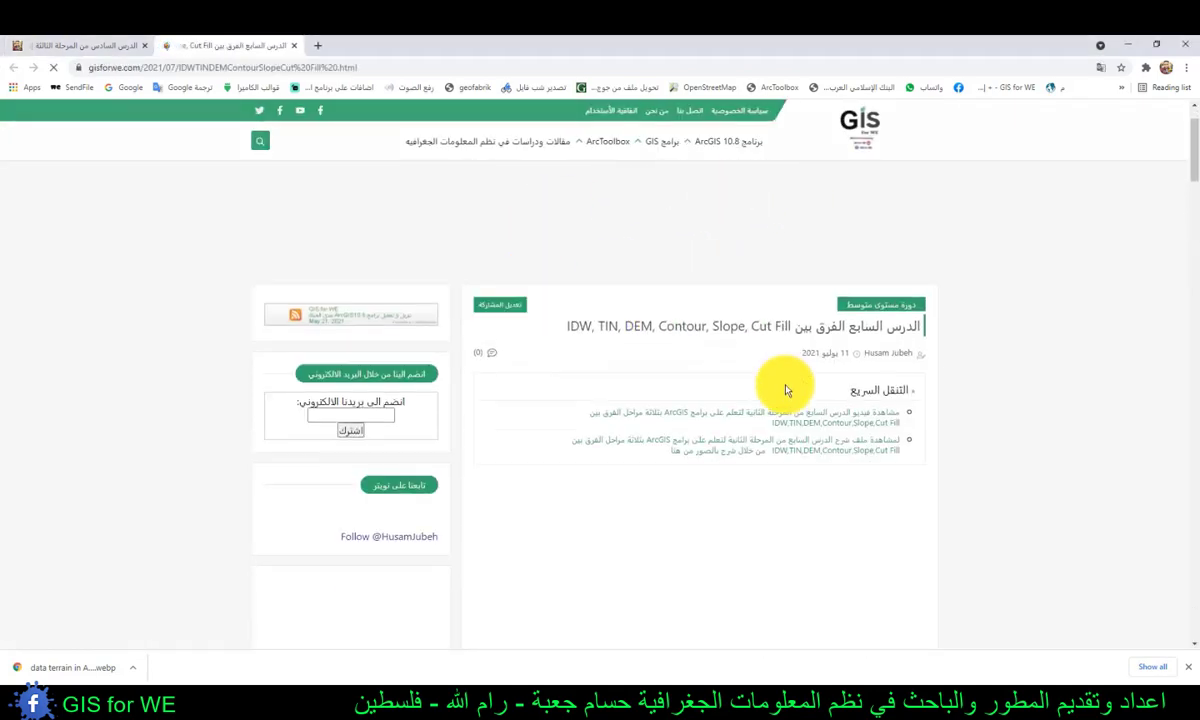
pyautogui.scroll(-2, 788, 388)
pyautogui.scroll(3, 785, 380)
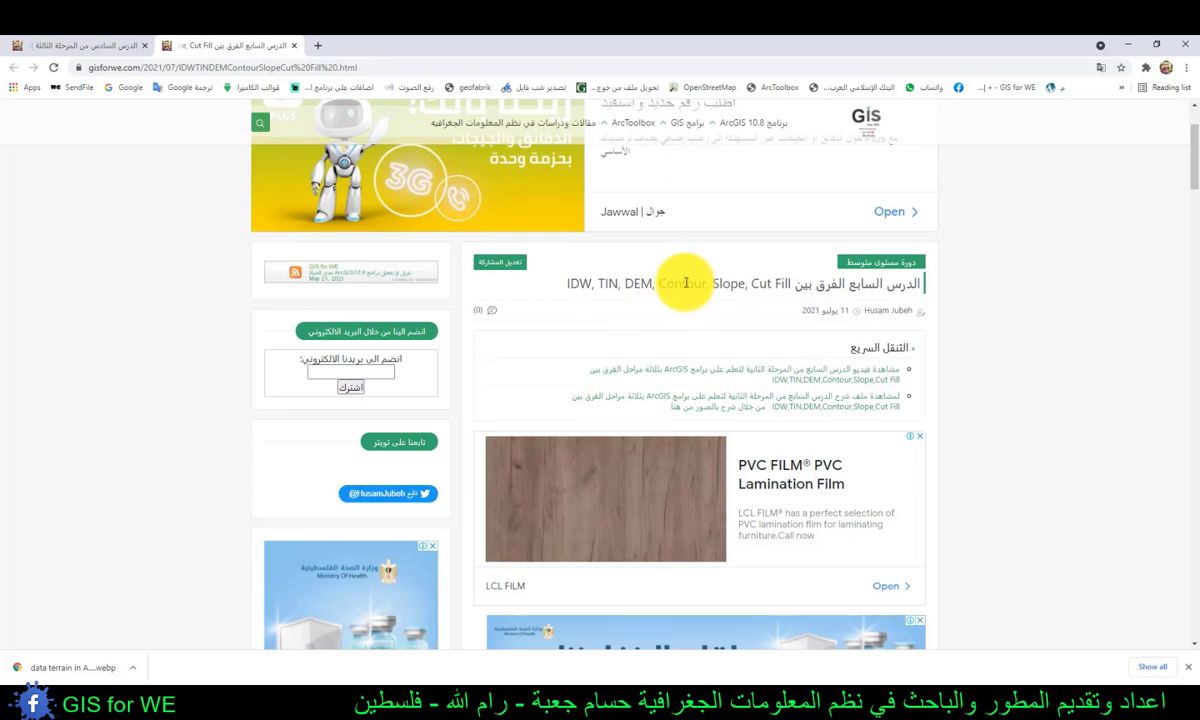
pyautogui.scroll(-10, 686, 276)
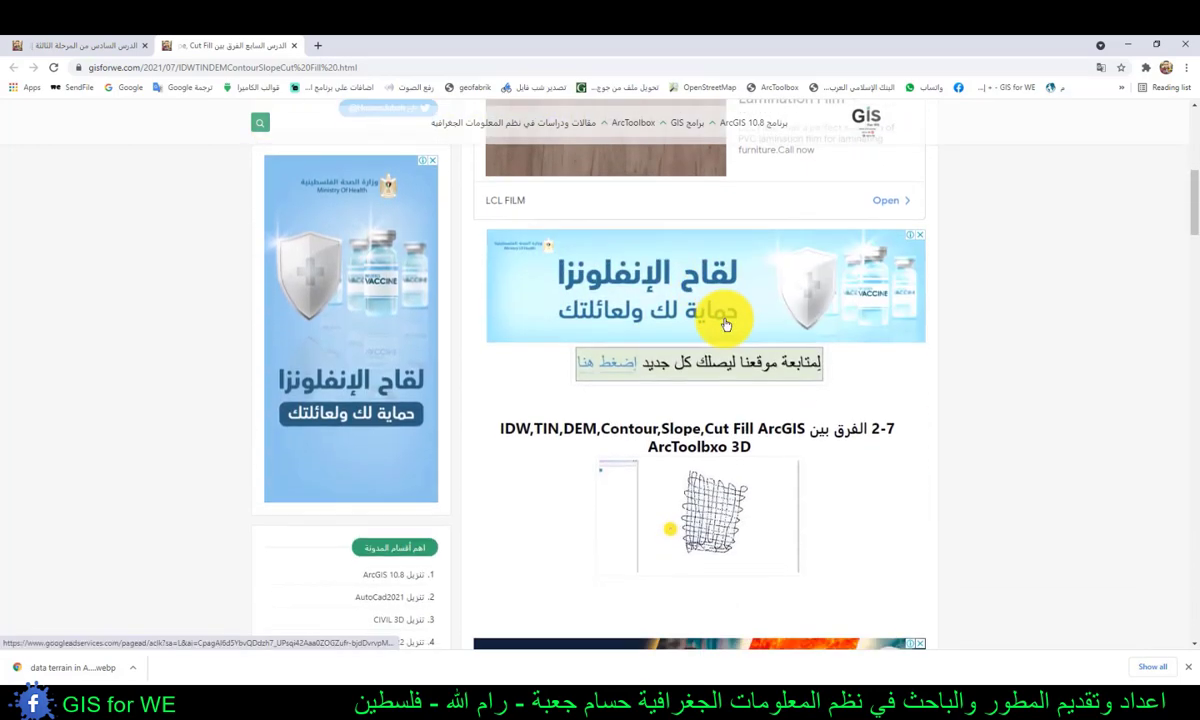
pyautogui.scroll(-5, 731, 312)
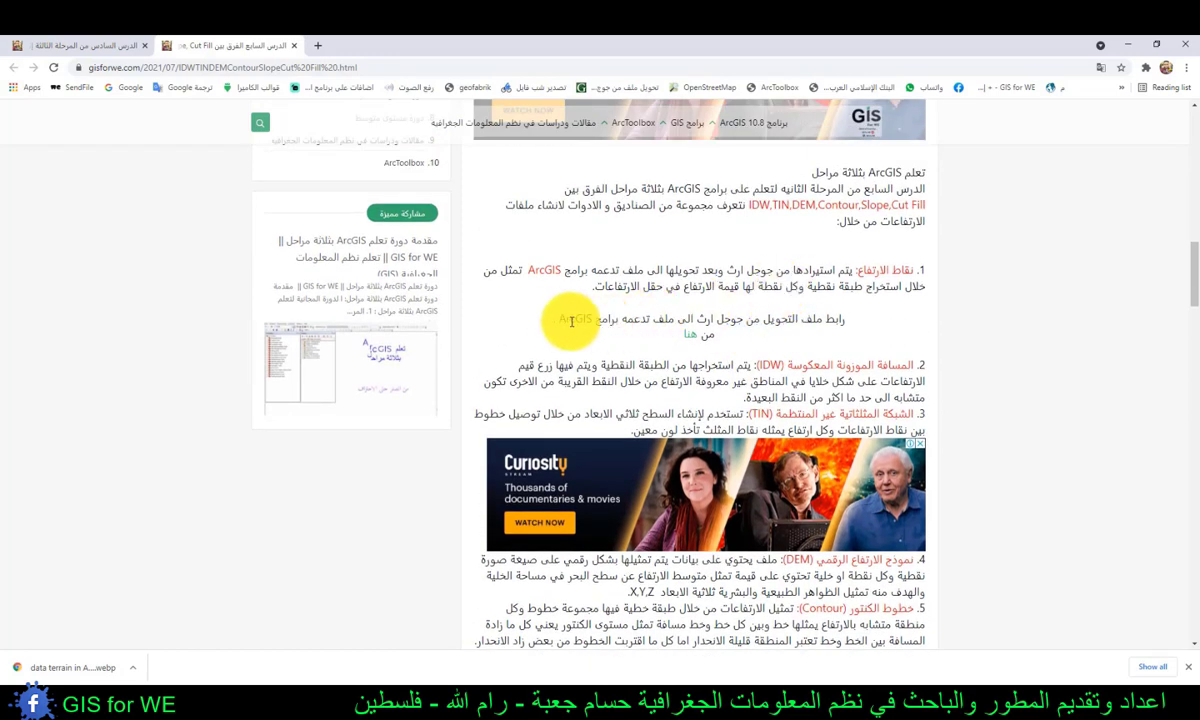
pyautogui.moveTo(554, 319); pyautogui.dragTo(852, 276)
pyautogui.click(852, 276)
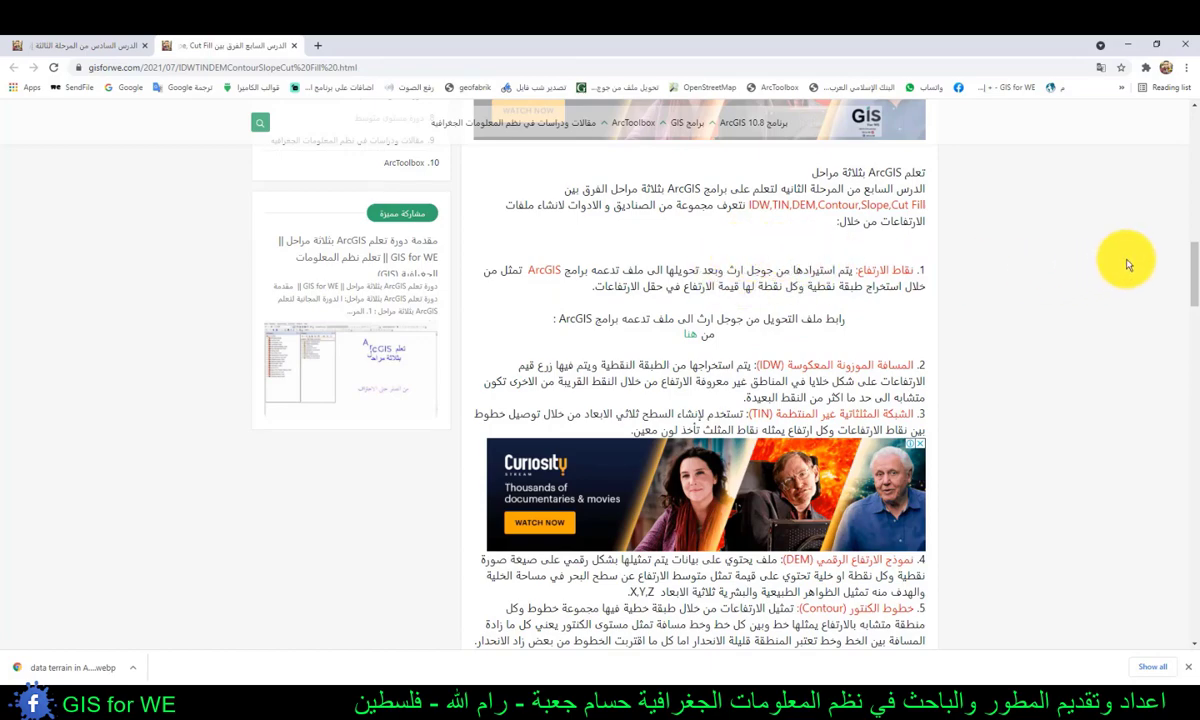
# Step: Review the lesson's remaining definitions and its video section, and return to the terrain article by closing the lesson
pyautogui.moveTo(1195, 266); pyautogui.dragTo(1171, 327)
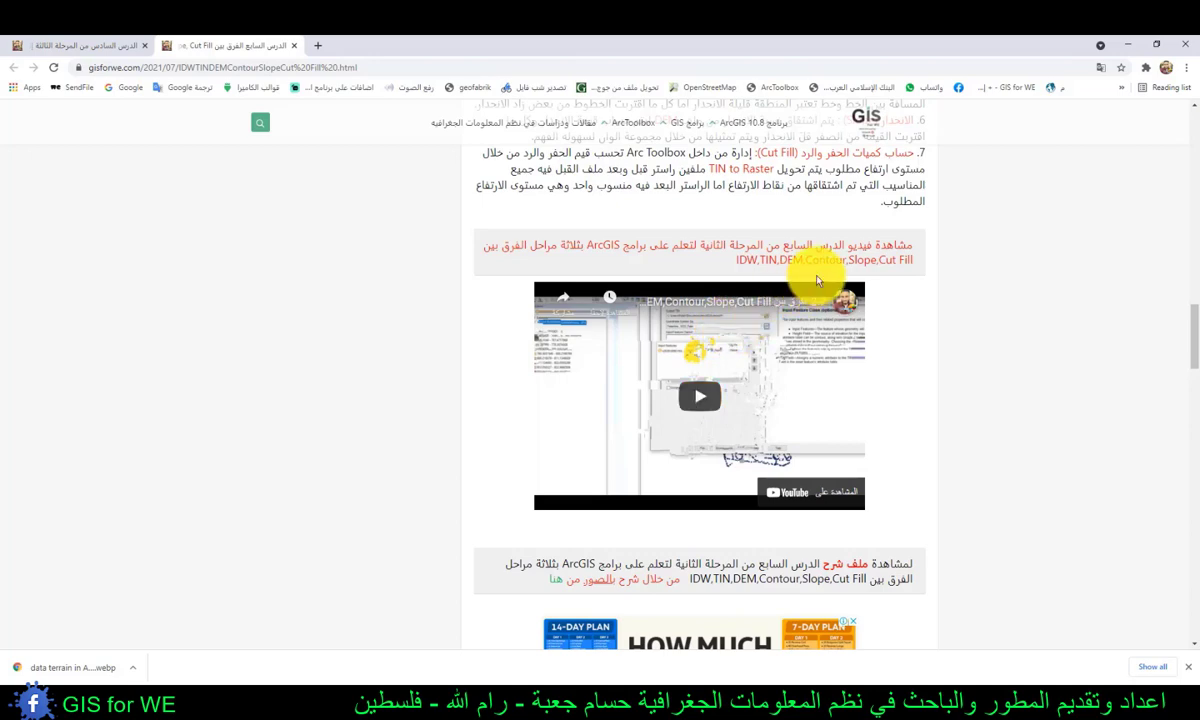
pyautogui.scroll(3, 816, 281)
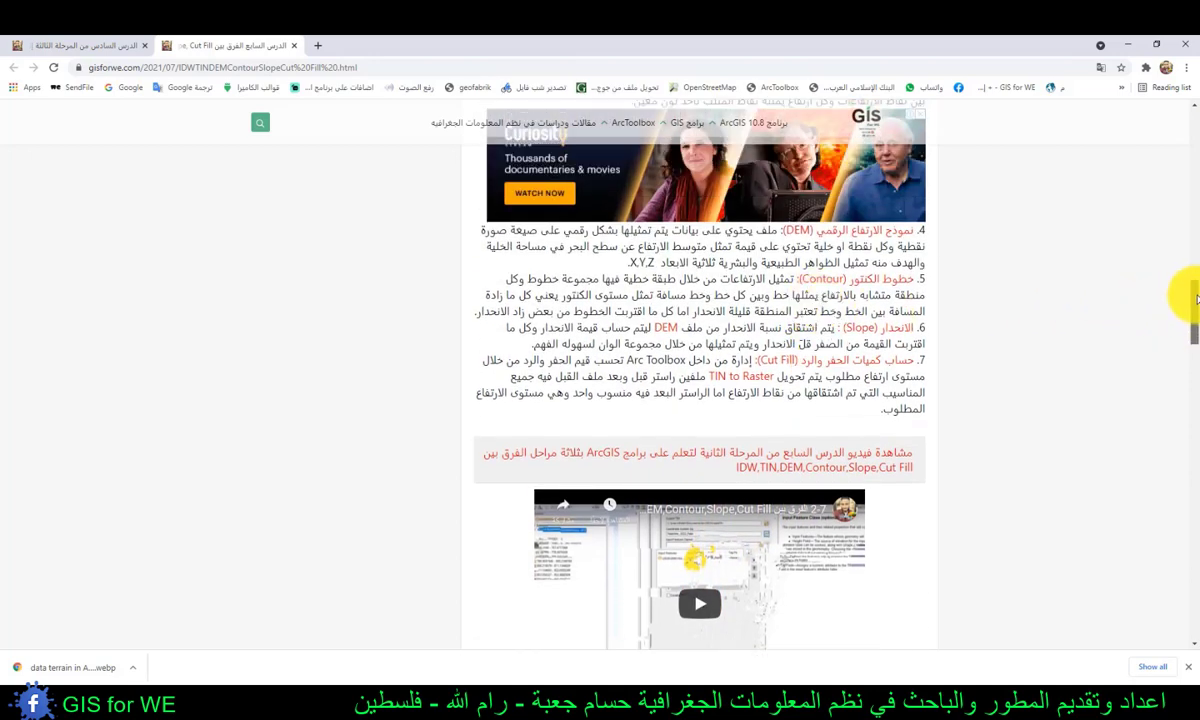
pyautogui.moveTo(1195, 298); pyautogui.dragTo(1178, 203)
pyautogui.scroll(-2, 614, 138)
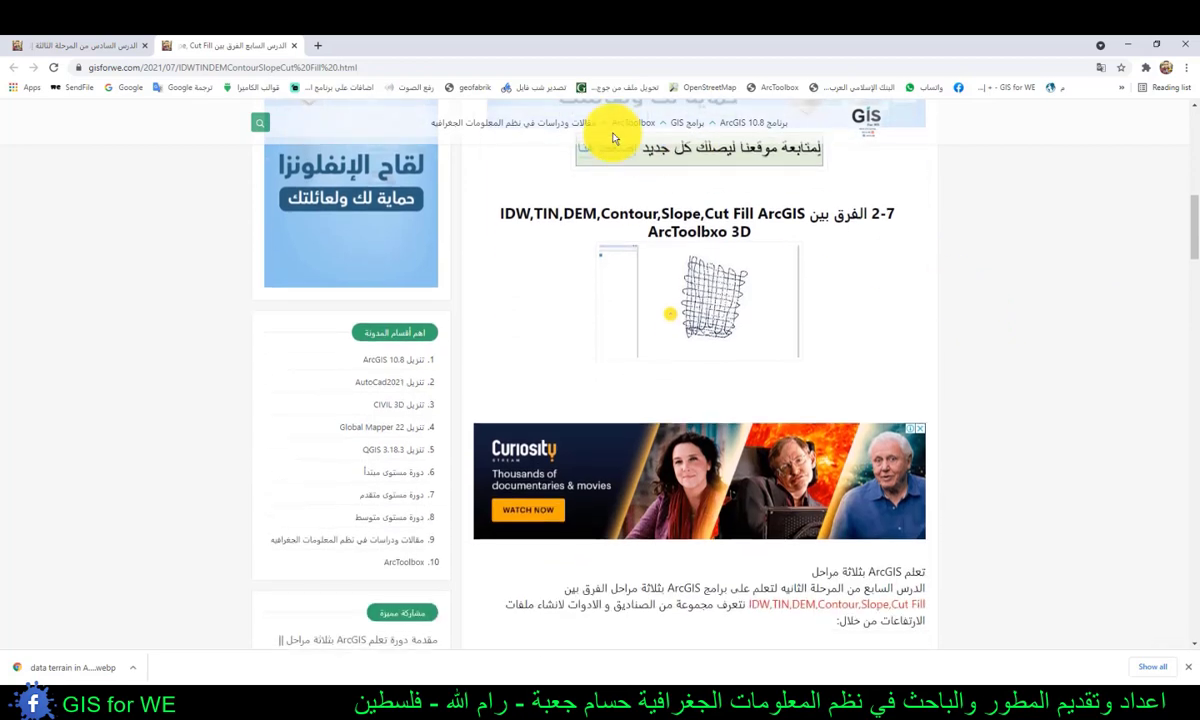
pyautogui.click(294, 45)
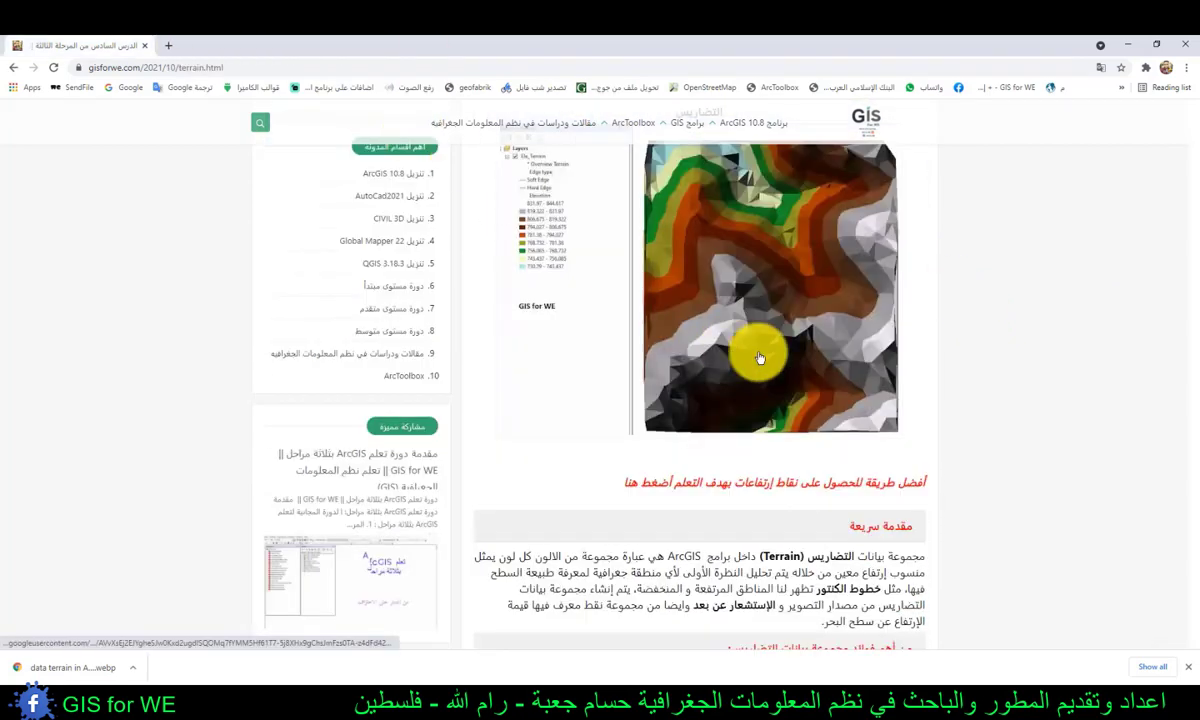
# Step: Read the terrain article's quick introduction, highlighting the phrase about a set of points
pyautogui.scroll(-1, 790, 491)
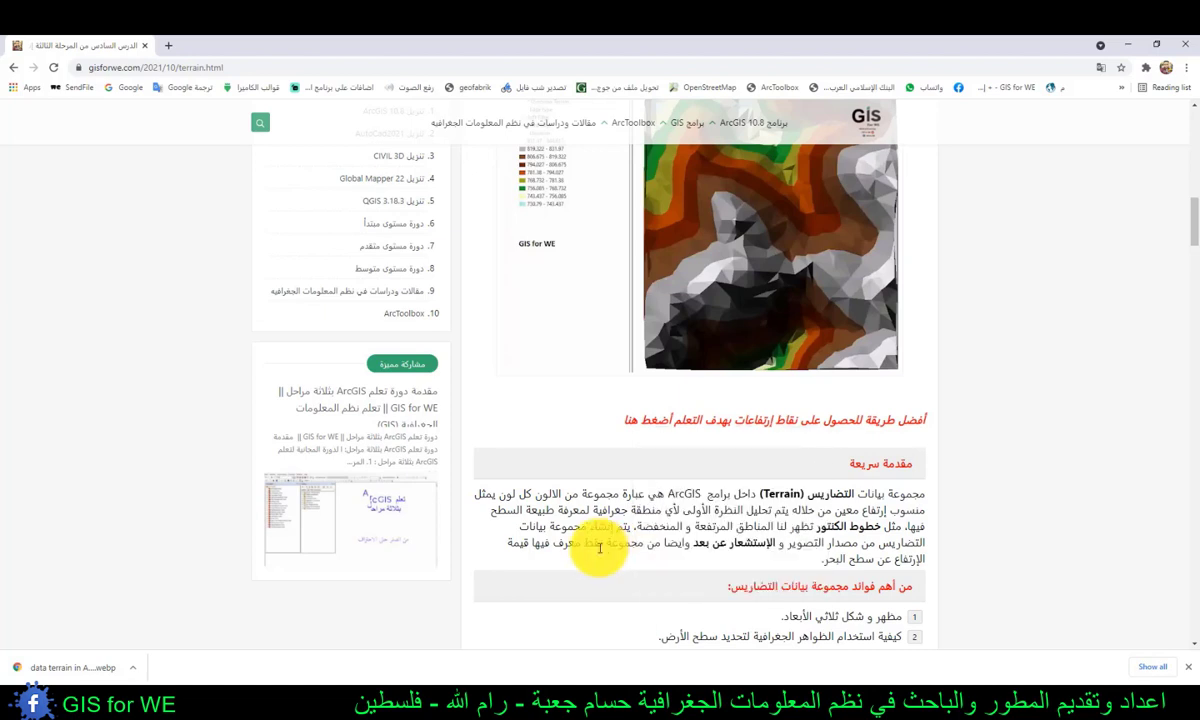
pyautogui.moveTo(584, 543); pyautogui.dragTo(640, 545)
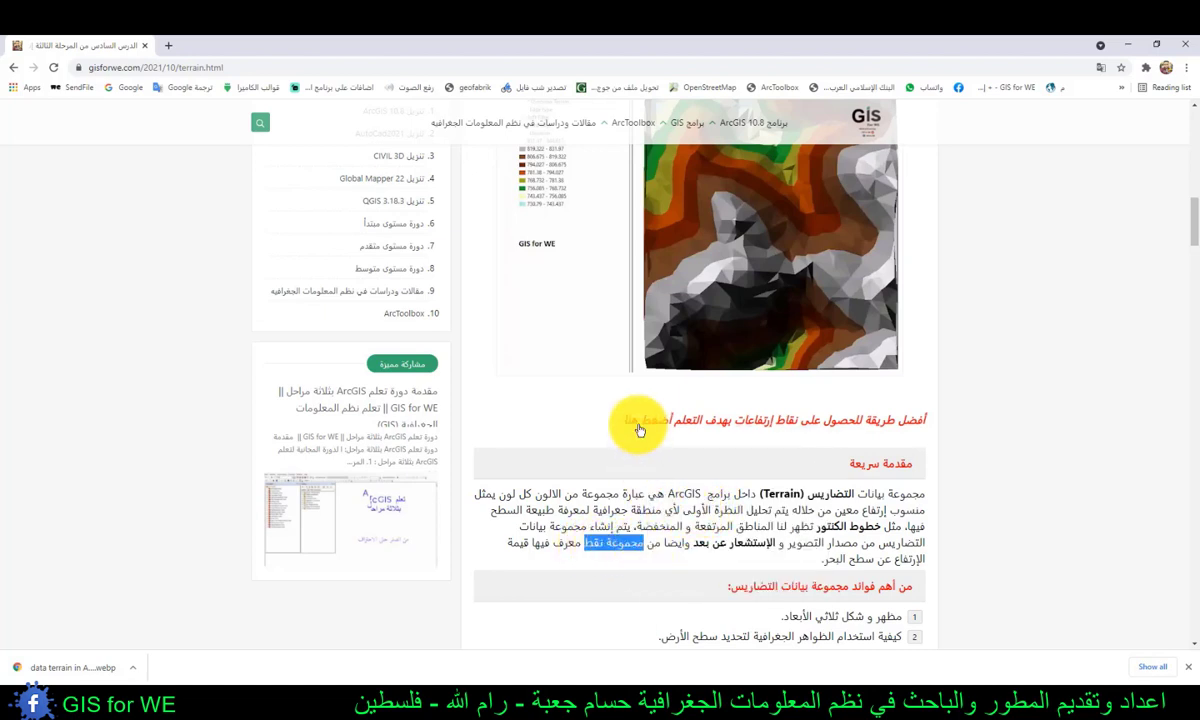
pyautogui.scroll(-2, 674, 518)
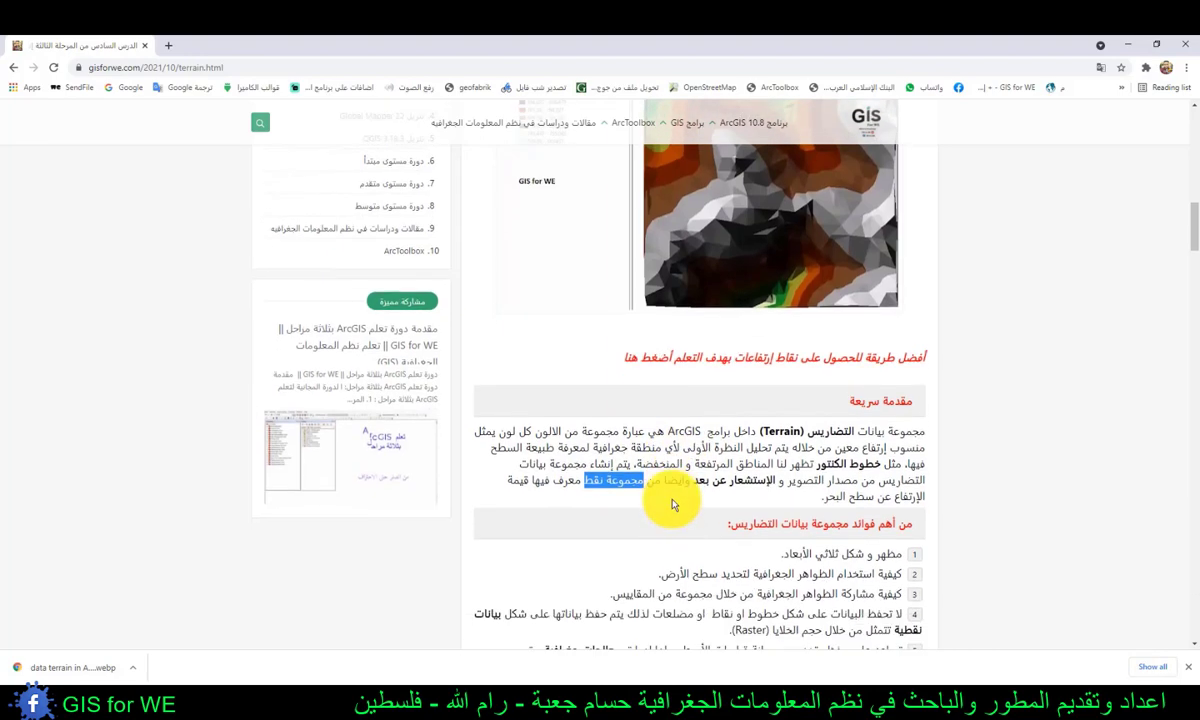
# Step: Examine the article's list of terrain dataset benefits, highlighting phrases on geographic features, scales, lines/points/polygons and interactive query
pyautogui.scroll(-1, 700, 502)
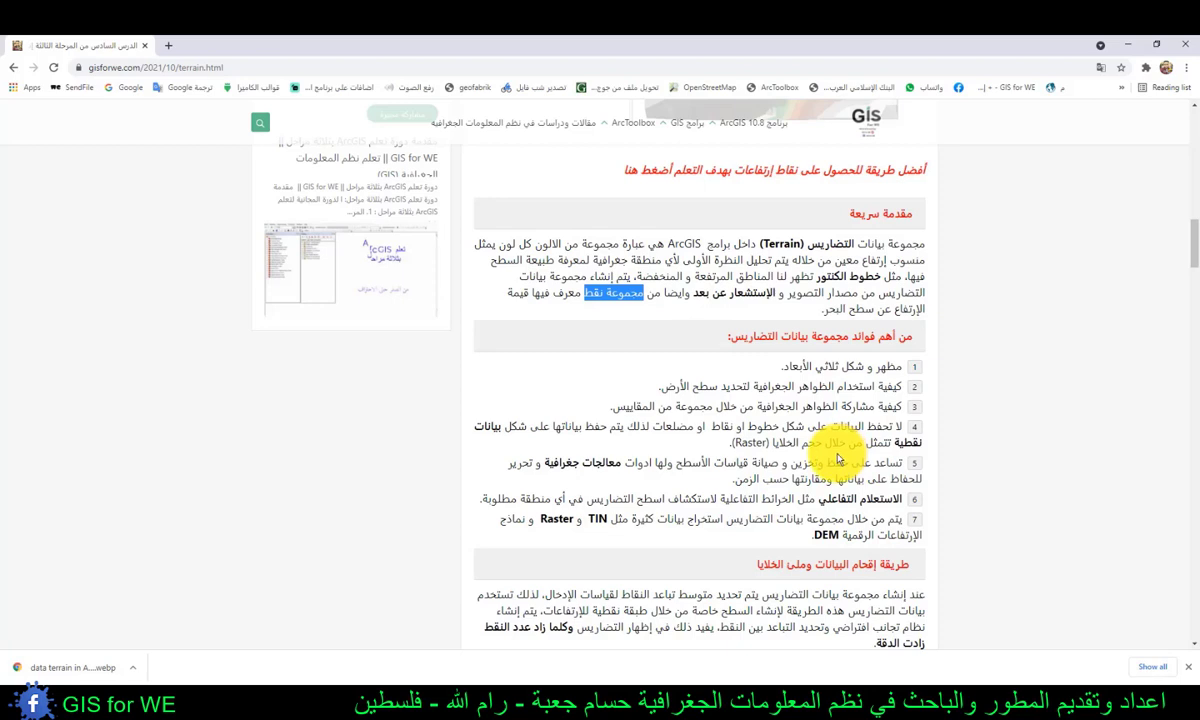
pyautogui.moveTo(812, 388)
pyautogui.mouseDown()
pyautogui.moveTo(750, 389)
pyautogui.moveTo(833, 390)
pyautogui.mouseUp()
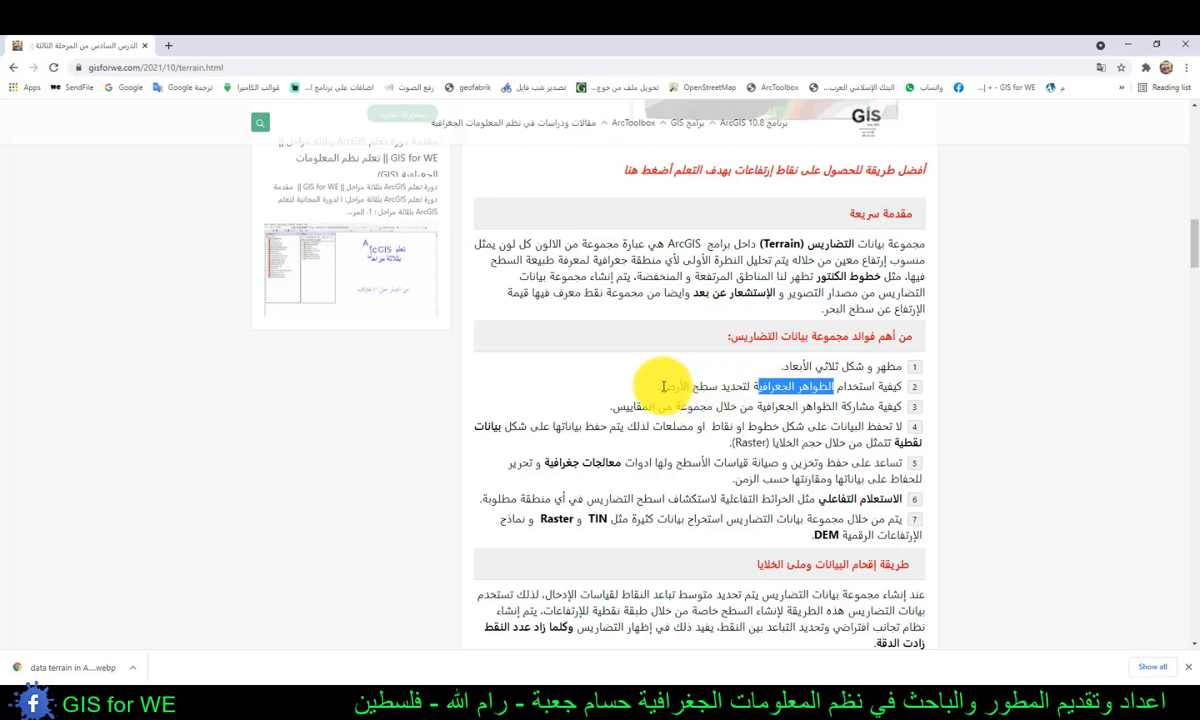
pyautogui.moveTo(658, 388); pyautogui.dragTo(708, 389)
pyautogui.click(708, 388)
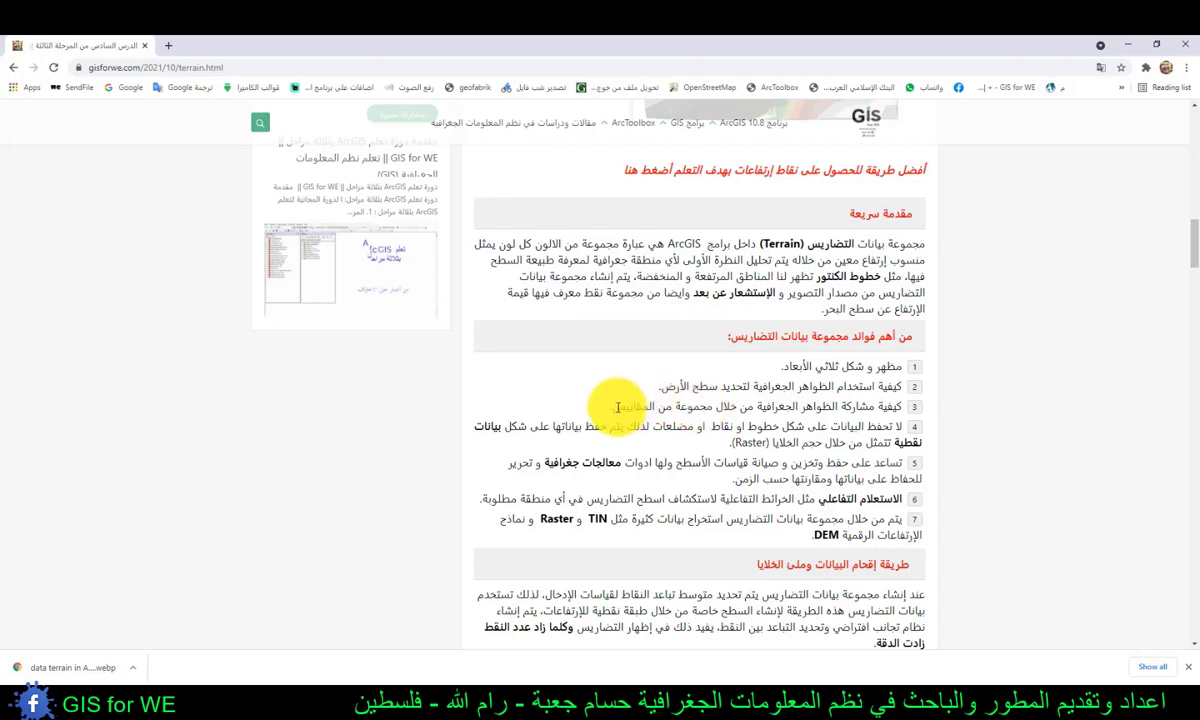
pyautogui.moveTo(614, 405); pyautogui.dragTo(720, 403)
pyautogui.scroll(-1, 720, 403)
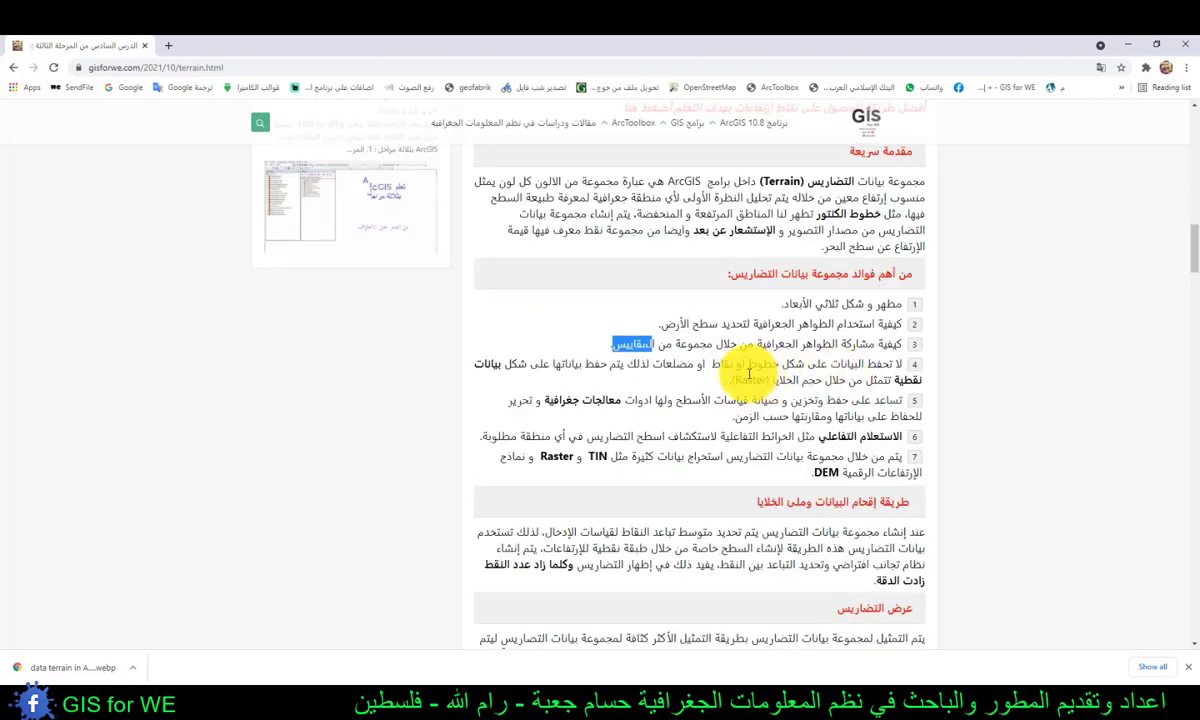
pyautogui.moveTo(772, 366); pyautogui.dragTo(635, 366)
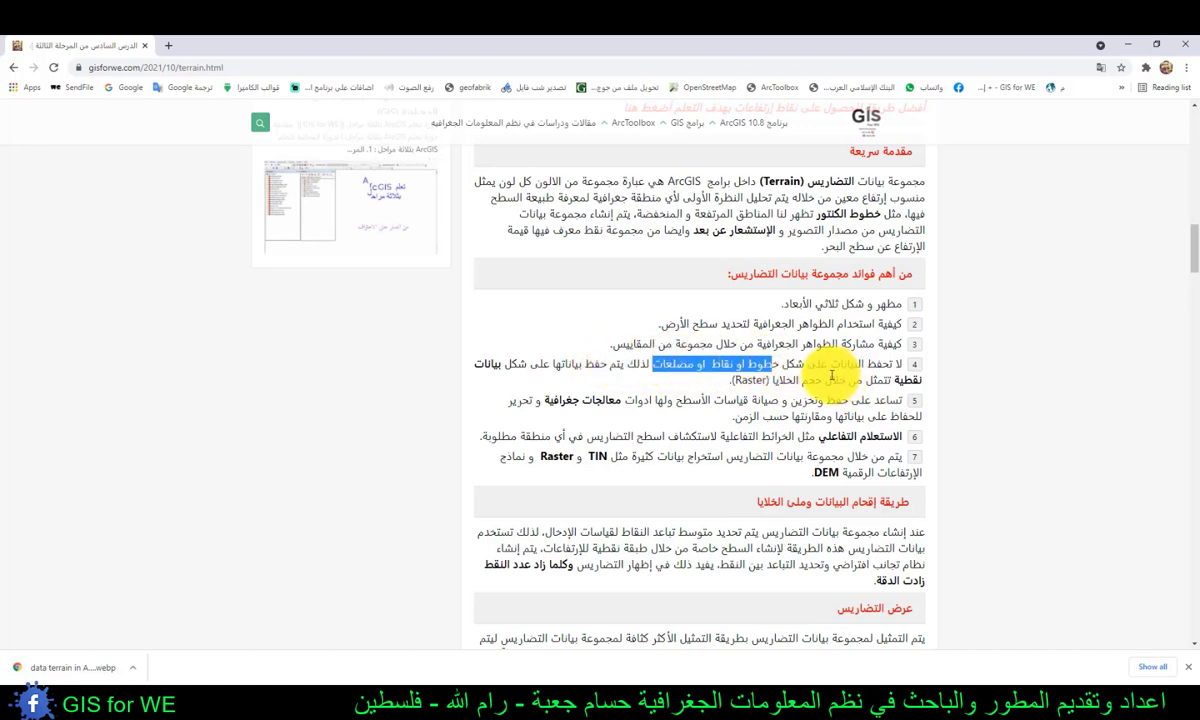
pyautogui.click(795, 358)
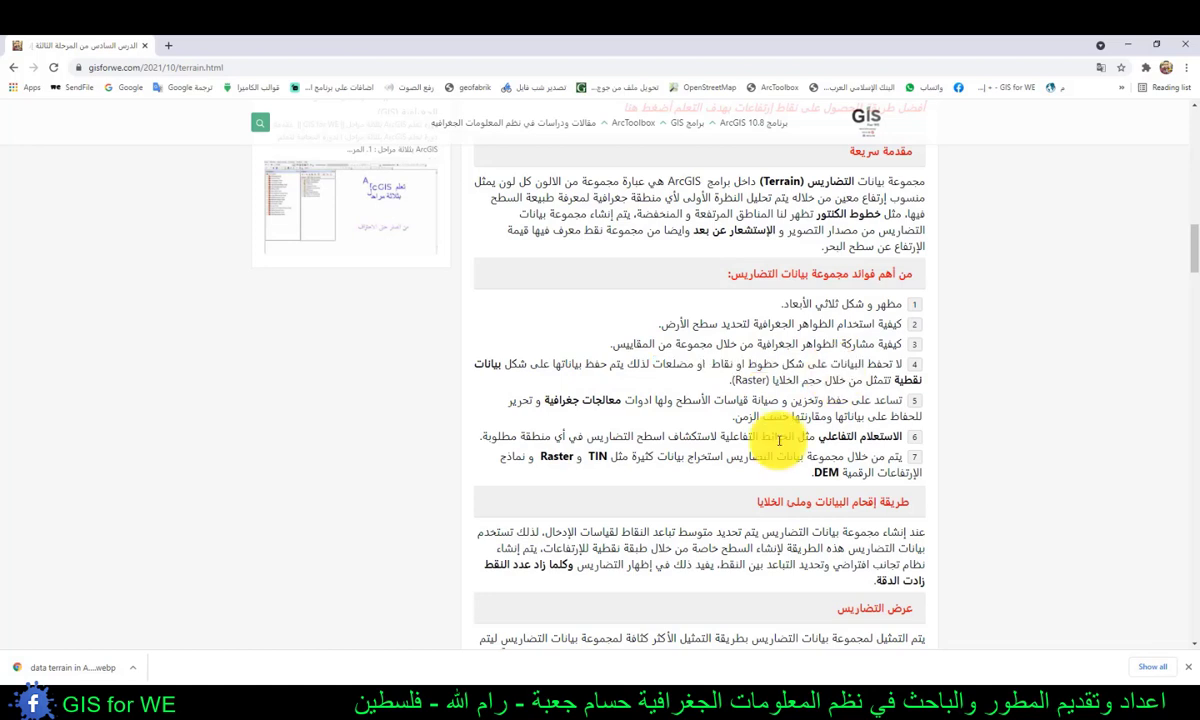
pyautogui.moveTo(893, 437); pyautogui.dragTo(737, 440)
pyautogui.click(727, 438)
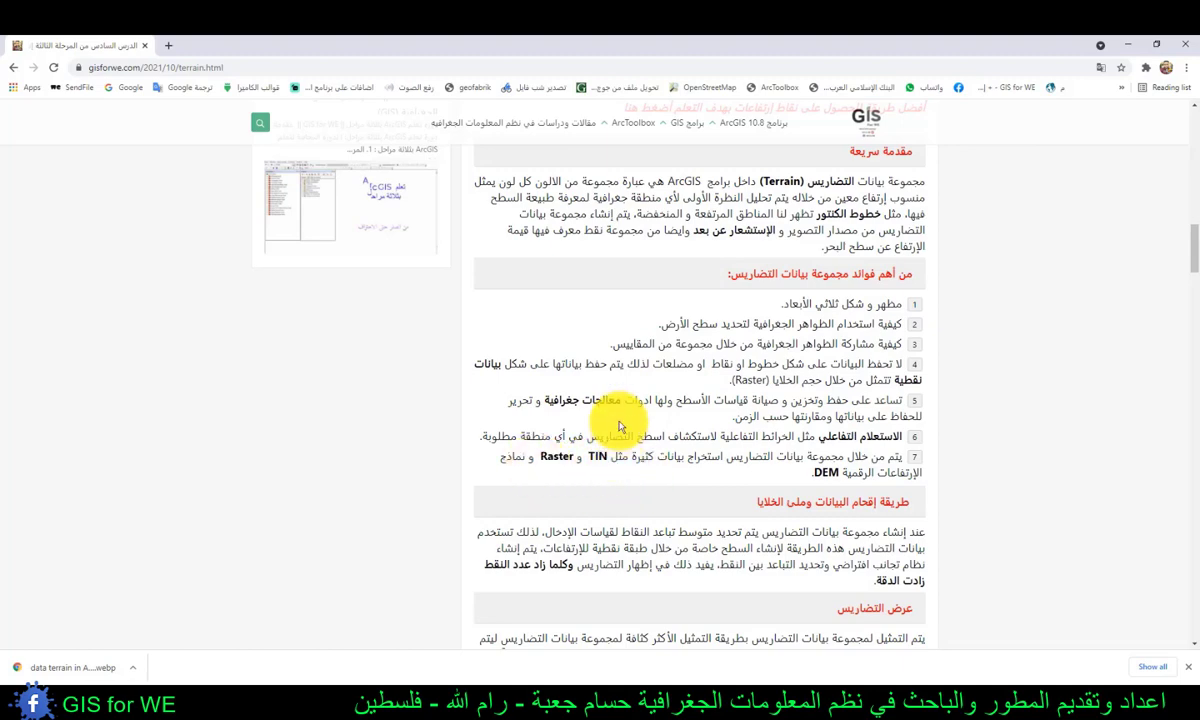
# Step: Look through the article's sections on data input, terrain display and terrain layer boundaries
pyautogui.scroll(1, 621, 423)
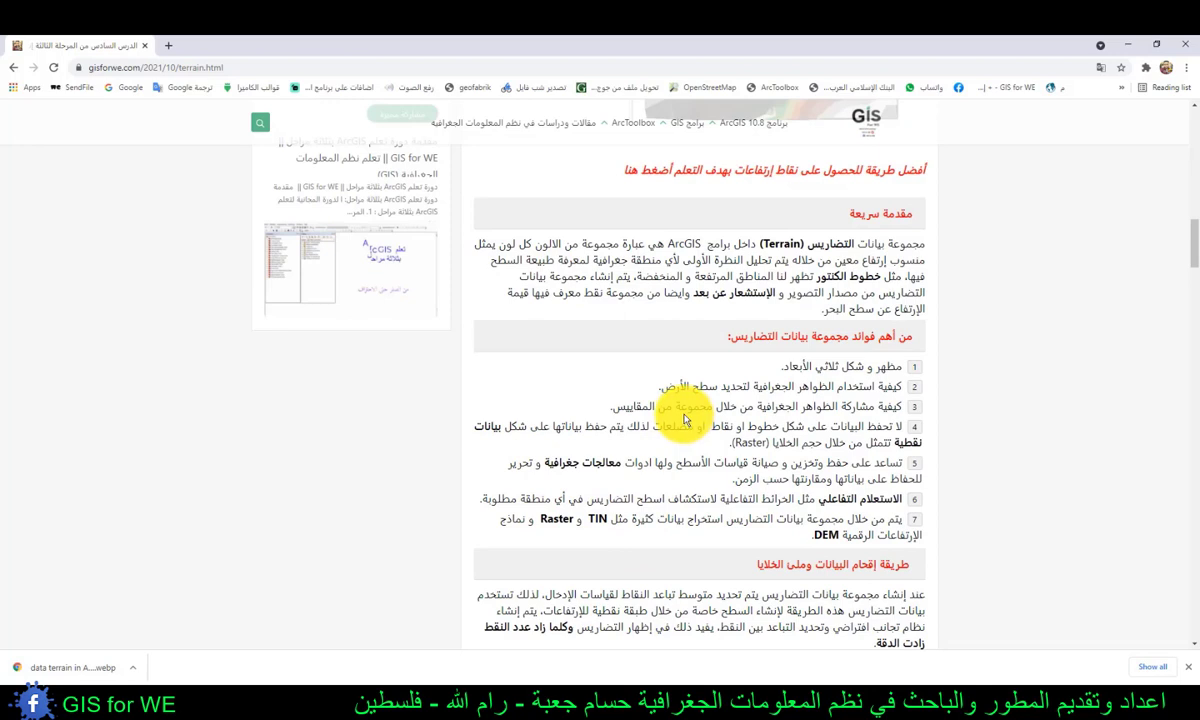
pyautogui.scroll(-1, 686, 420)
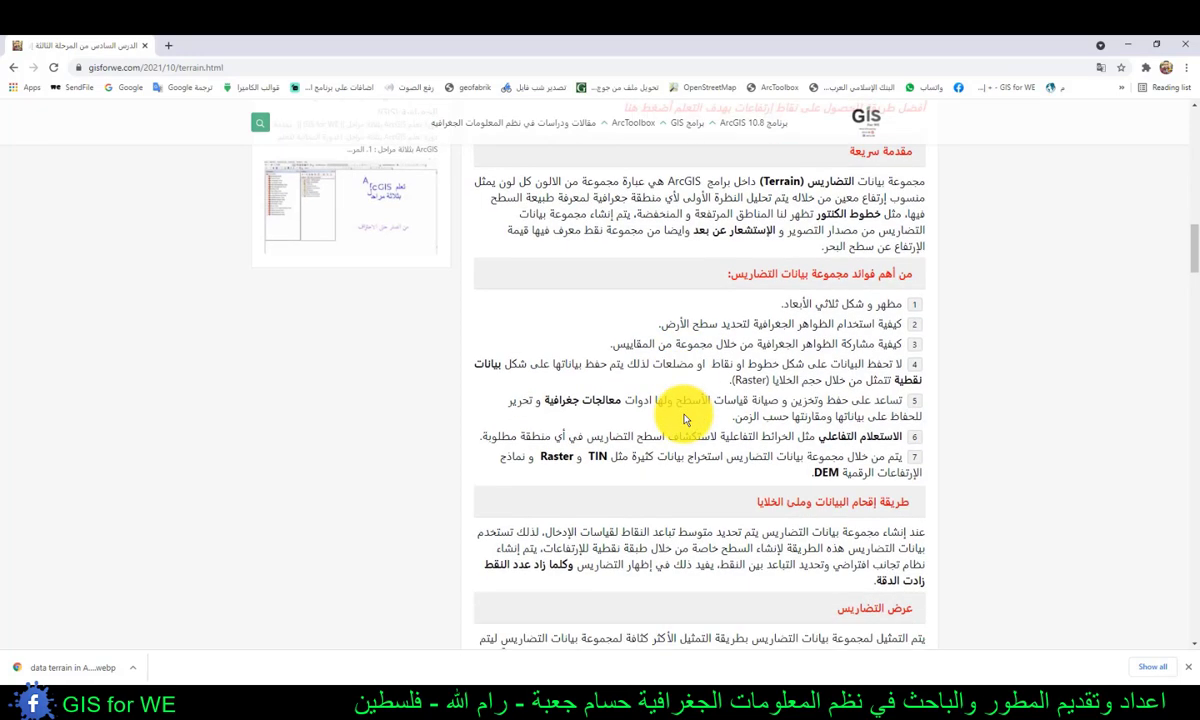
pyautogui.scroll(-6, 686, 420)
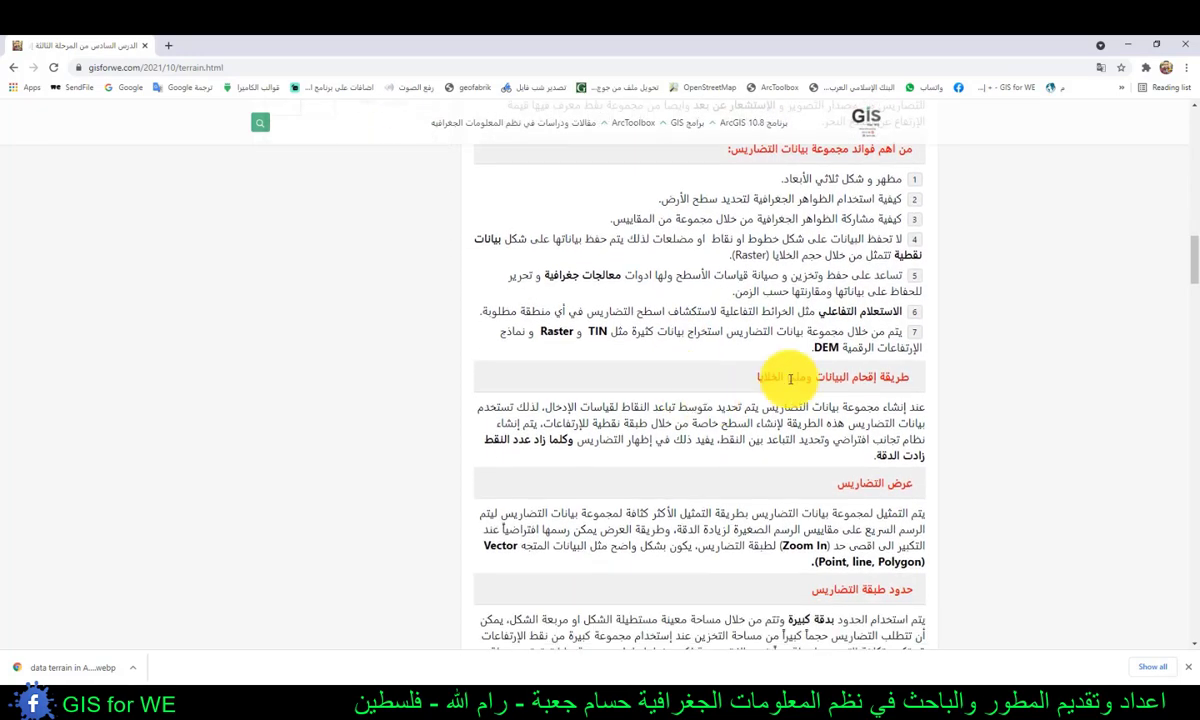
pyautogui.scroll(-8, 828, 262)
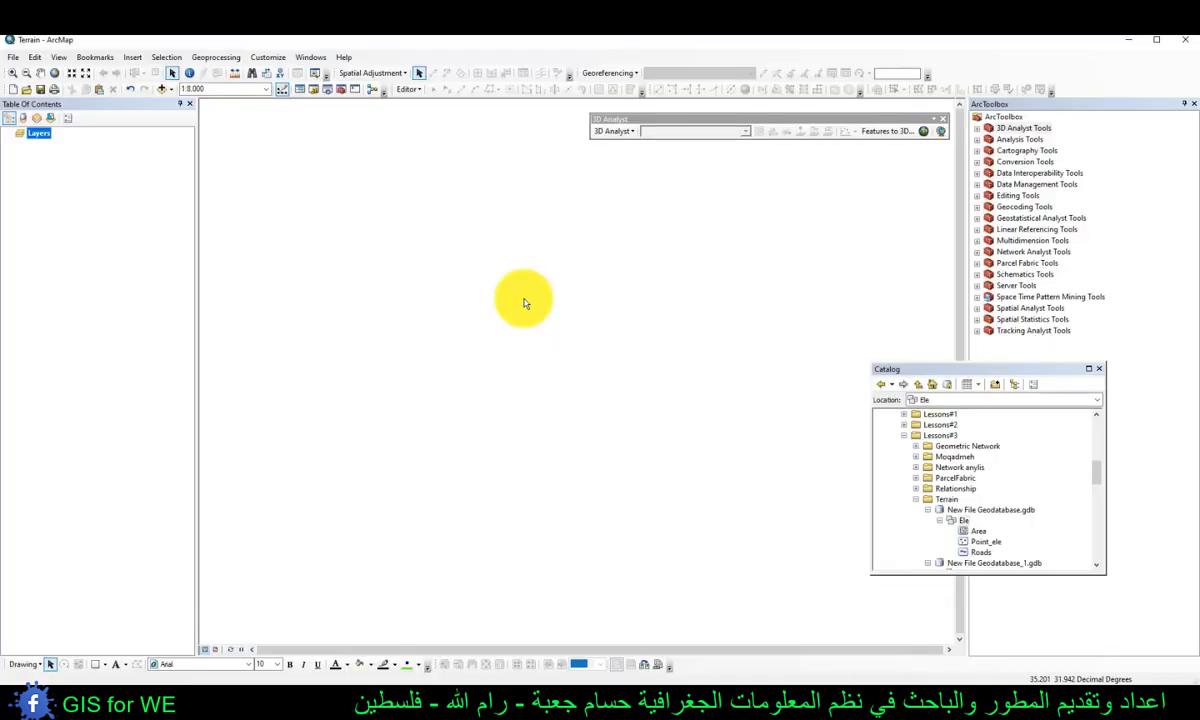
# Step: Switch to ArcMap and add the Point_ele feature class from the Ele feature dataset to the map
pyautogui.click(978, 514)
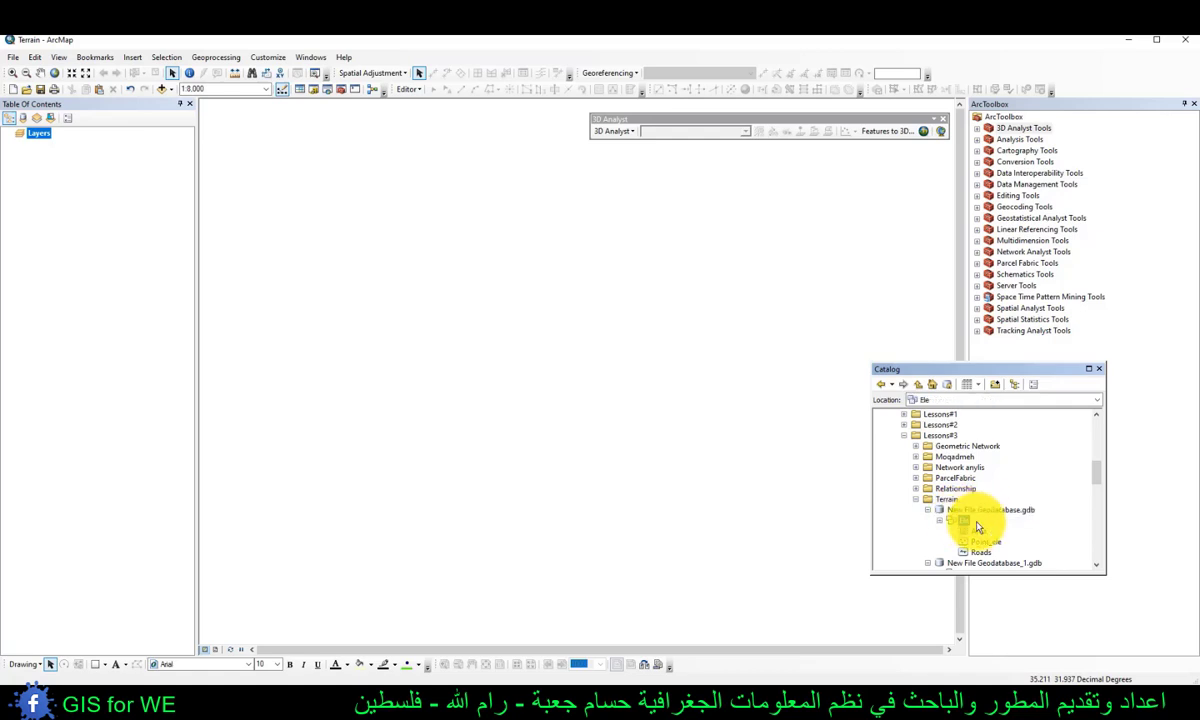
pyautogui.click(962, 521)
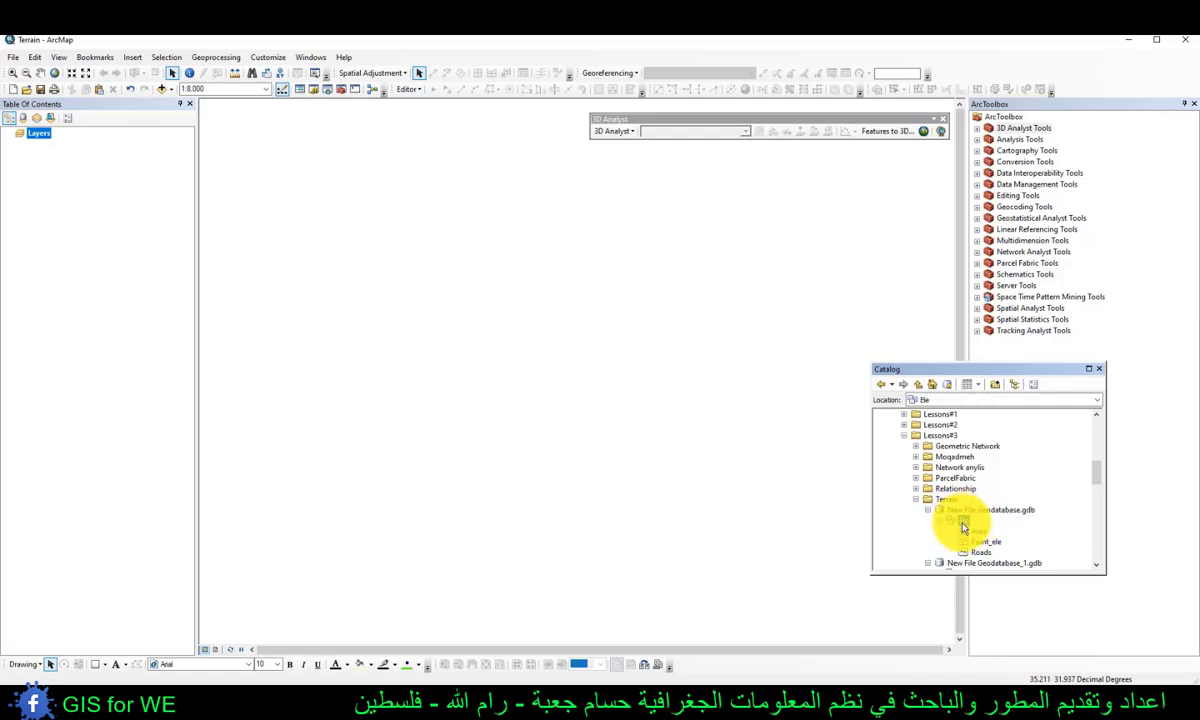
pyautogui.click(980, 542)
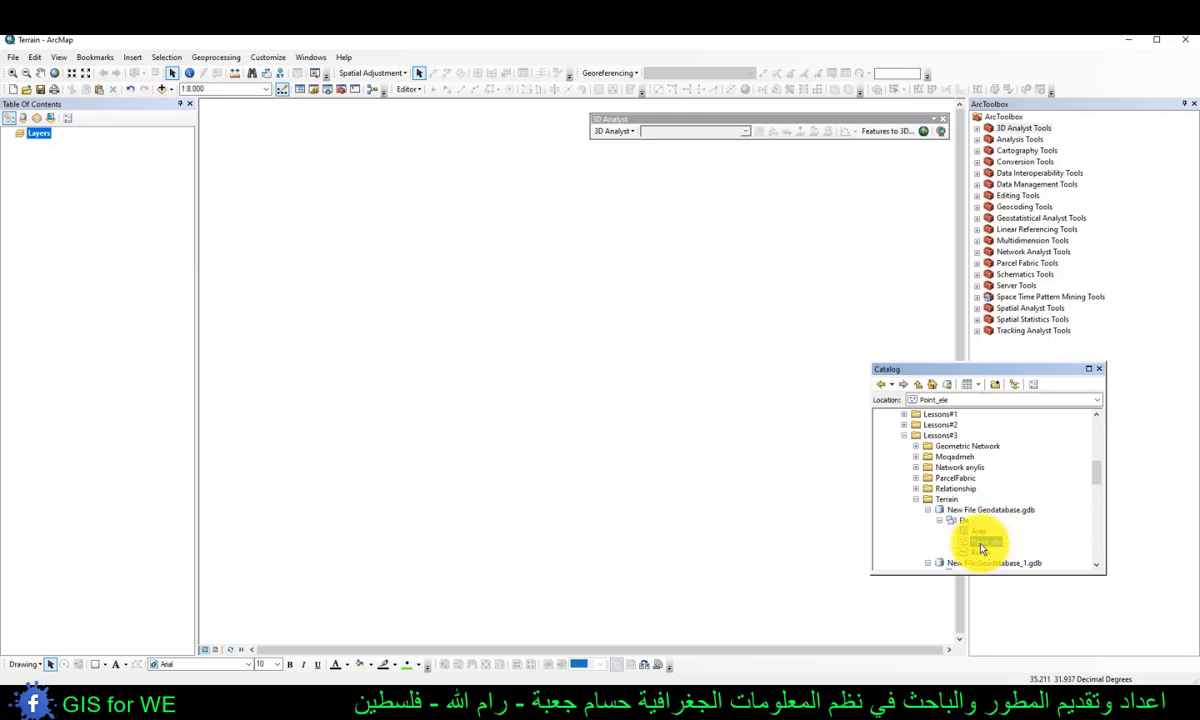
pyautogui.moveTo(980, 547); pyautogui.dragTo(442, 316)
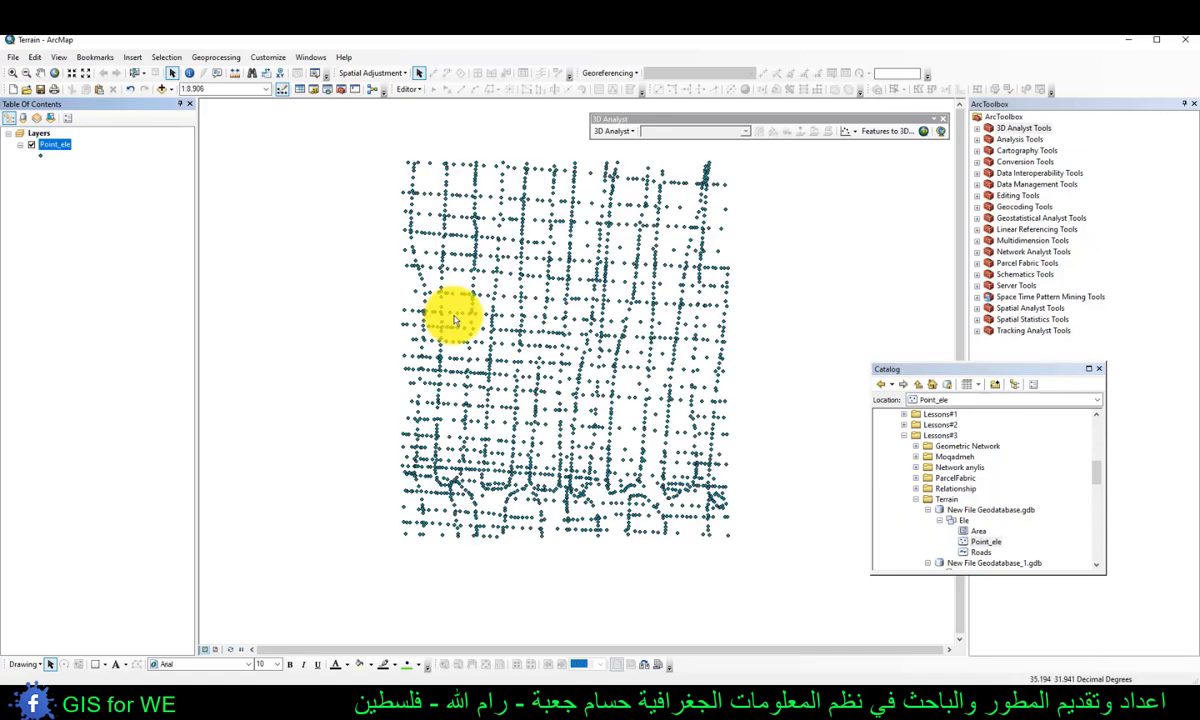
# Step: Open the Point_ele layer's attribute table and inspect its Elevation field
pyautogui.rightClick(55, 146)
pyautogui.click(93, 186)
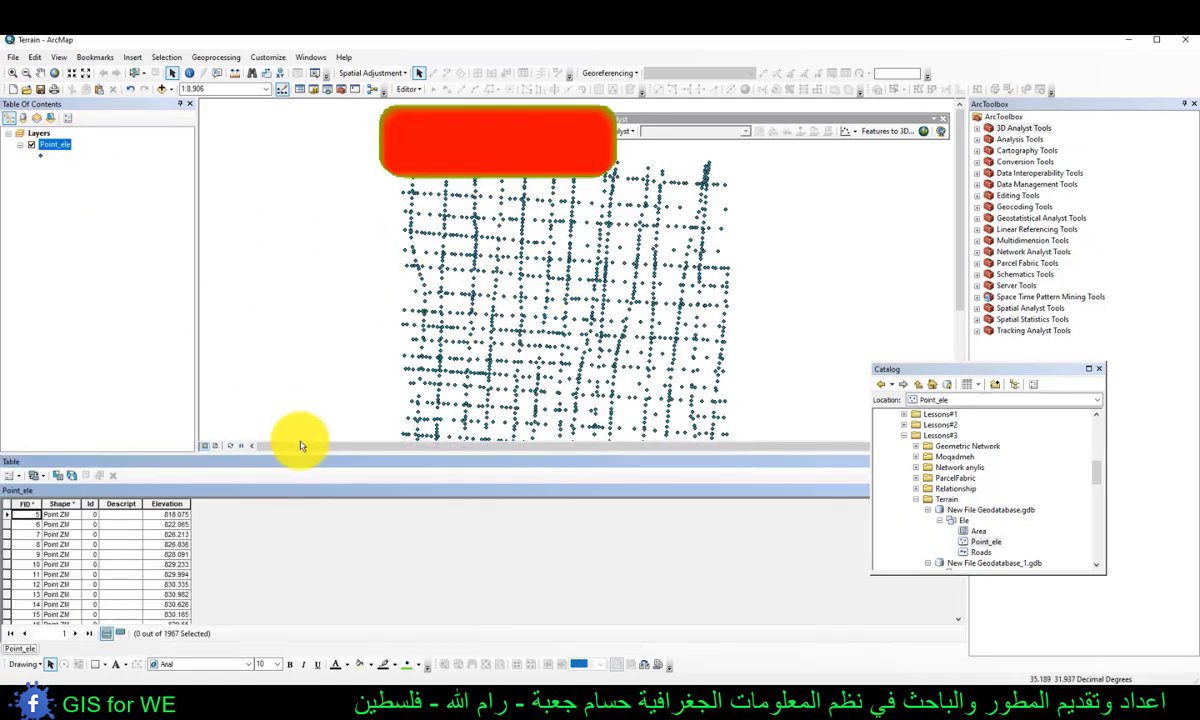
pyautogui.doubleClick(165, 502)
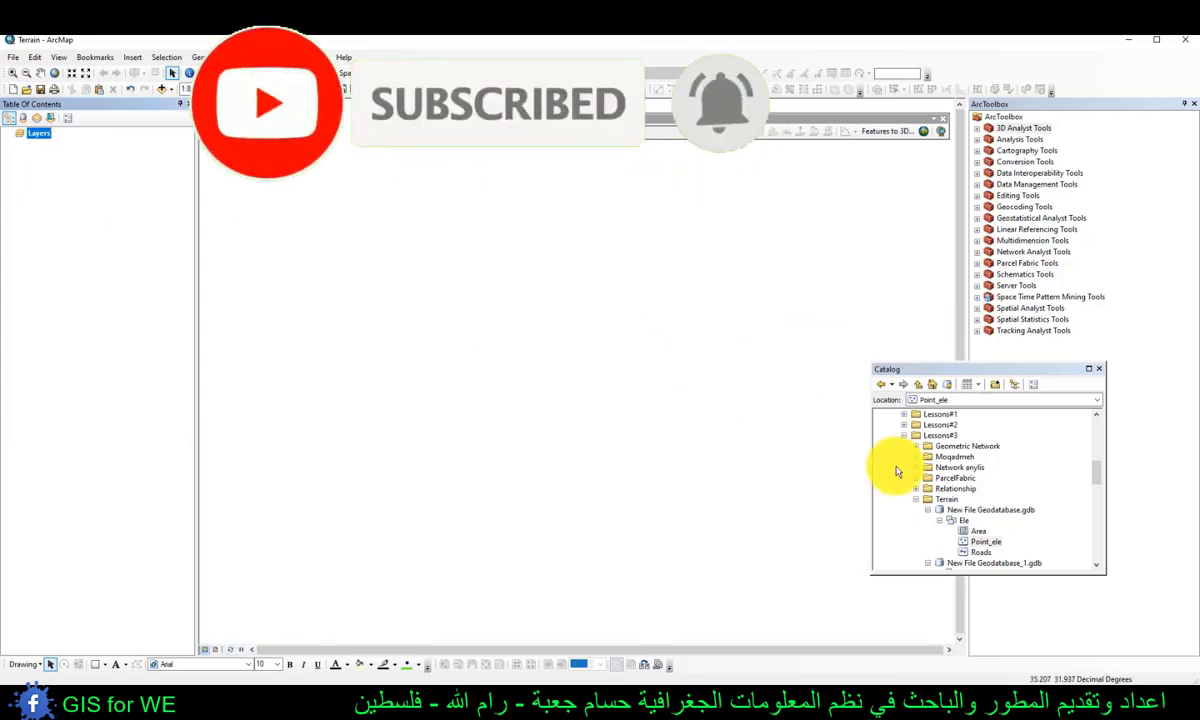
# Step: Start a new terrain named Ele_Terrain in the Ele feature dataset, using the Point_ele feature class with 10 m approximate point spacing
pyautogui.rightClick(955, 520)
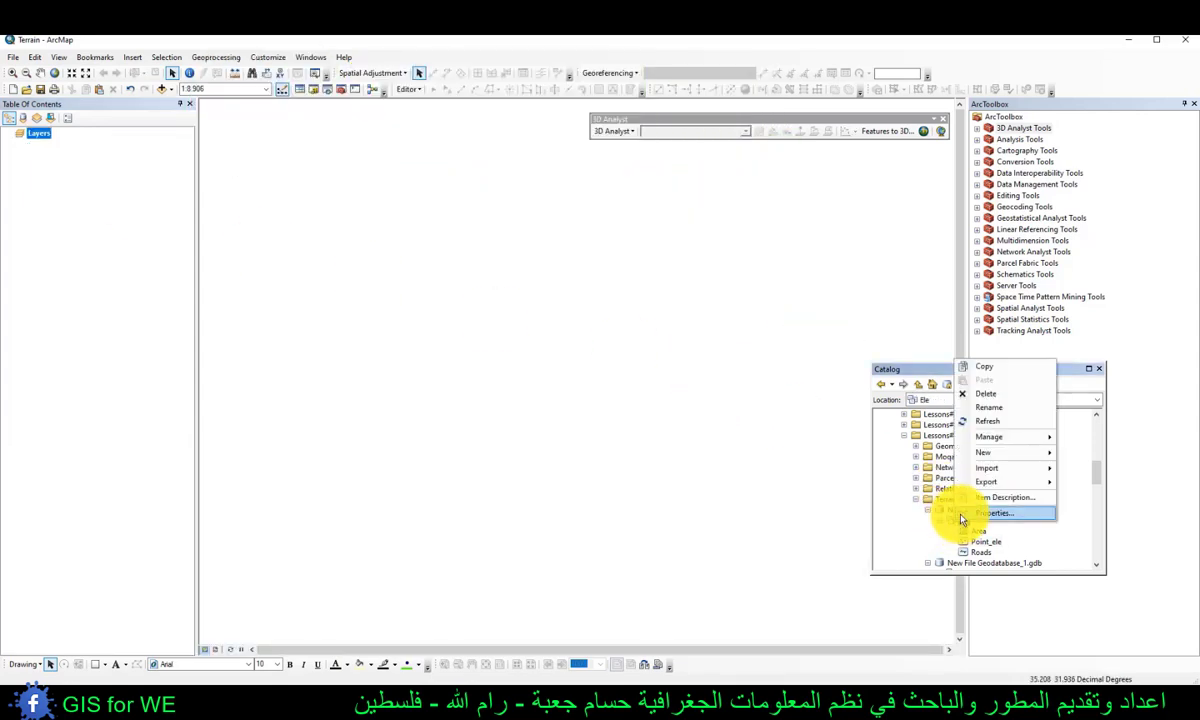
pyautogui.moveTo(978, 455)
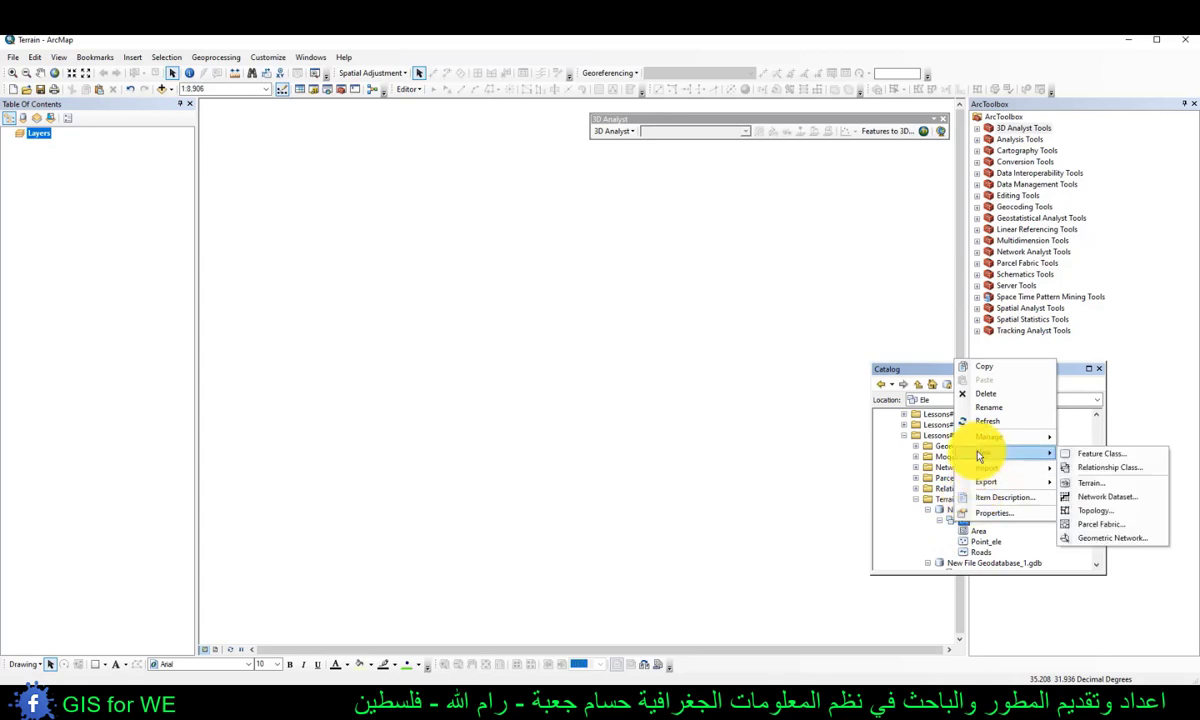
pyautogui.click(1090, 487)
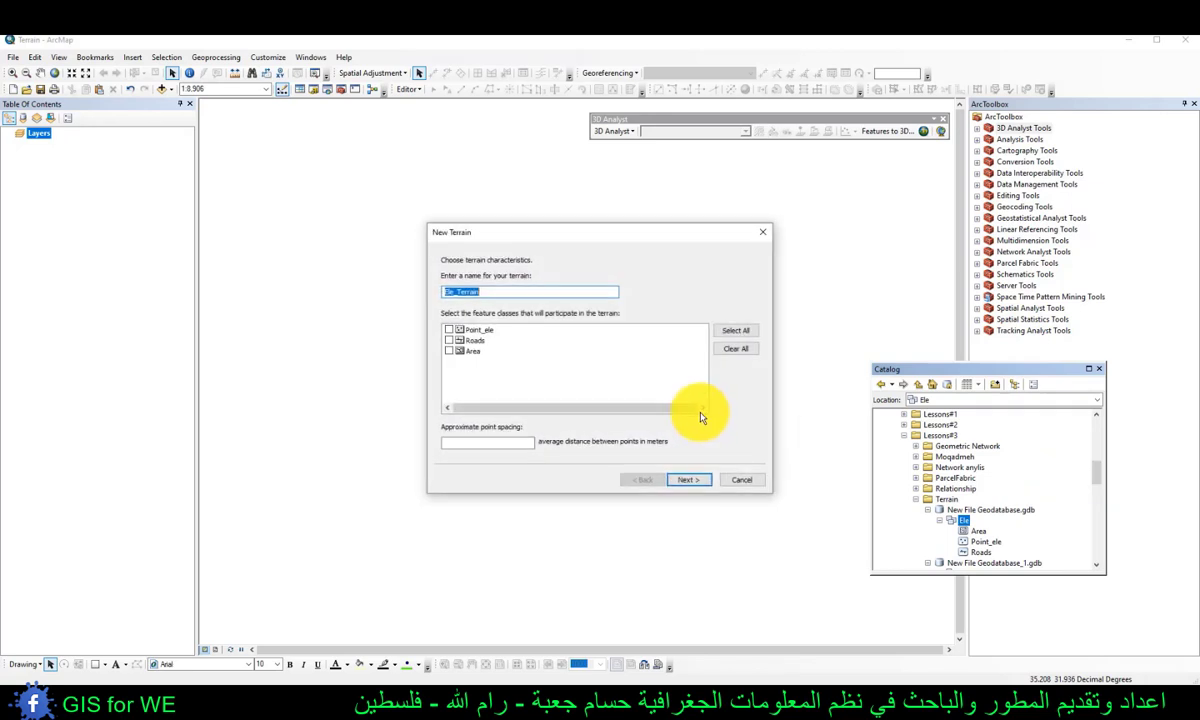
pyautogui.moveTo(584, 234); pyautogui.dragTo(431, 186)
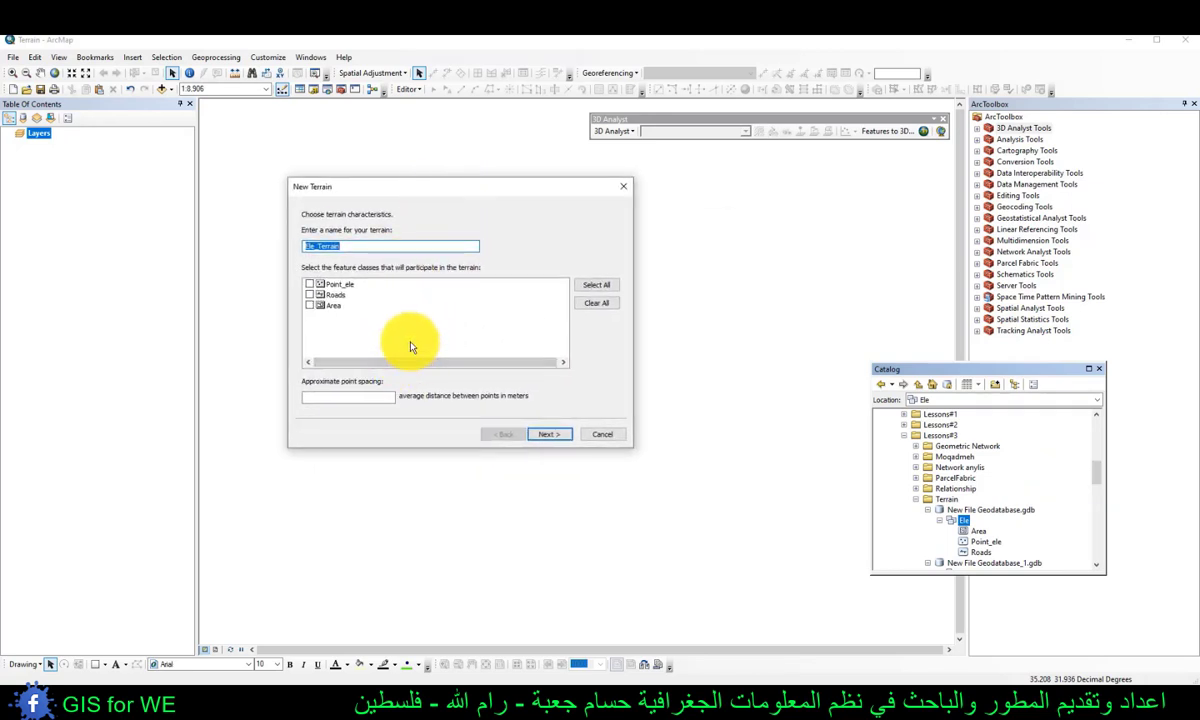
pyautogui.click(310, 285)
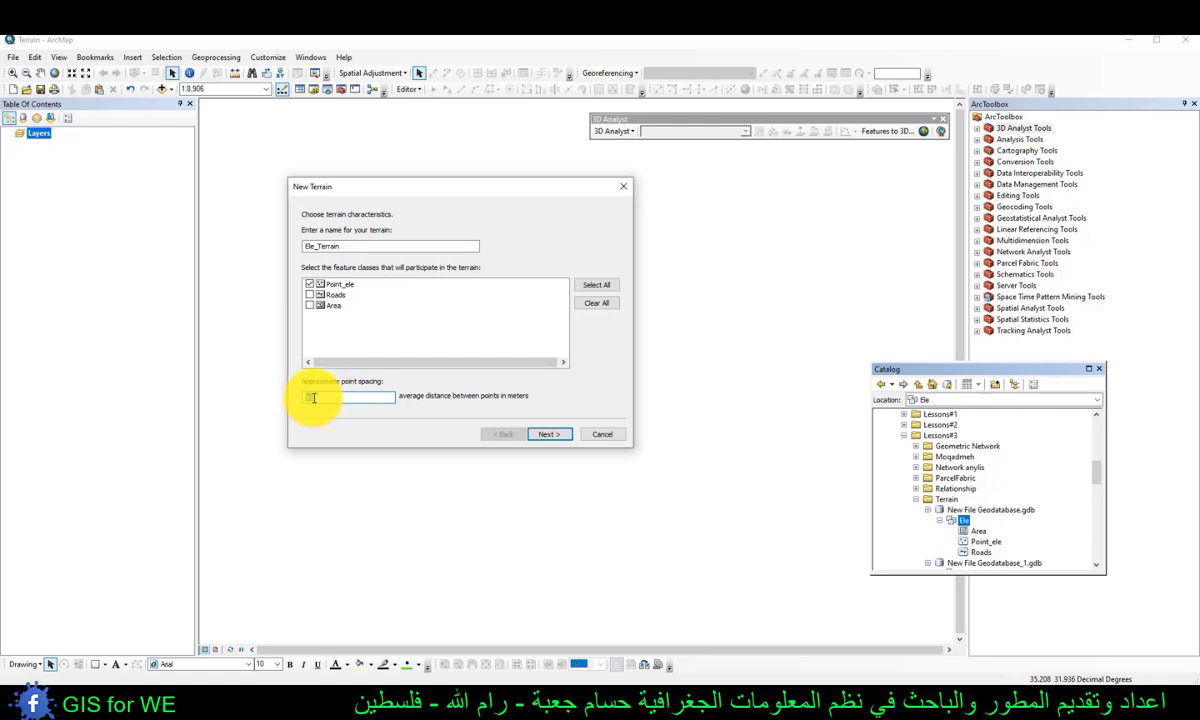
pyautogui.write('10')
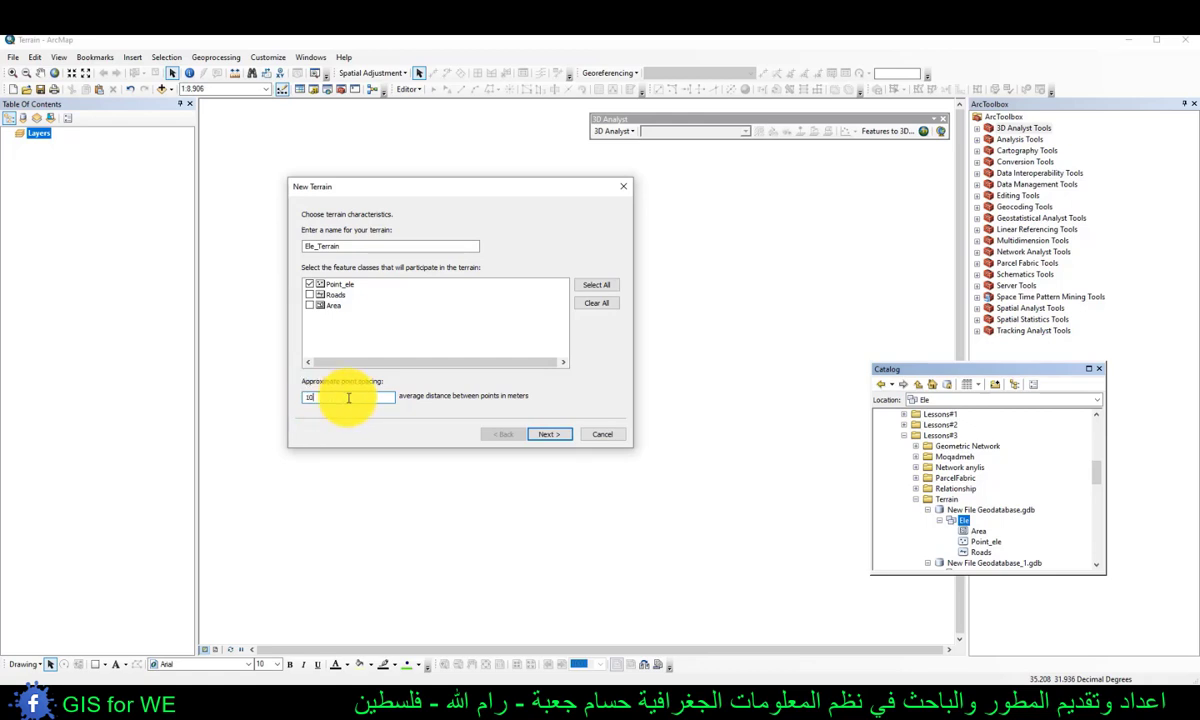
pyautogui.click(538, 434)
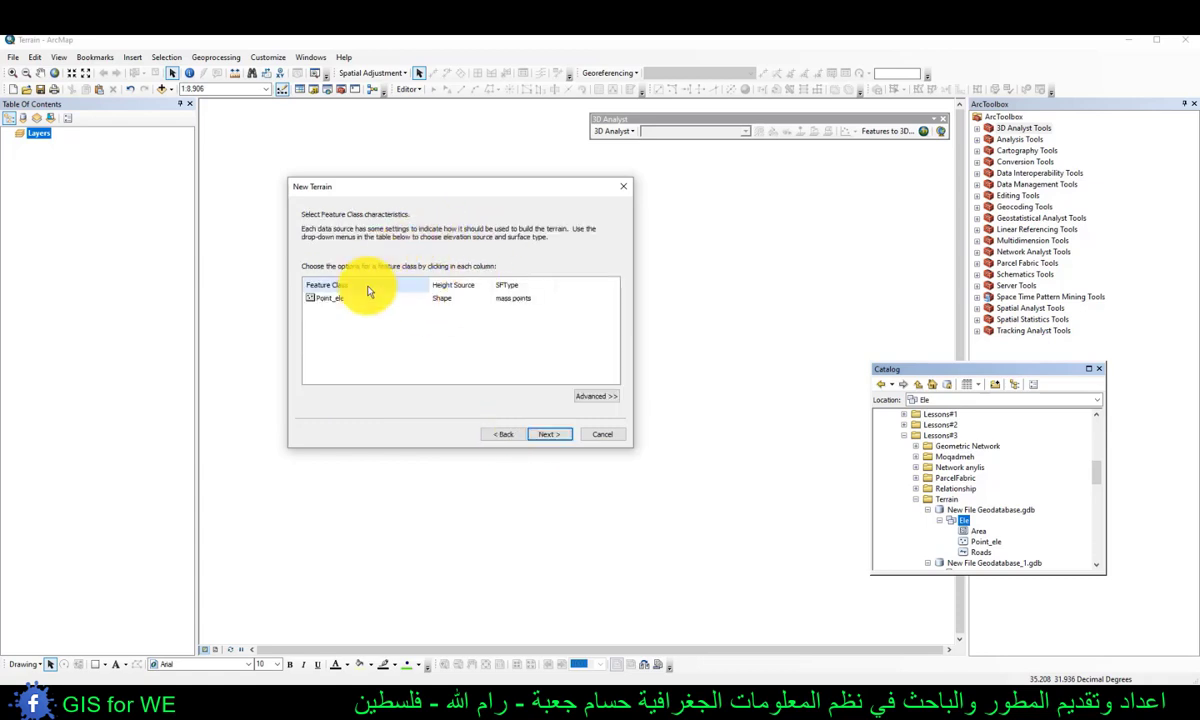
# Step: Set the height source of Point_ele to the Elevation field and continue to the pyramid type settings
pyautogui.click(447, 300)
pyautogui.click(447, 328)
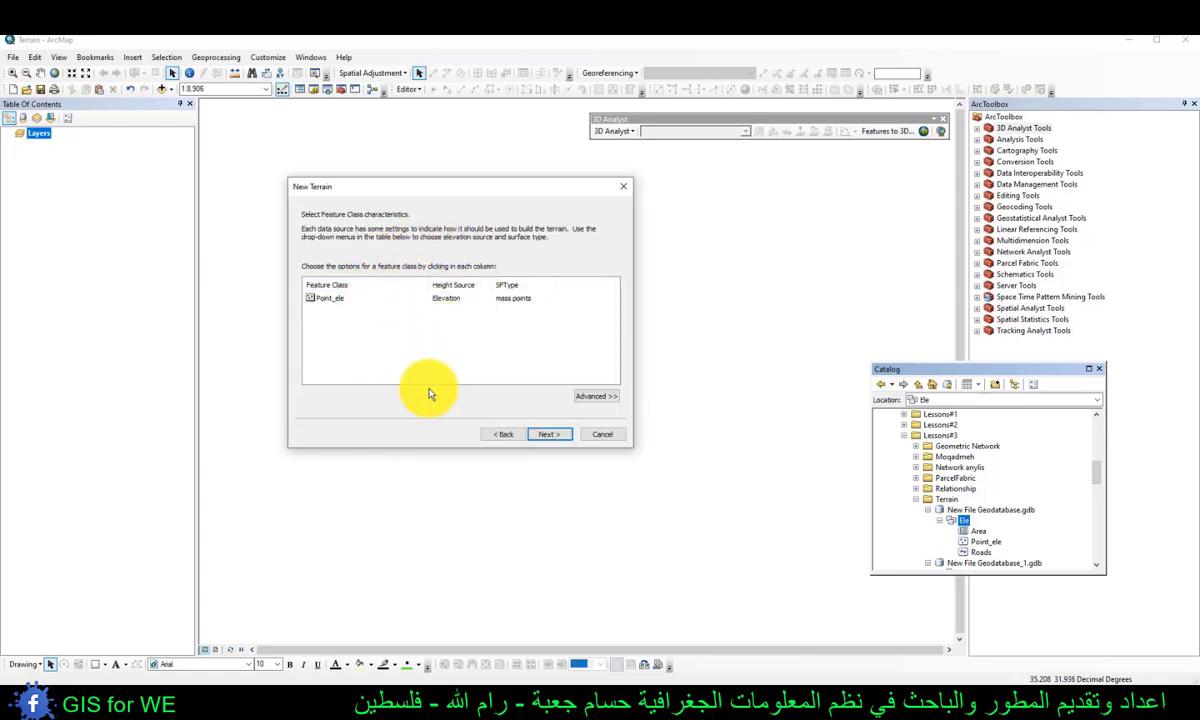
pyautogui.click(543, 436)
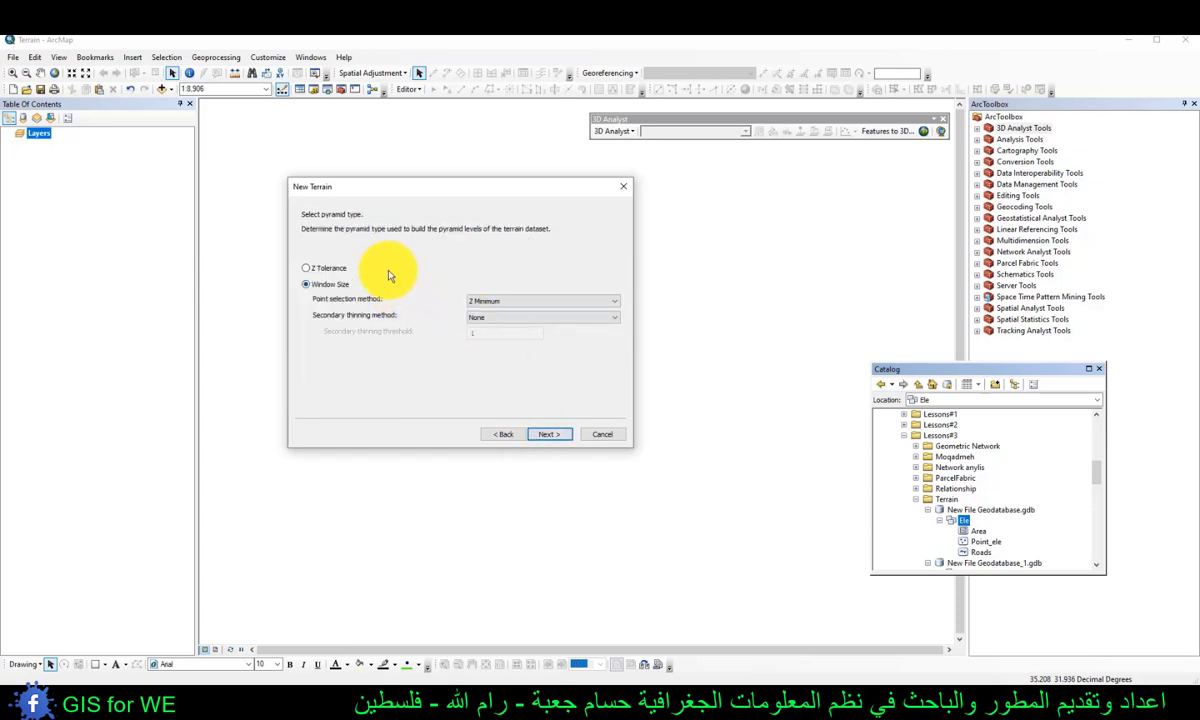
# Step: Choose Z Tolerance as the terrain's pyramid type, calculate the pyramid properties and proceed to the settings summary
pyautogui.click(324, 271)
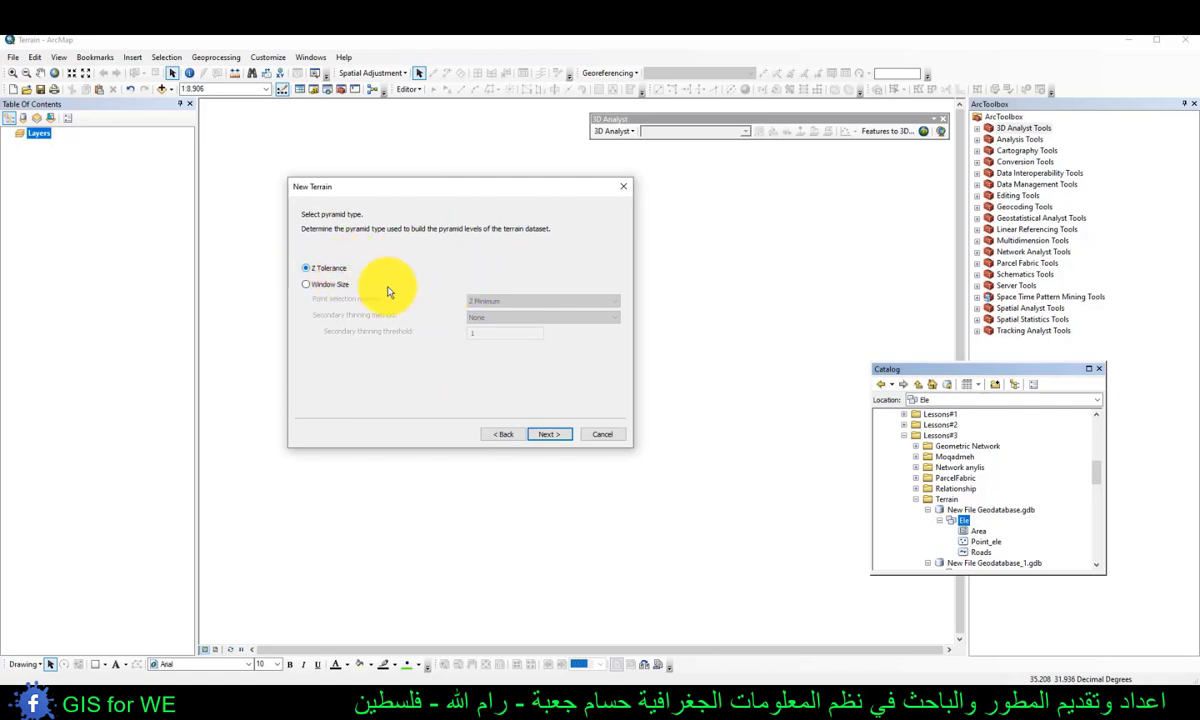
pyautogui.click(552, 433)
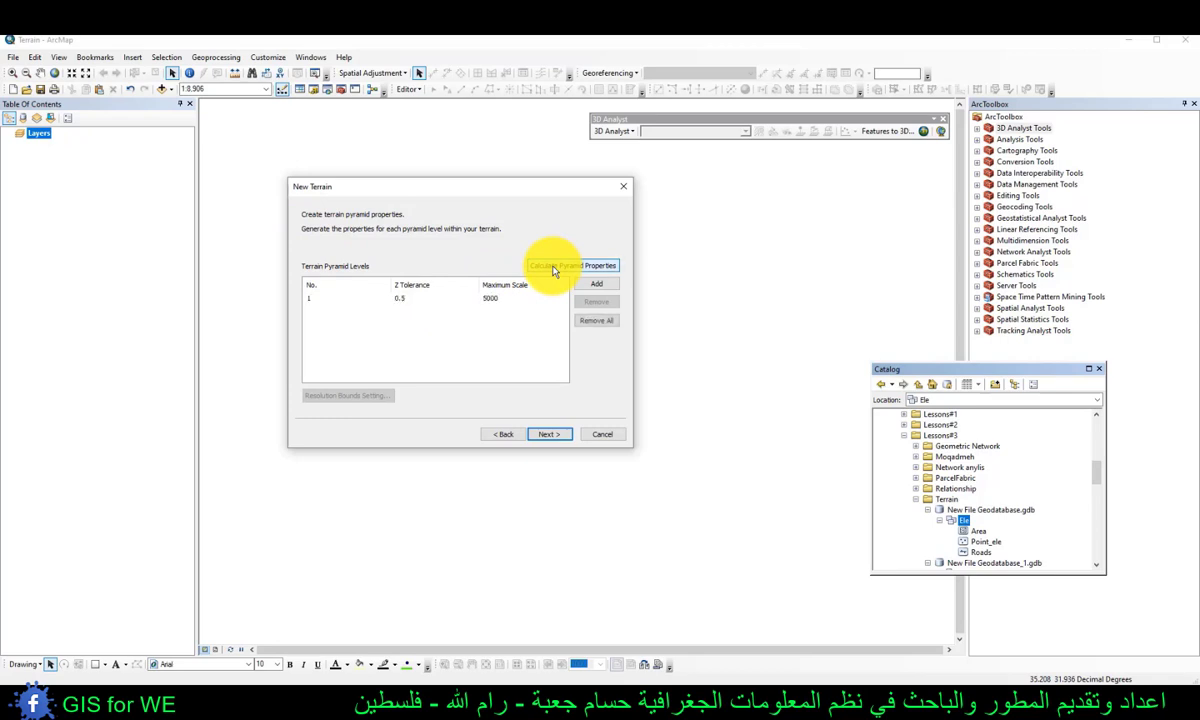
pyautogui.click(412, 295)
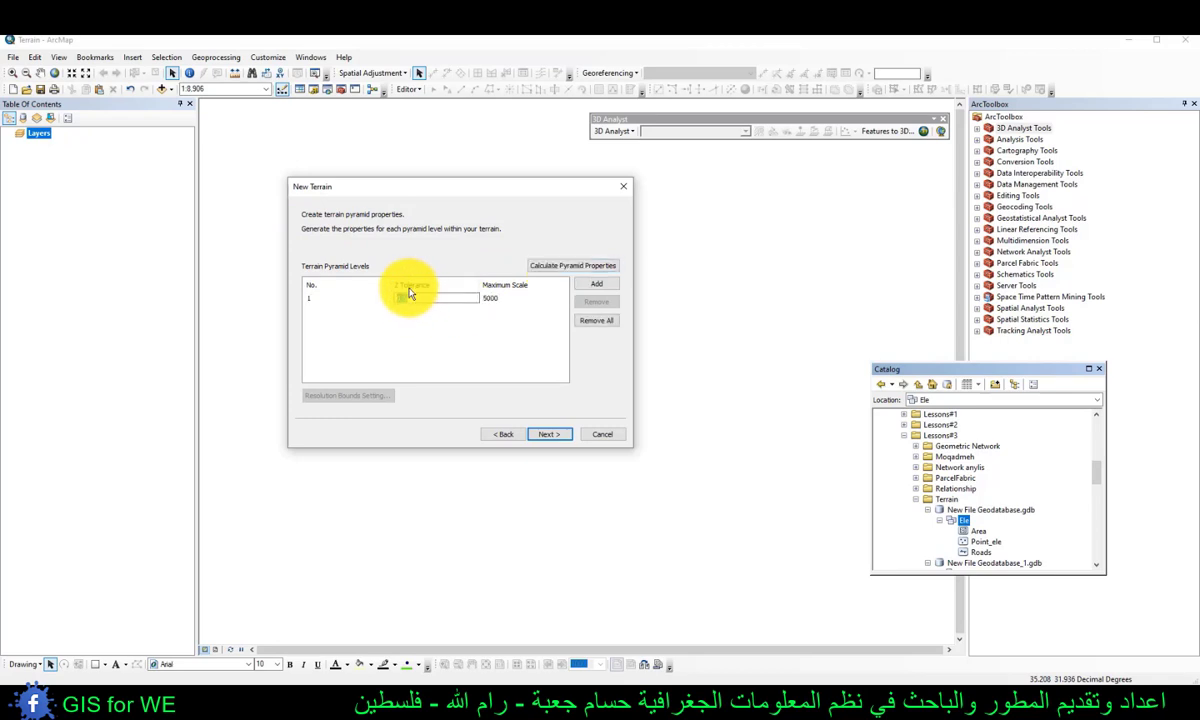
pyautogui.click(408, 310)
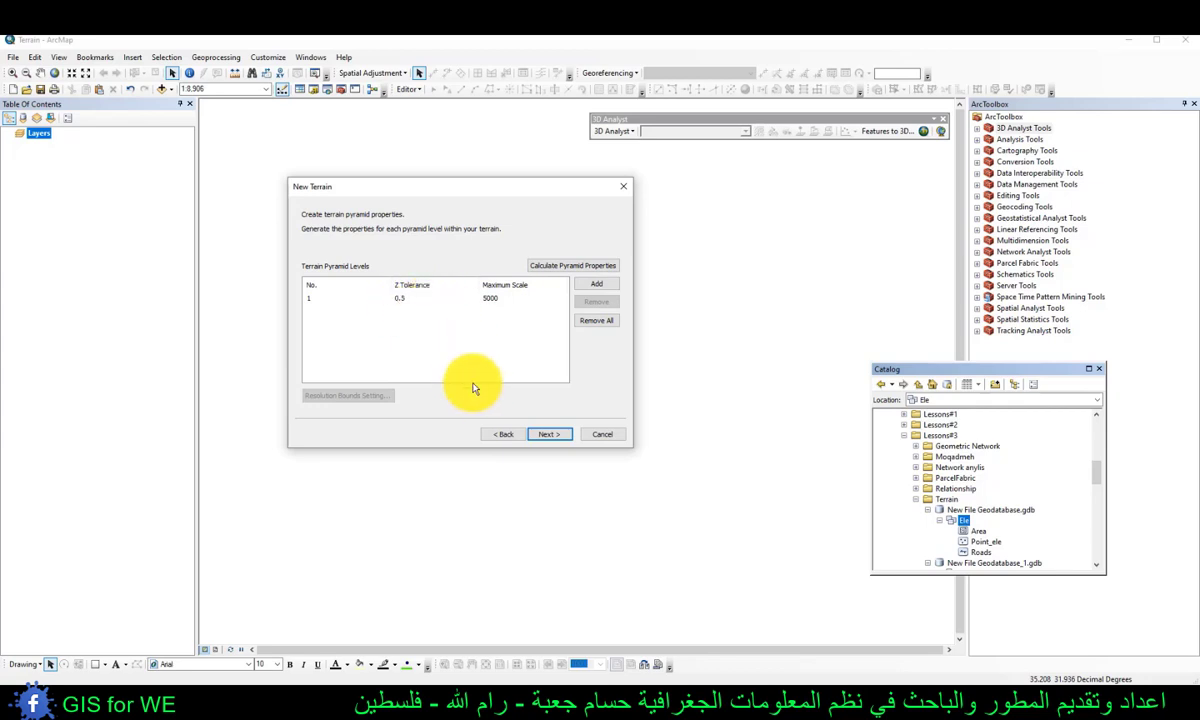
pyautogui.click(551, 434)
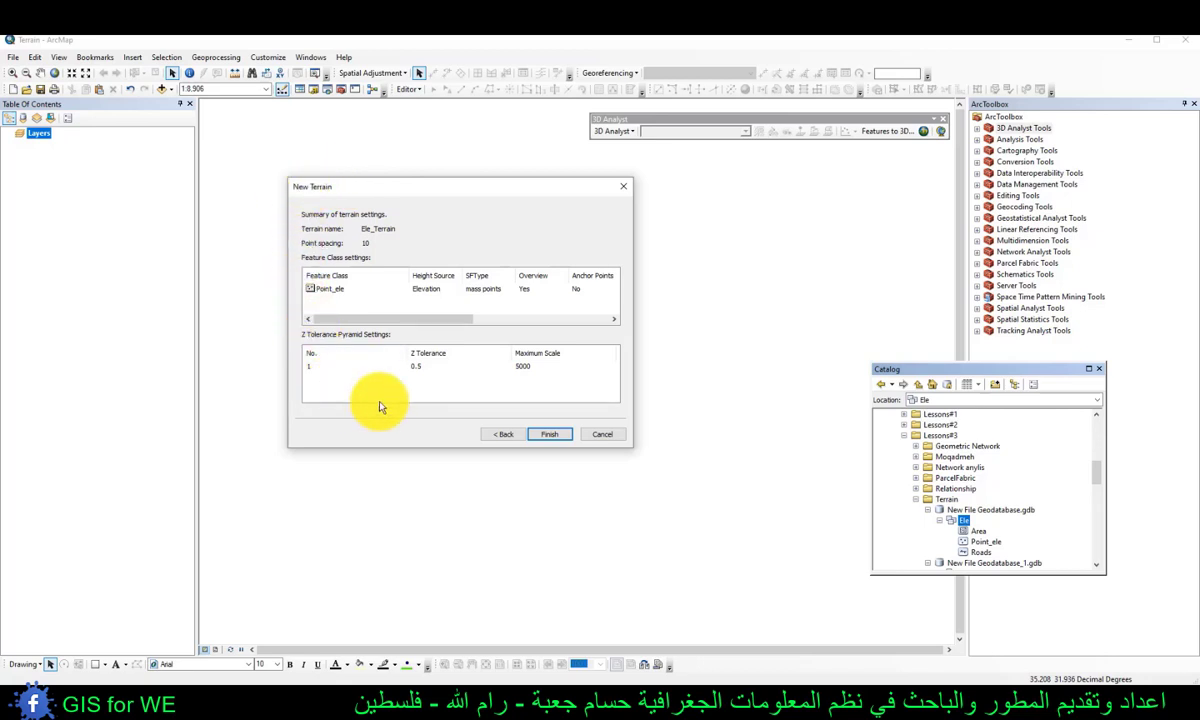
# Step: Create and build the terrain, and add Ele_Terrain from the Ele feature dataset to the map
pyautogui.click(548, 438)
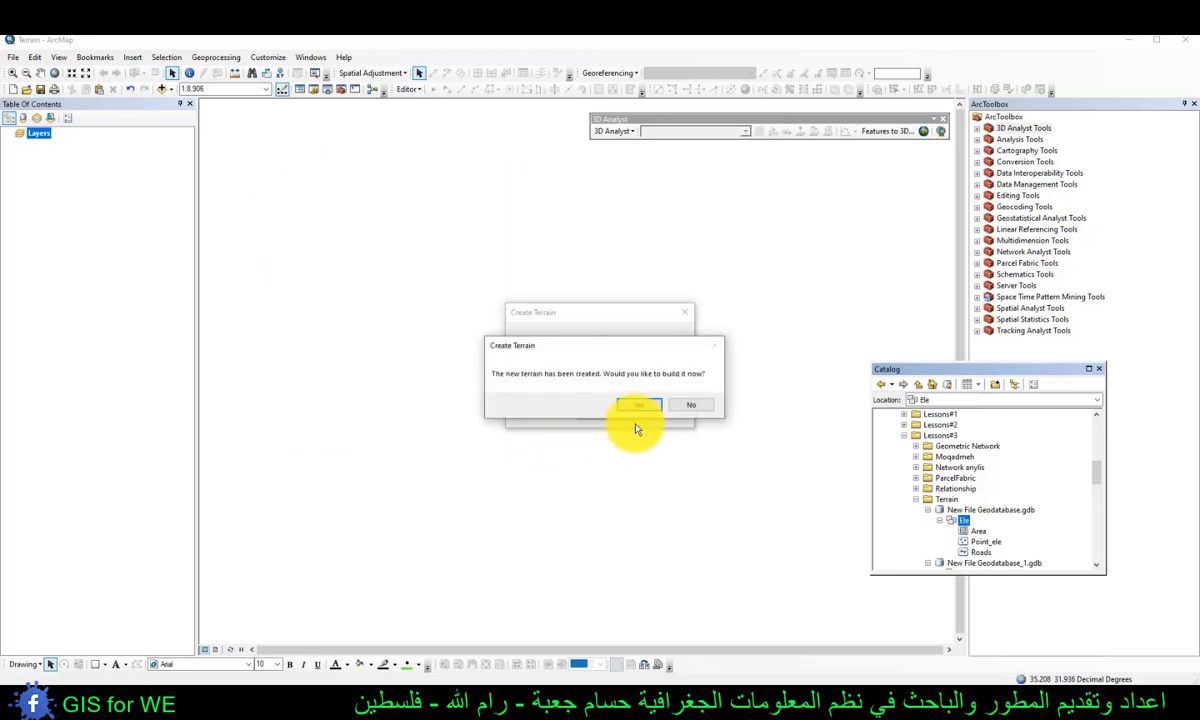
pyautogui.click(634, 405)
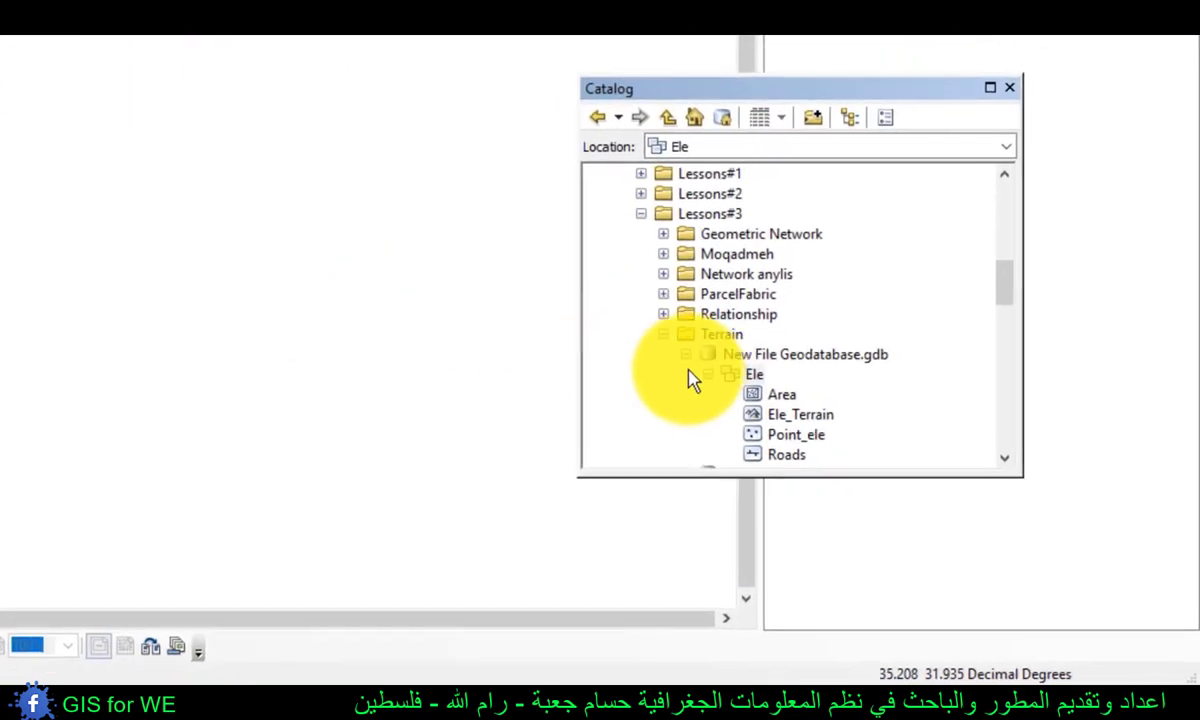
pyautogui.click(806, 416)
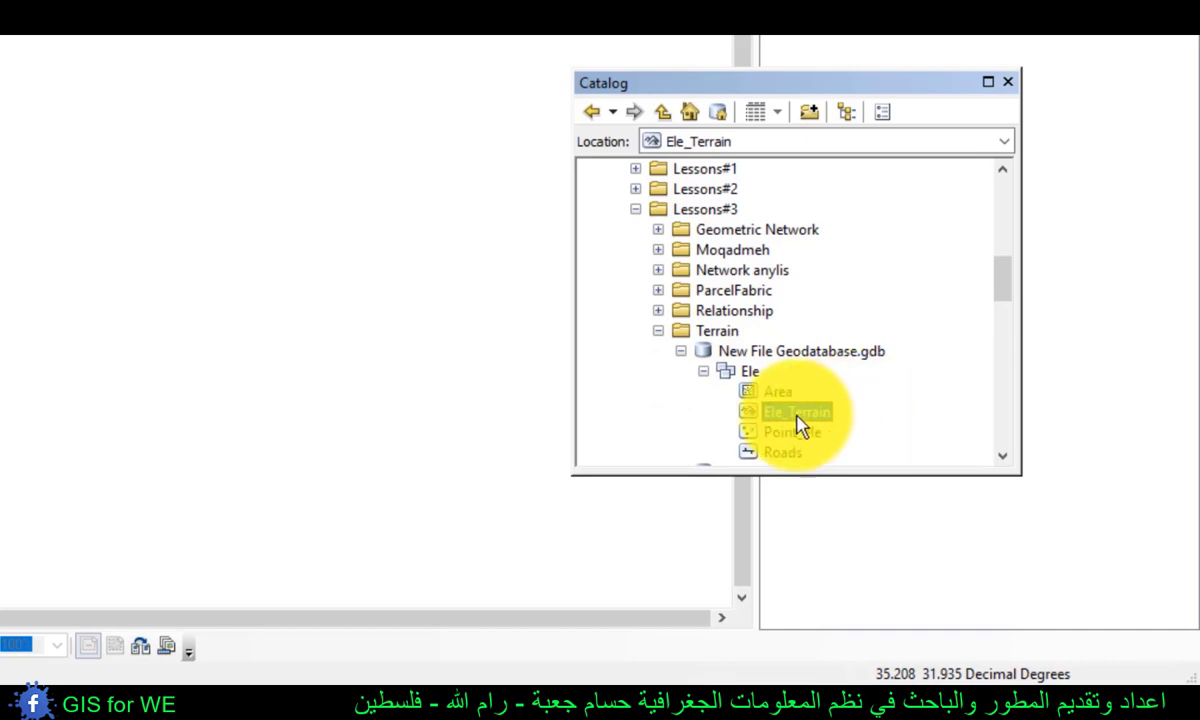
pyautogui.moveTo(783, 425); pyautogui.dragTo(59, 205)
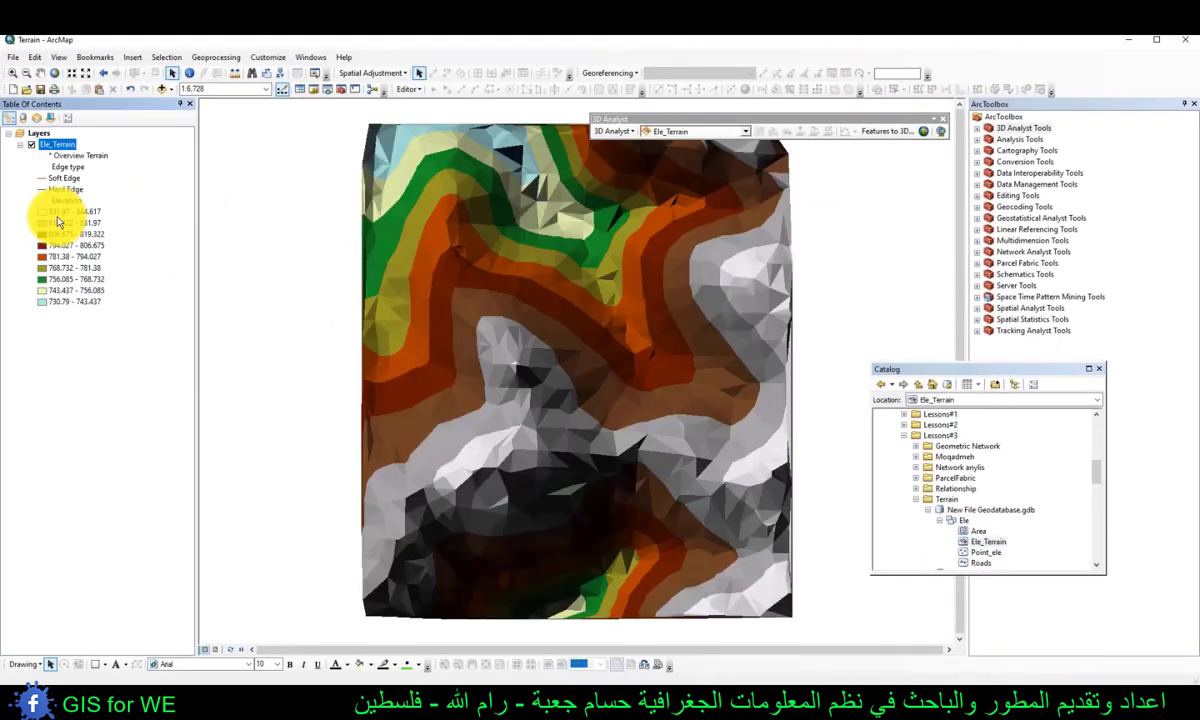
pyautogui.scroll(2, 590, 275)
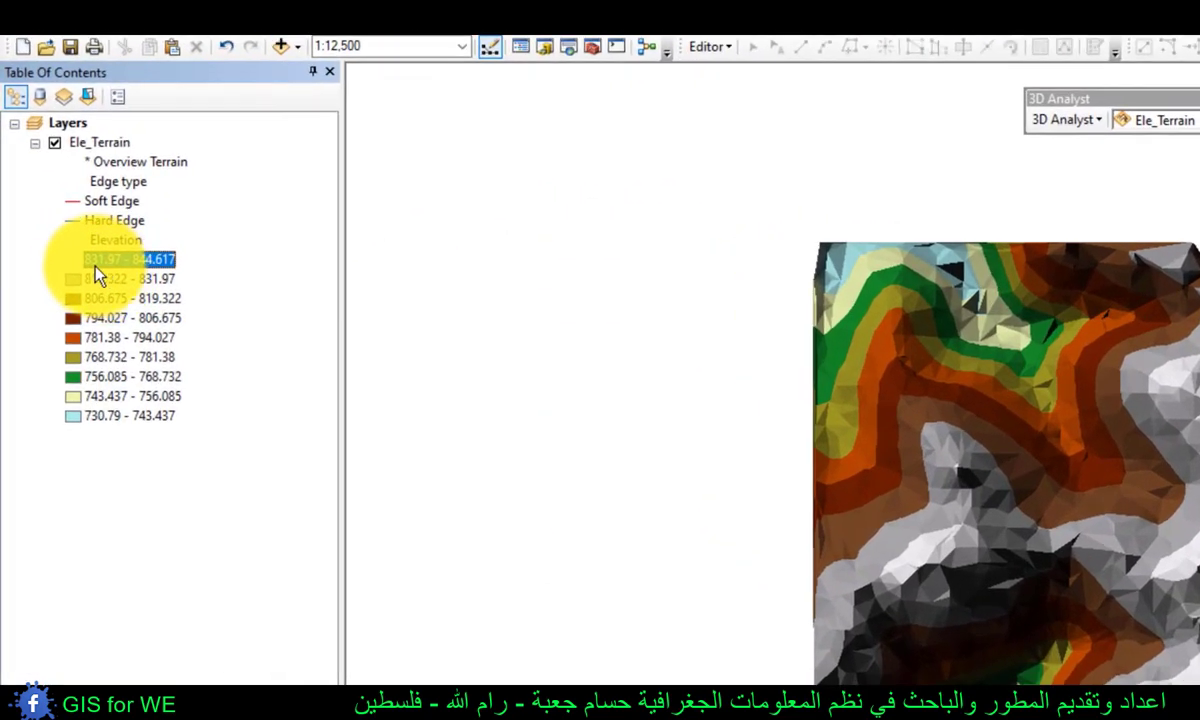
pyautogui.click(104, 418)
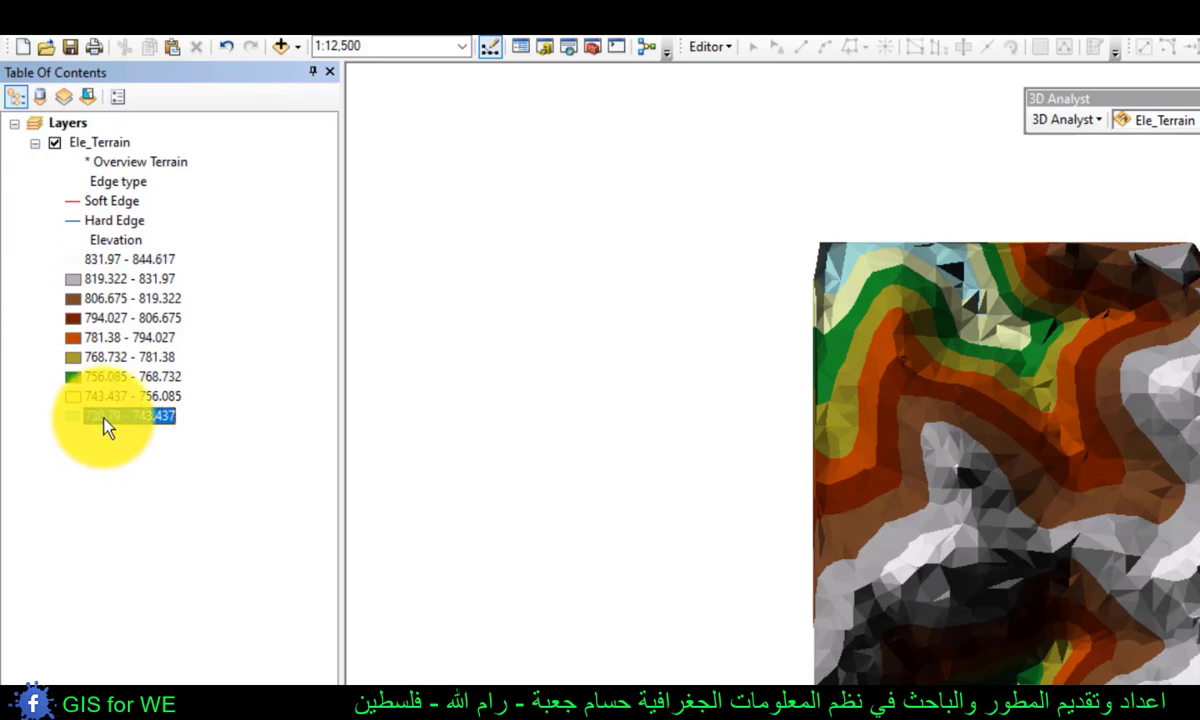
# Step: Hide the edge types in the Ele_Terrain layer's symbology so that only the elevation faces are drawn
pyautogui.click(95, 141)
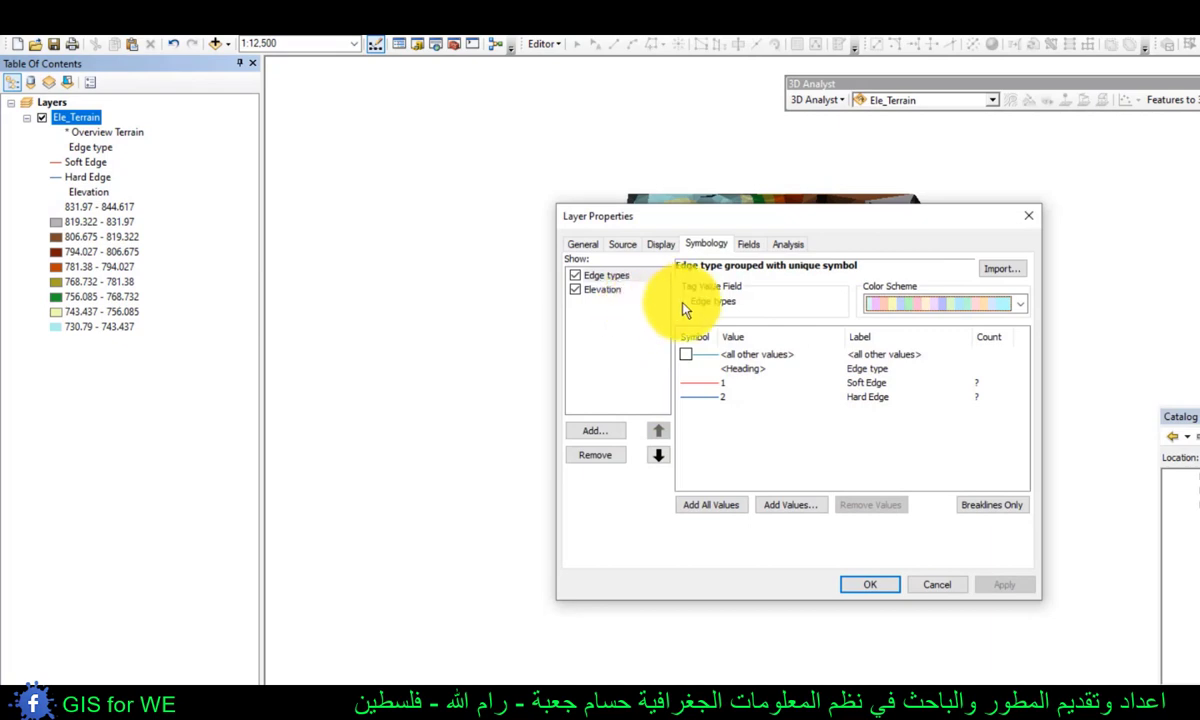
pyautogui.click(605, 290)
pyautogui.click(800, 330)
pyautogui.click(760, 322)
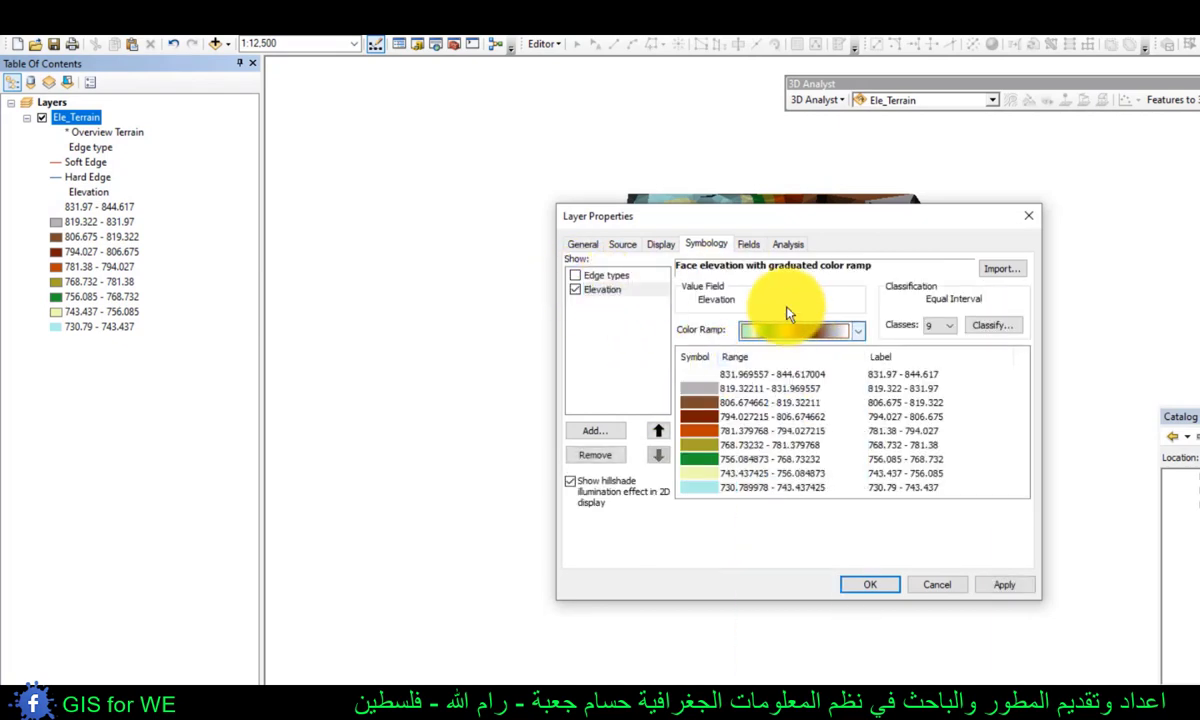
pyautogui.click(870, 584)
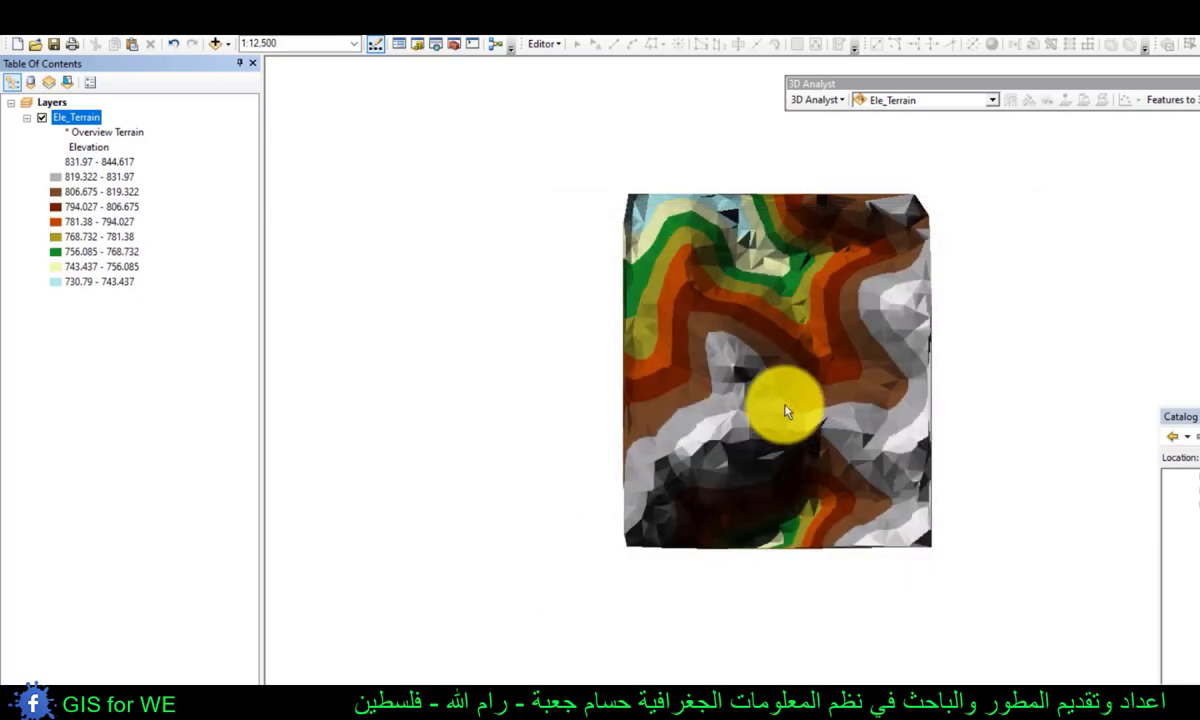
pyautogui.scroll(-2, 752, 335)
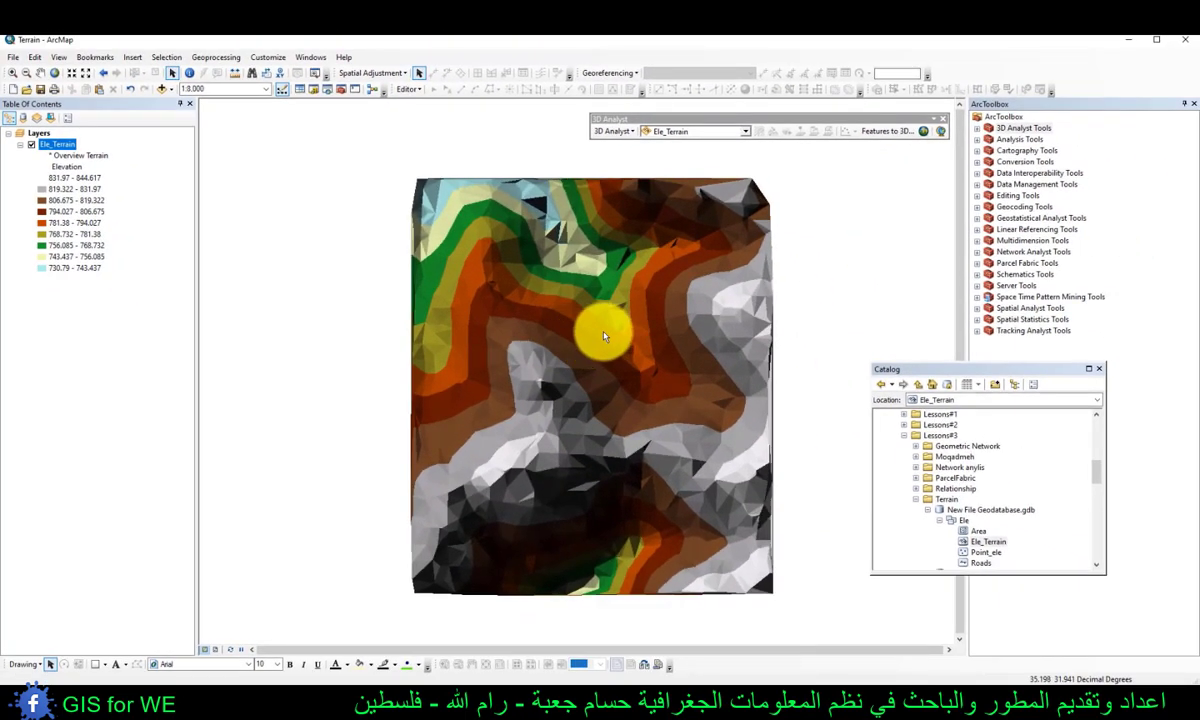
# Step: Switch to the browser article and review its New Terrain wizard sections down to the list of terrain analysis tools
pyautogui.hotkey('alt', 'Tab')
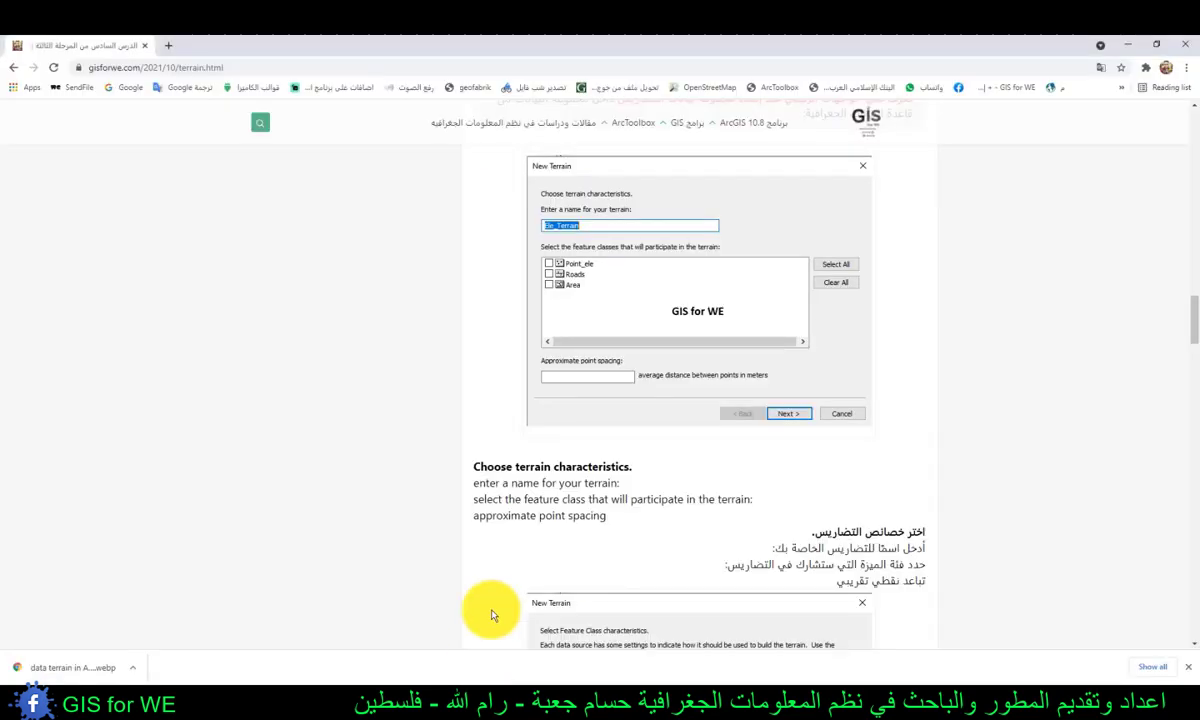
pyautogui.scroll(-4, 700, 335)
pyautogui.scroll(-6, 707, 354)
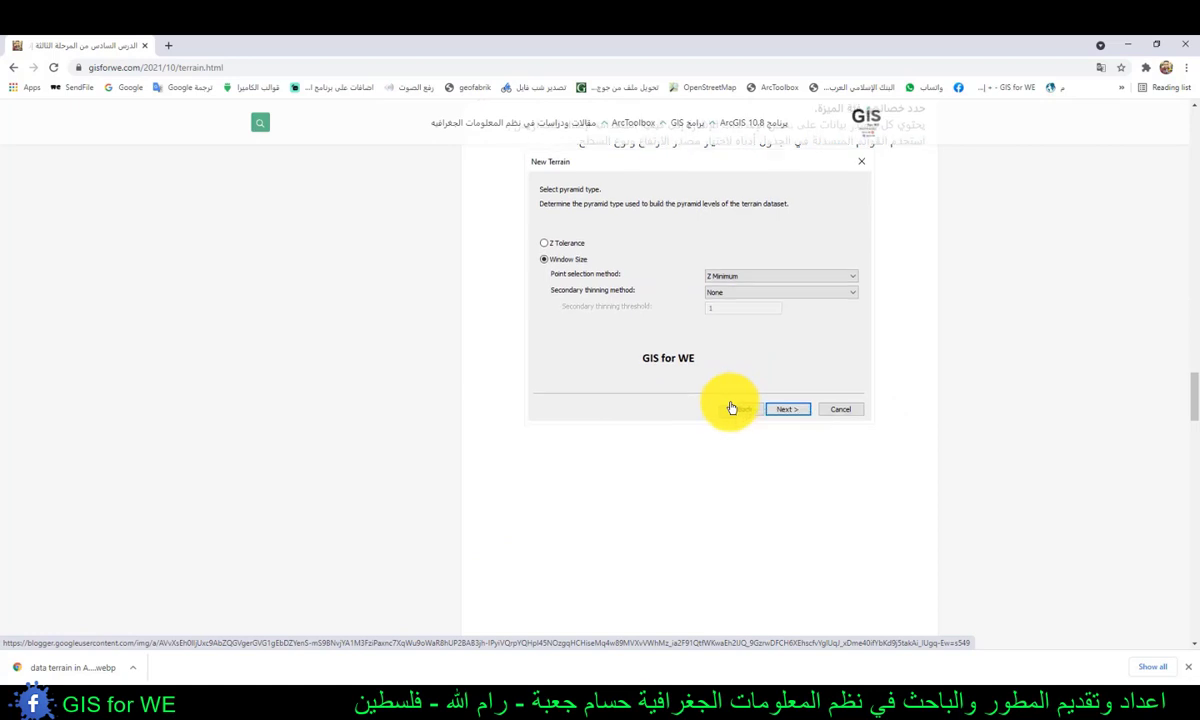
pyautogui.scroll(-3, 731, 407)
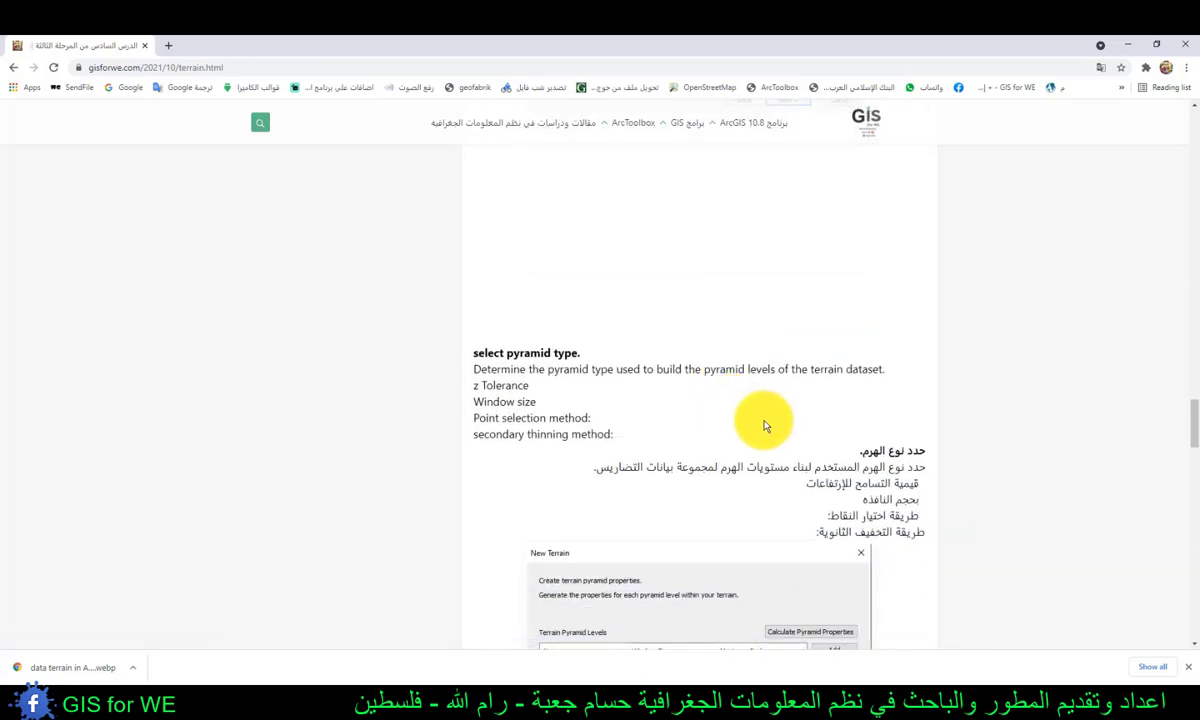
pyautogui.scroll(-3, 765, 427)
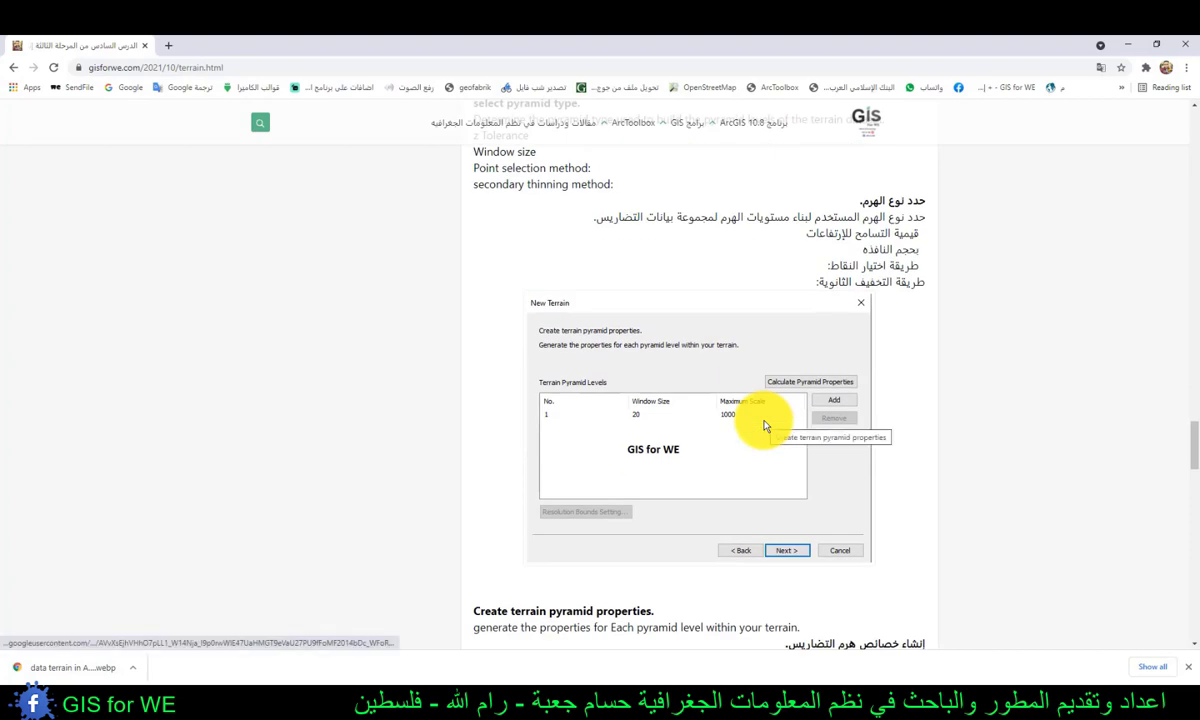
pyautogui.scroll(-9, 766, 425)
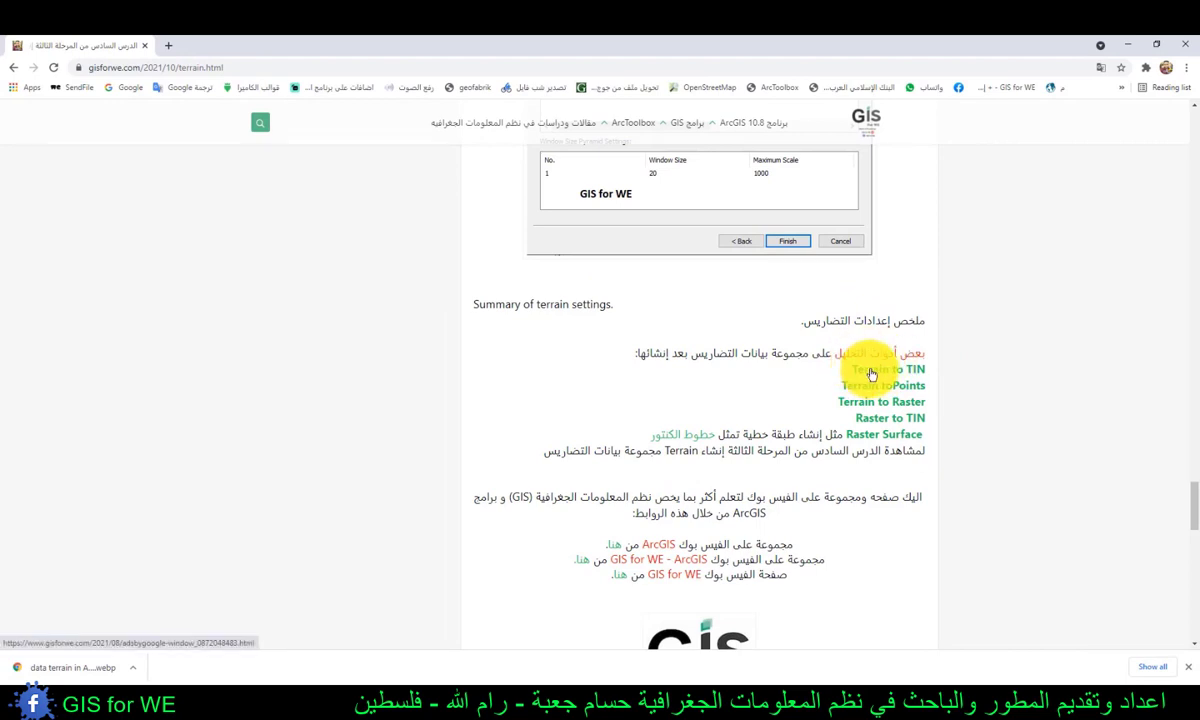
# Step: Open the linked Terrain to TIN article and examine the tool's description and parameters
pyautogui.click(871, 374)
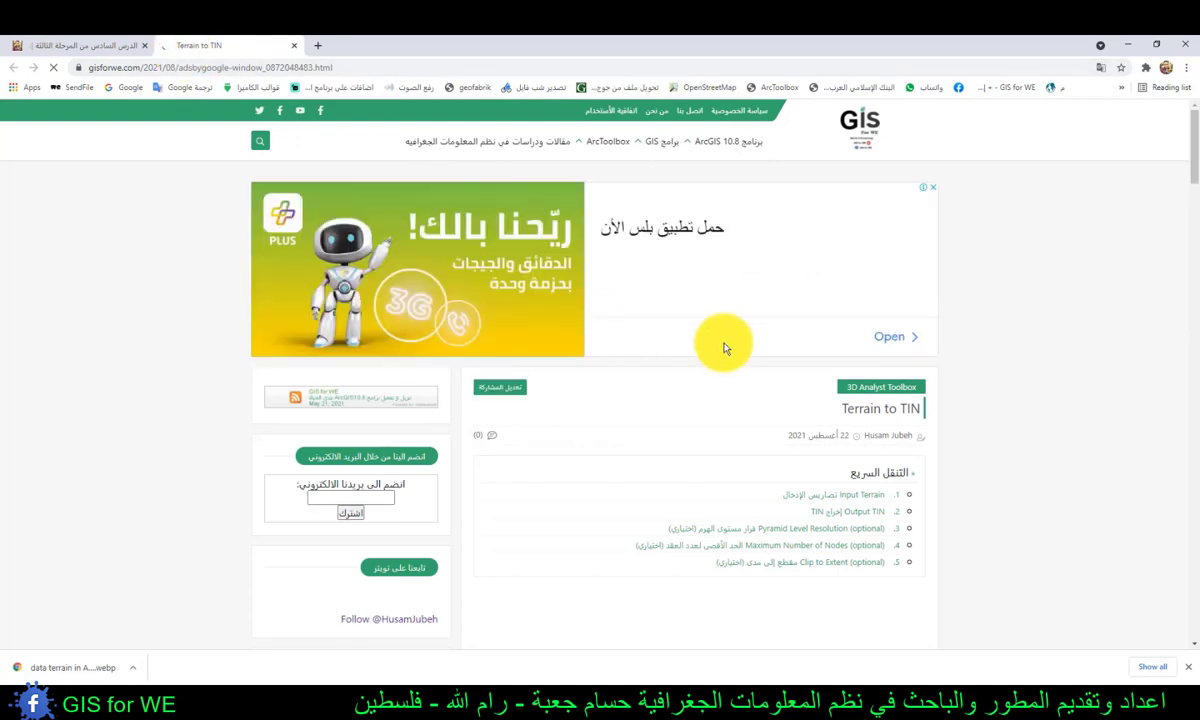
pyautogui.scroll(-3, 724, 345)
pyautogui.scroll(-1, 724, 345)
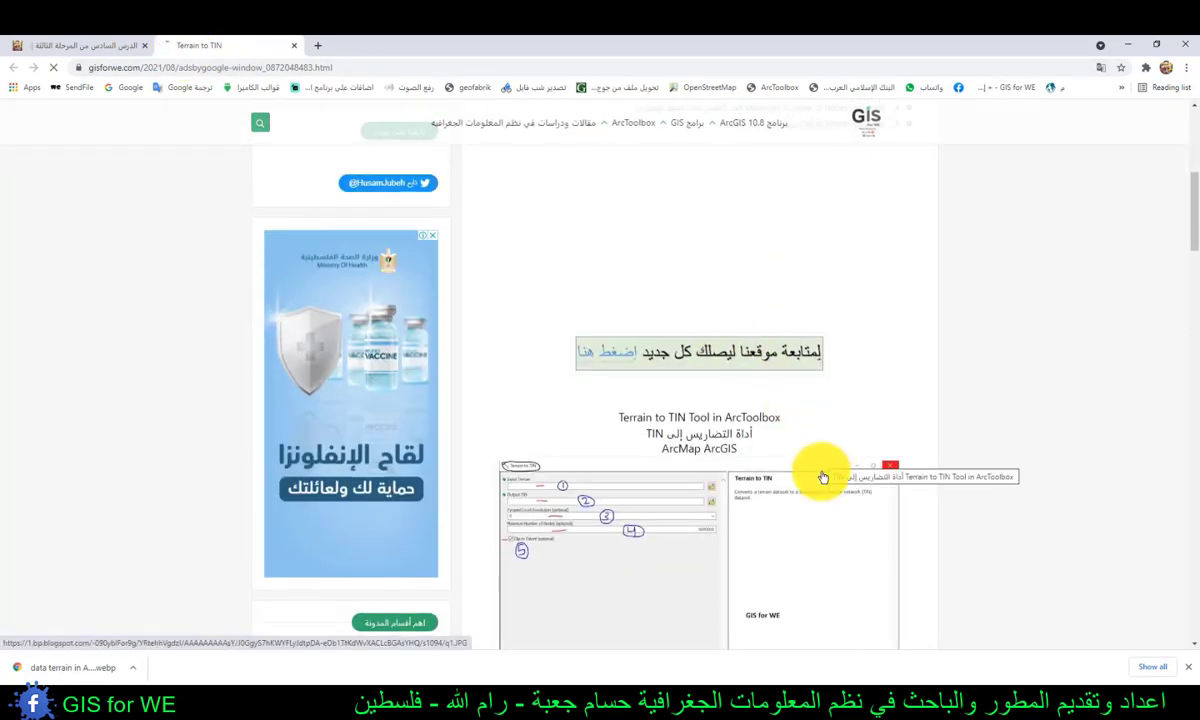
pyautogui.scroll(-4, 812, 458)
pyautogui.scroll(-5, 786, 276)
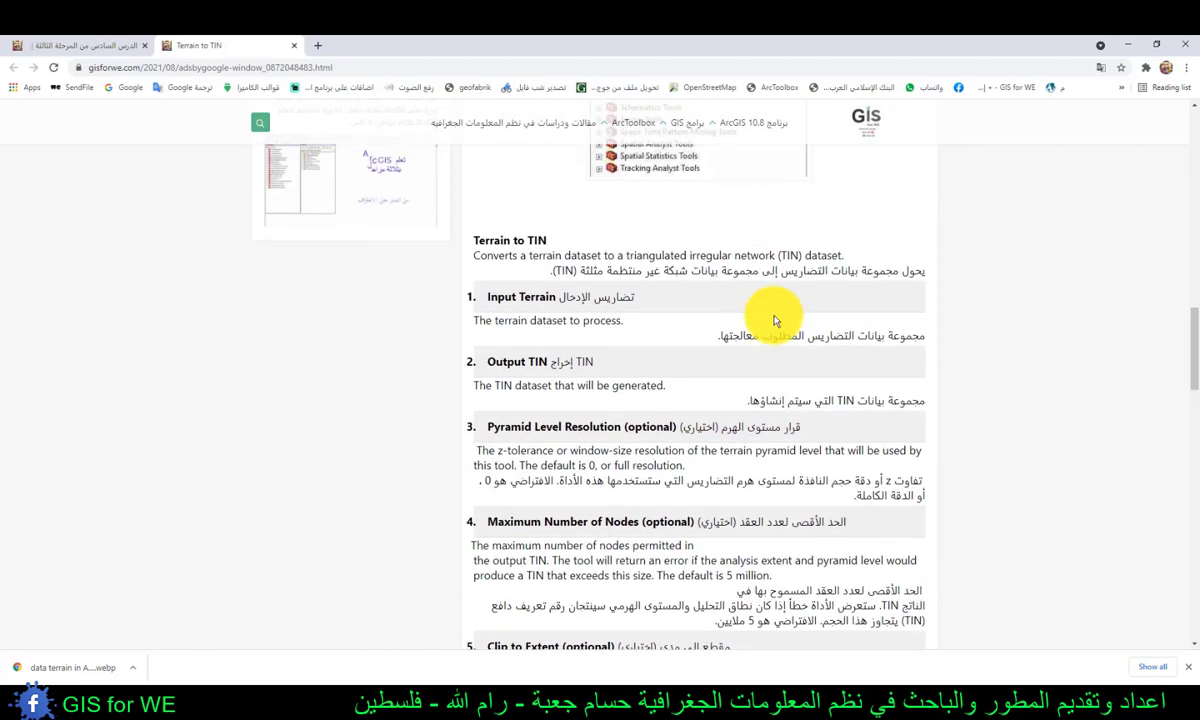
pyautogui.moveTo(614, 273); pyautogui.dragTo(661, 271)
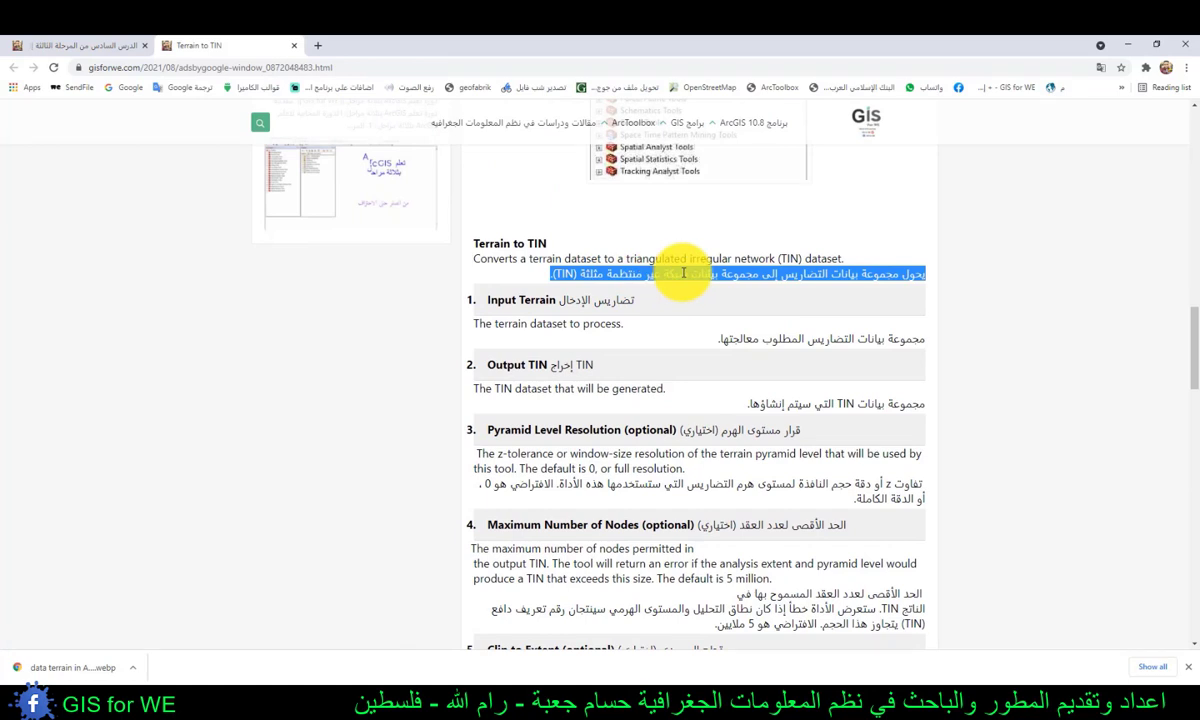
pyautogui.click(683, 272)
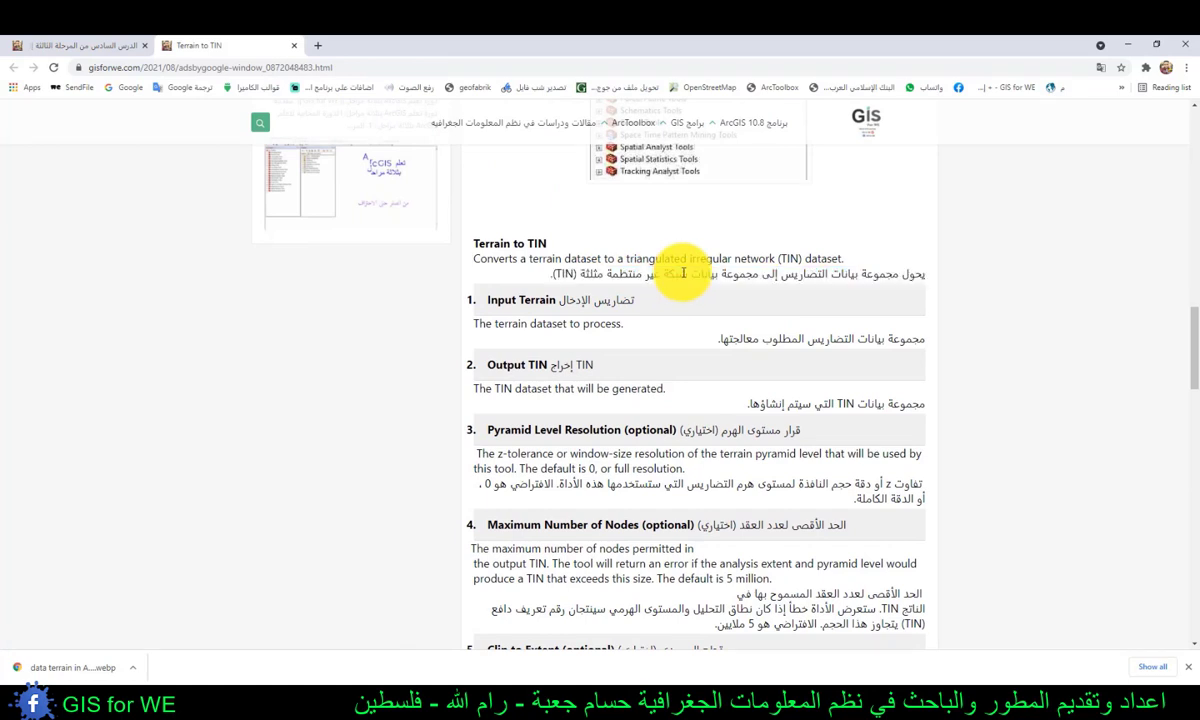
pyautogui.doubleClick(797, 276)
pyautogui.click(735, 275)
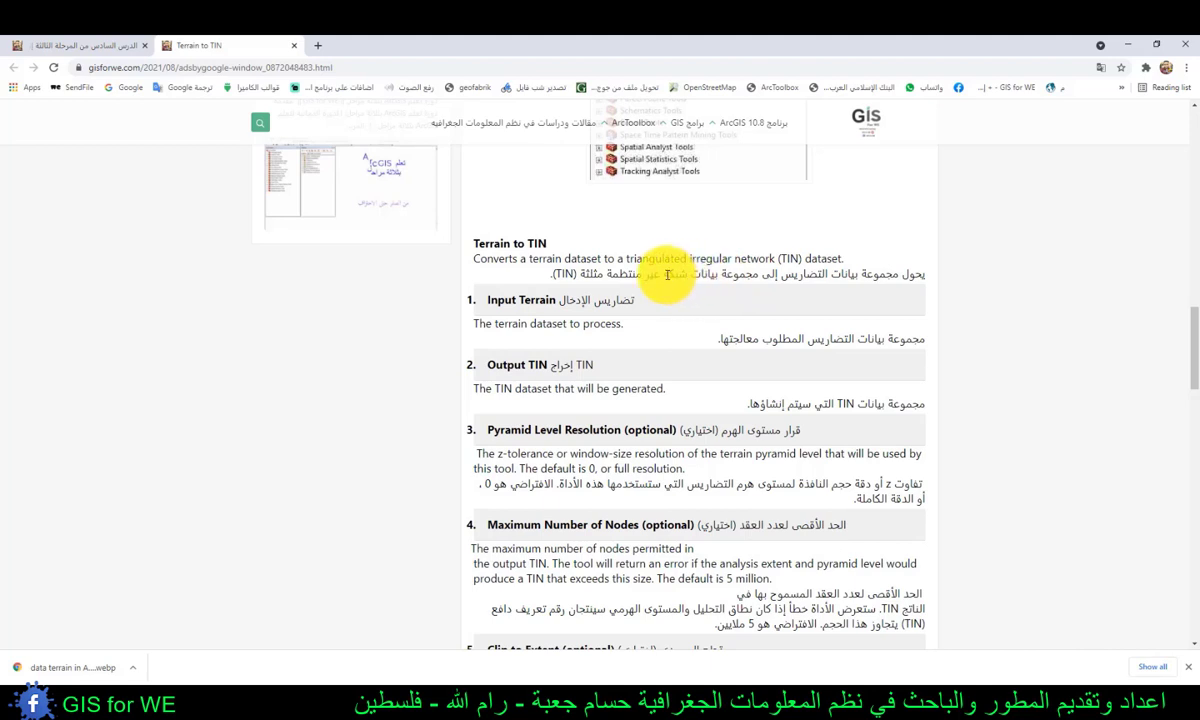
# Step: Finish reading the Terrain to TIN description and close the article
pyautogui.moveTo(667, 274); pyautogui.dragTo(705, 275)
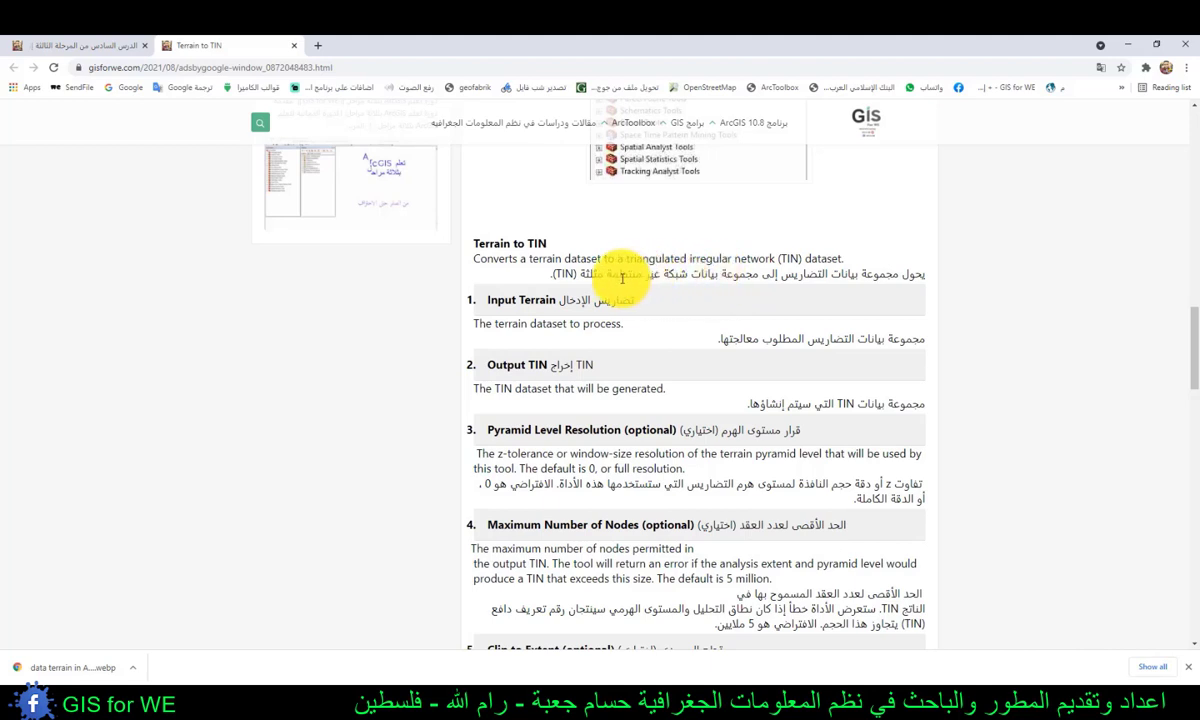
pyautogui.scroll(4, 614, 278)
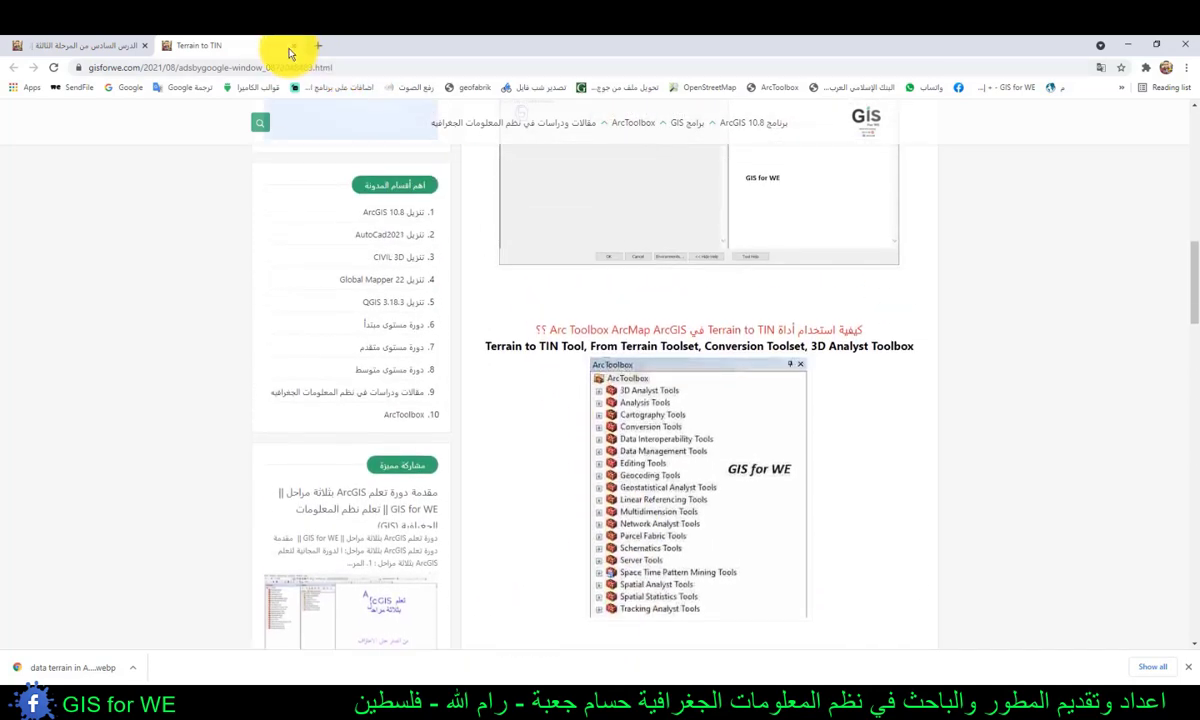
pyautogui.click(296, 46)
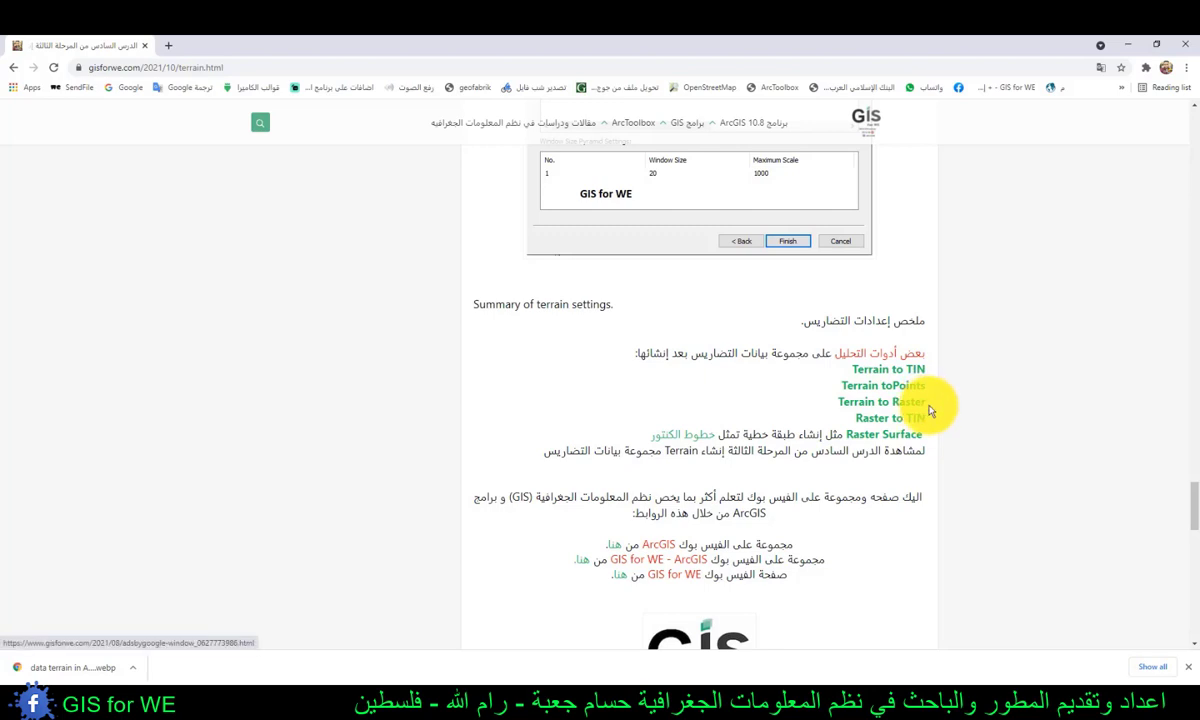
# Step: Open the linked Raster Surface article, read its section on the Raster Surface toolset, and close the article
pyautogui.click(868, 440)
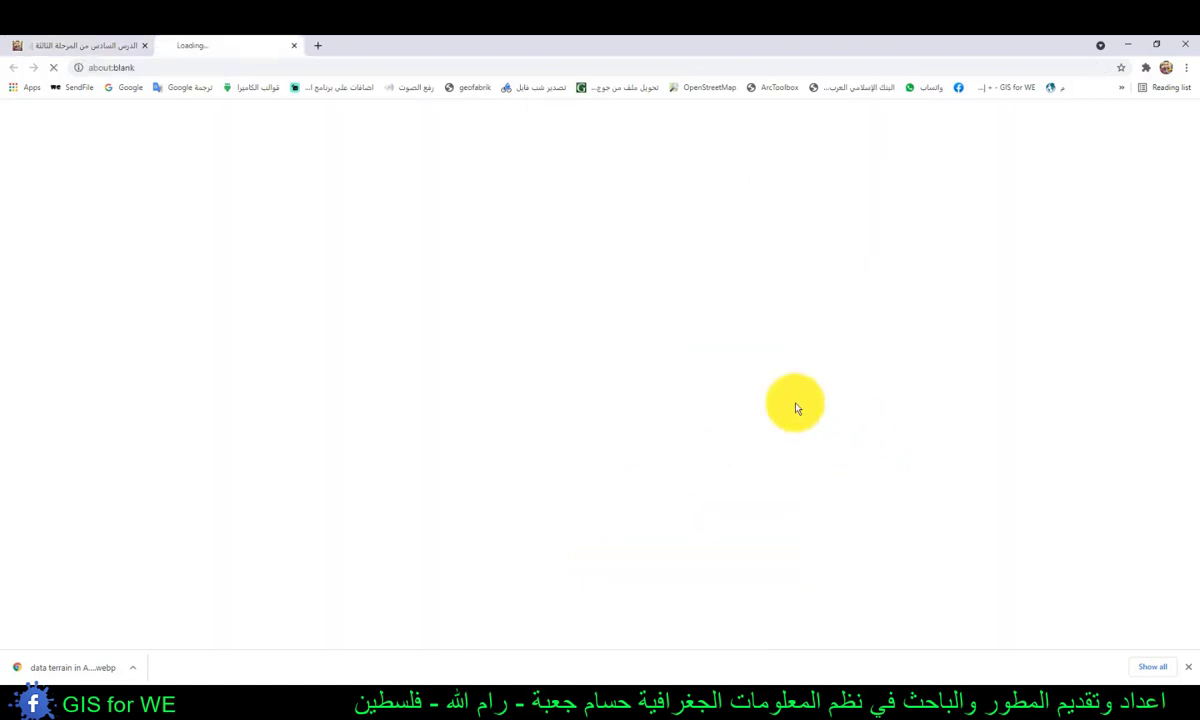
pyautogui.scroll(-2, 834, 350)
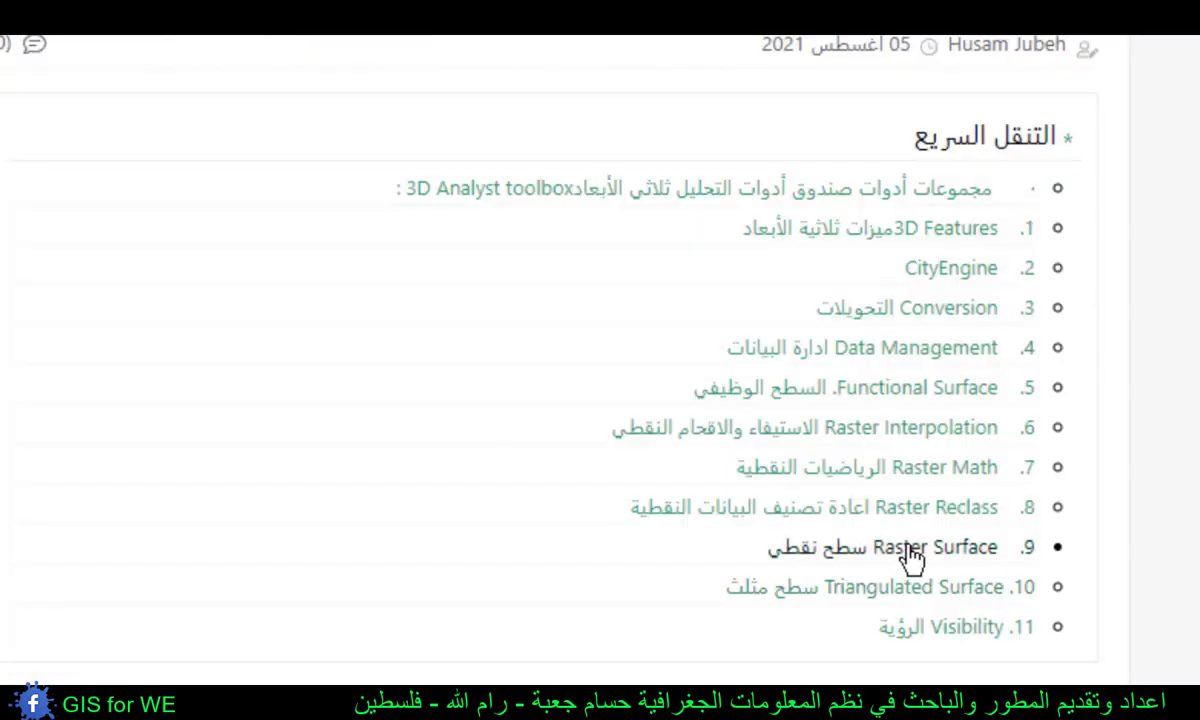
pyautogui.click(912, 556)
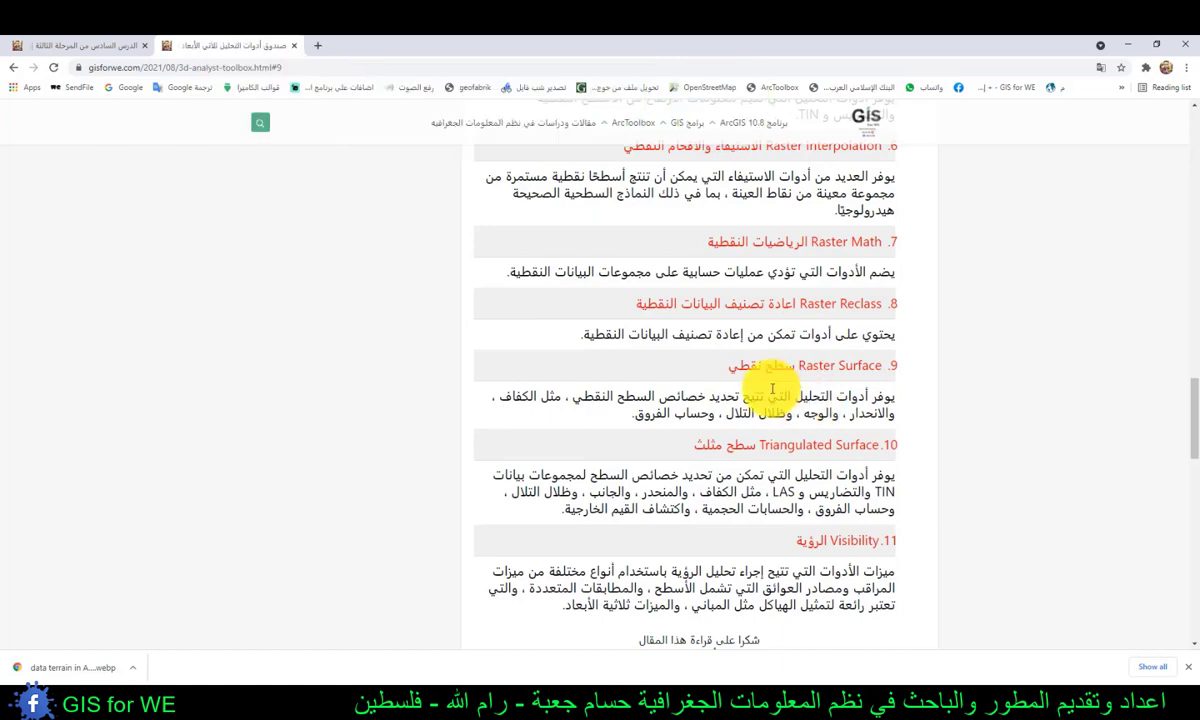
pyautogui.click(295, 47)
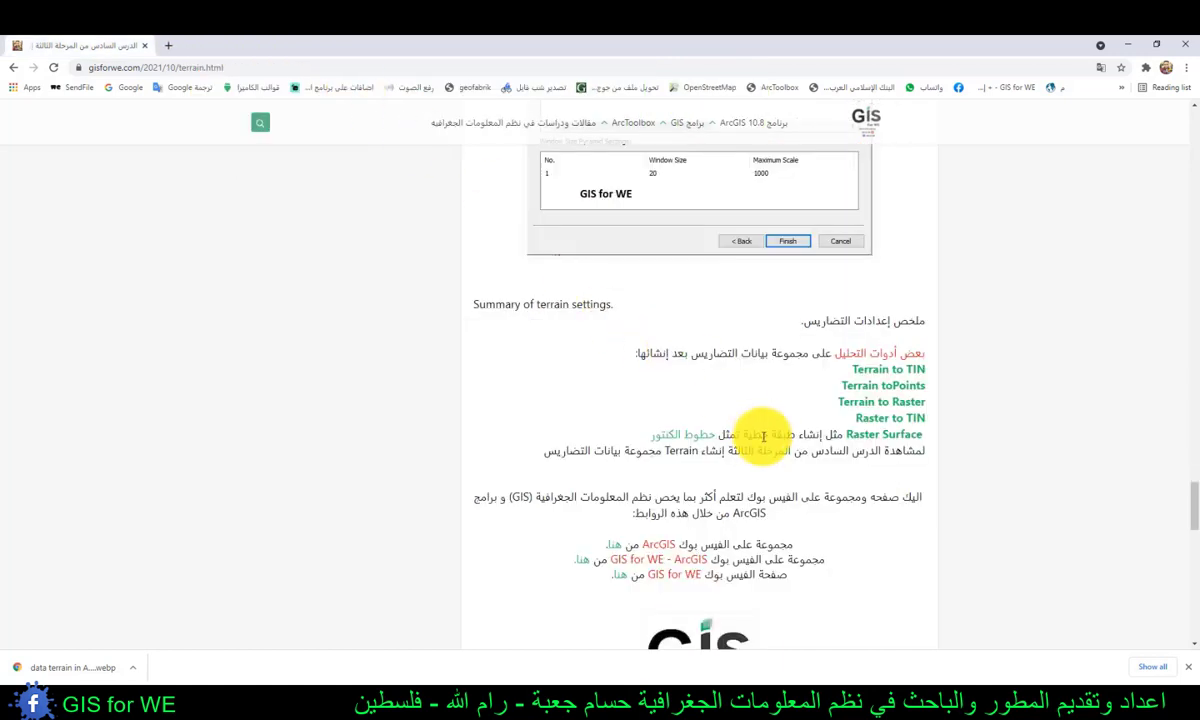
# Step: Open the linked contour lines article, look through the Contour tool's parameters and dialog, and close it
pyautogui.click(683, 441)
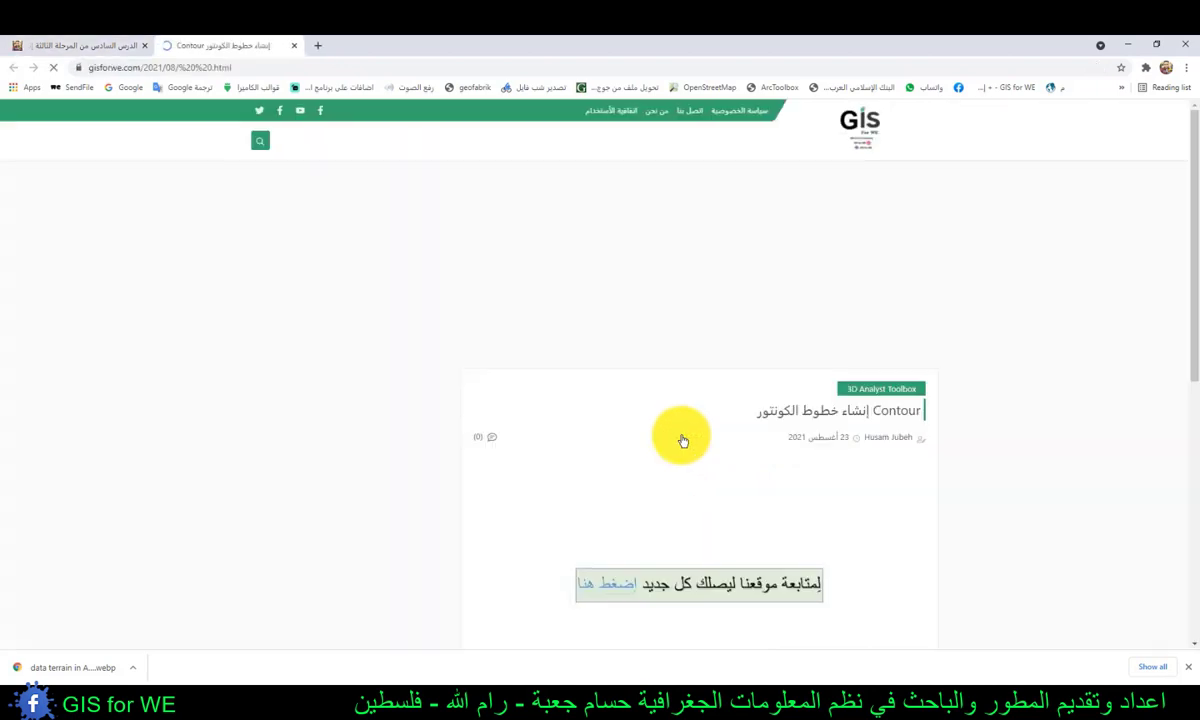
pyautogui.scroll(-4, 691, 383)
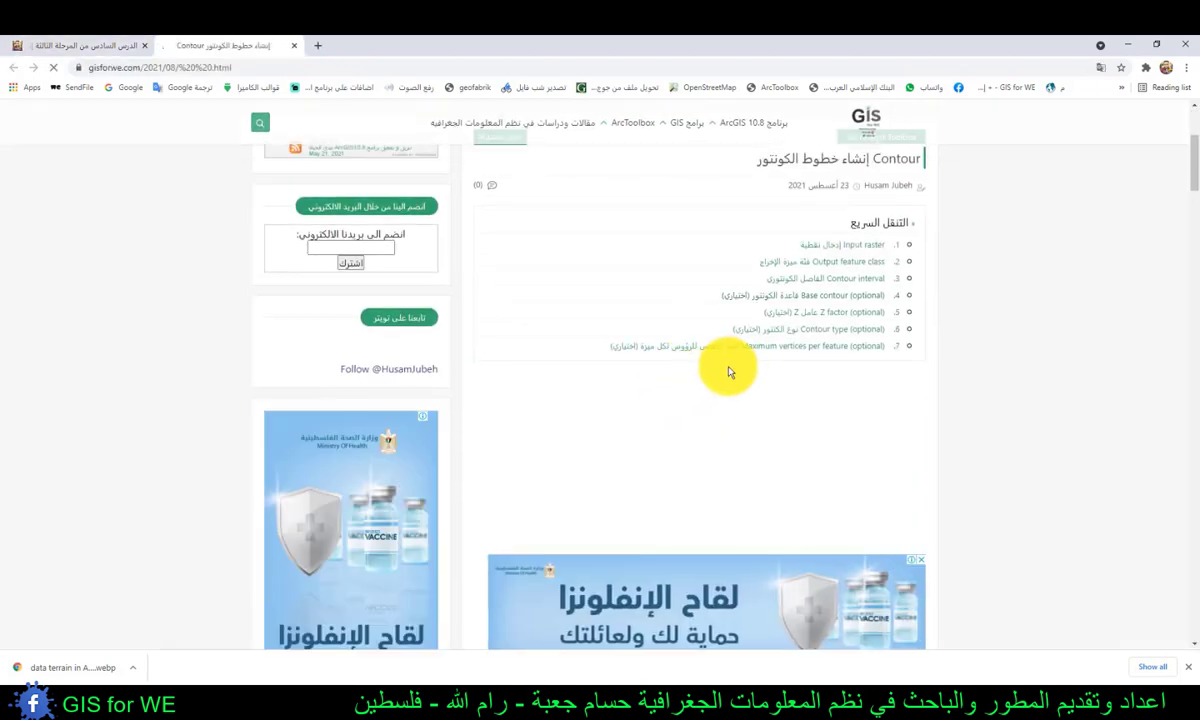
pyautogui.scroll(-7, 729, 372)
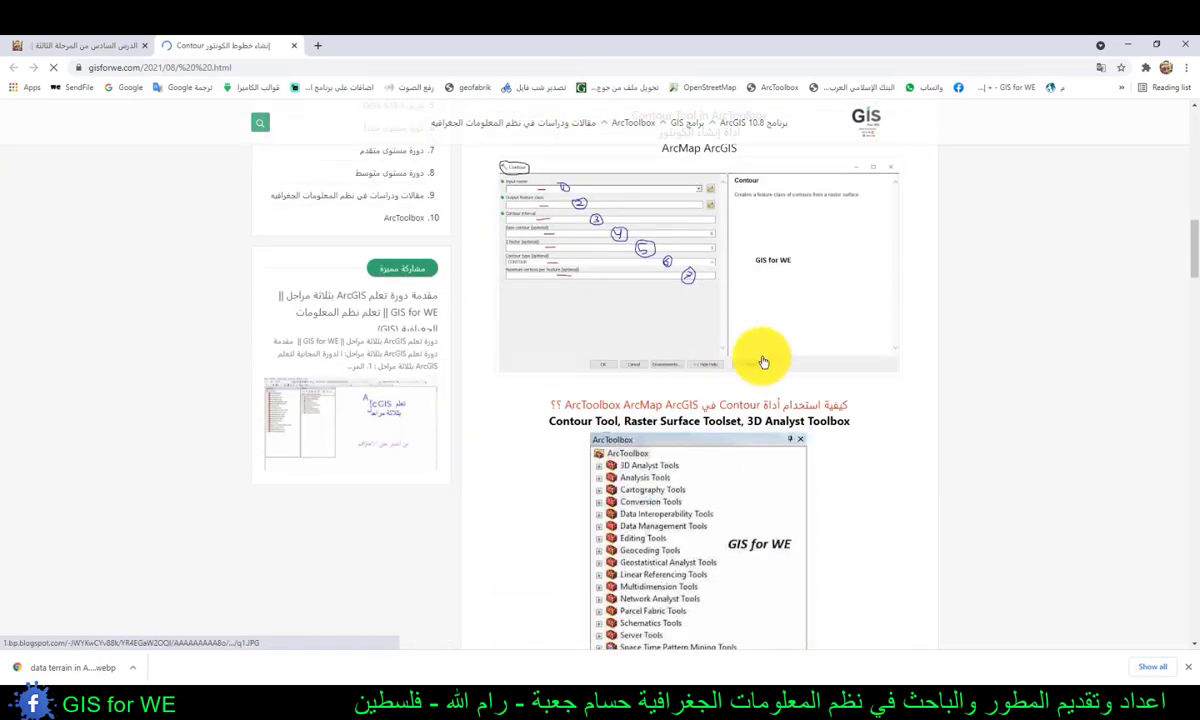
pyautogui.click(294, 45)
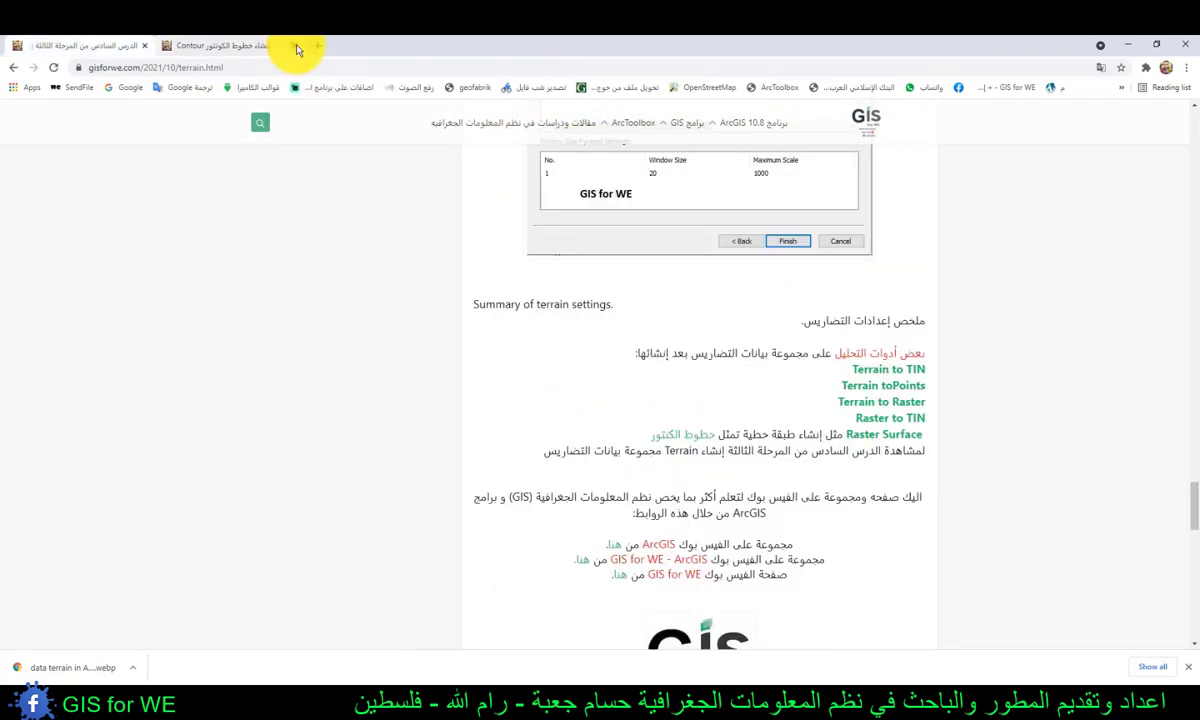
# Step: Switch to ArcMap and open the Terrain to Points tool from the 3D Analyst terrain conversion toolset
pyautogui.click(295, 703)
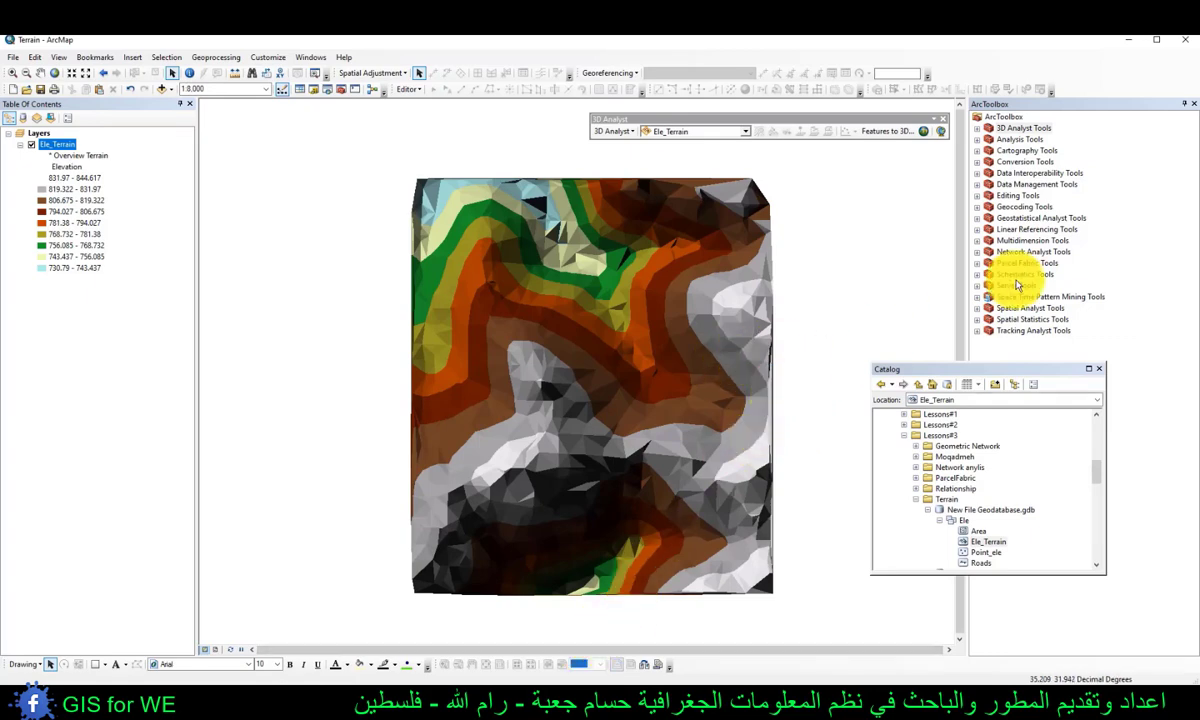
pyautogui.moveTo(970, 372); pyautogui.dragTo(896, 361)
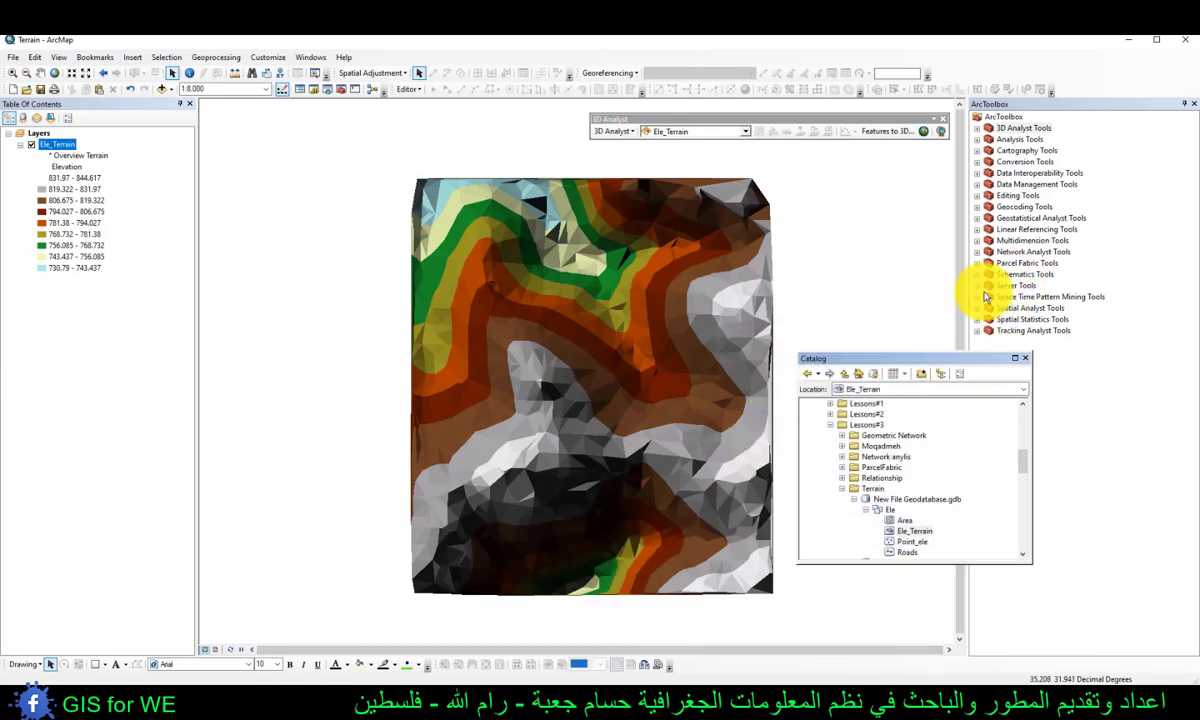
pyautogui.click(1006, 130)
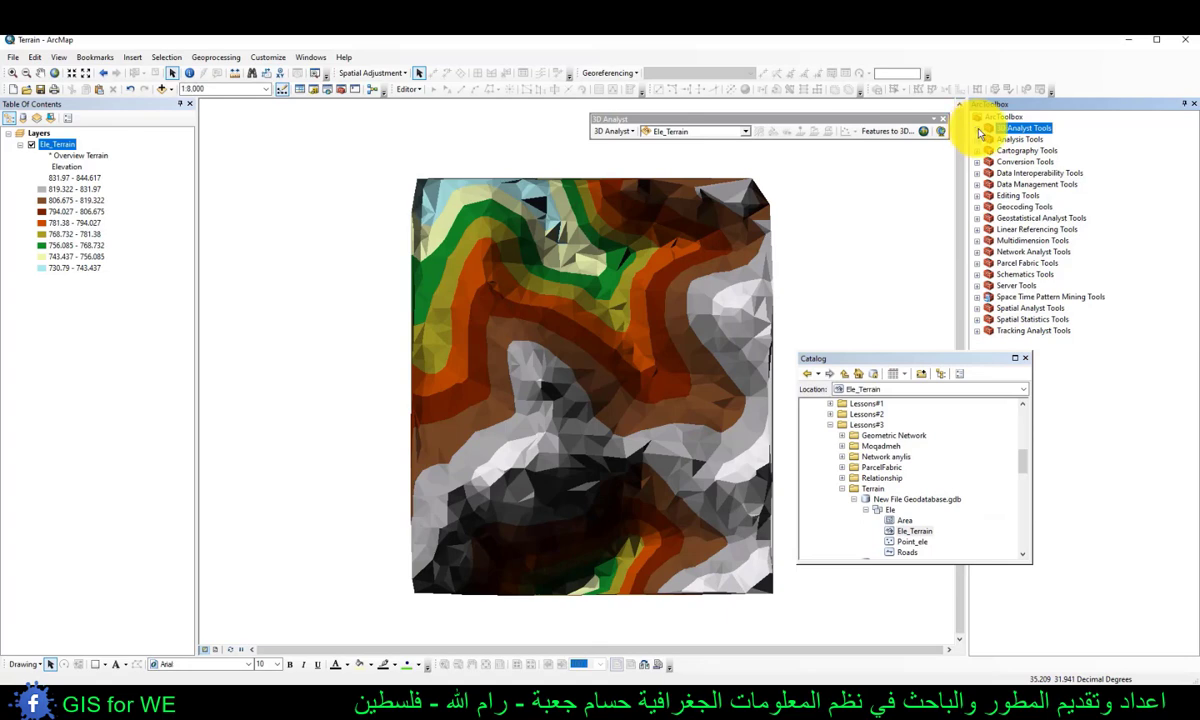
pyautogui.click(978, 129)
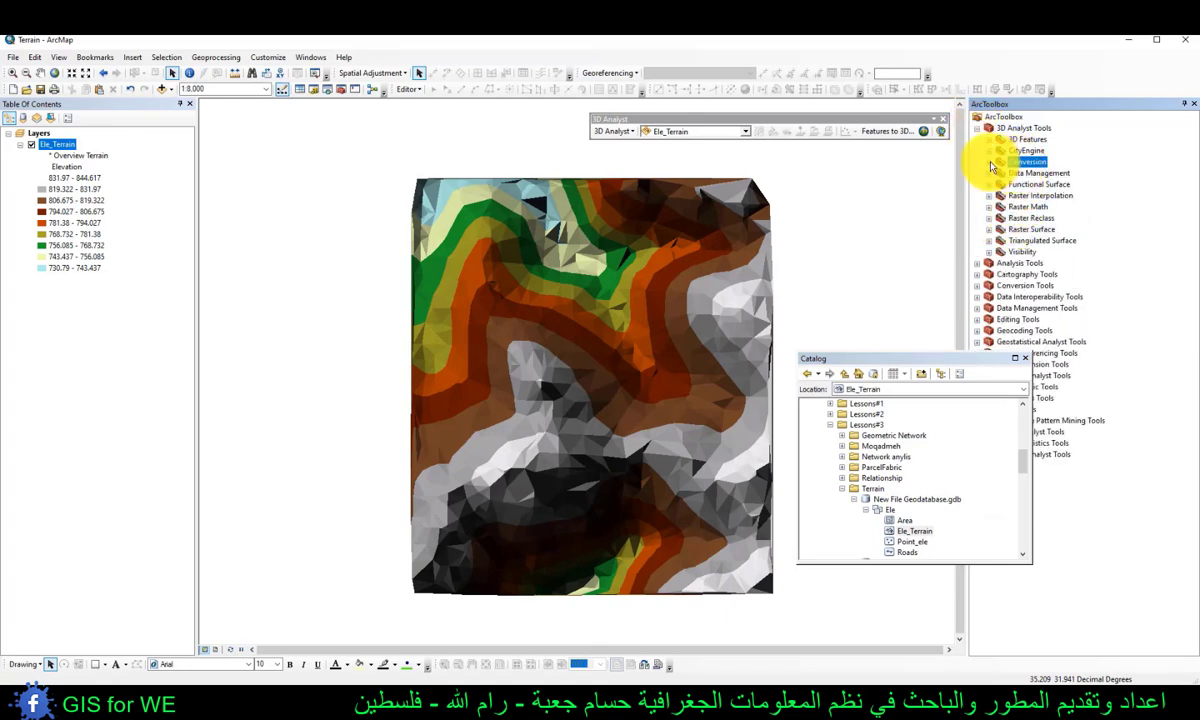
pyautogui.click(990, 163)
pyautogui.click(1003, 221)
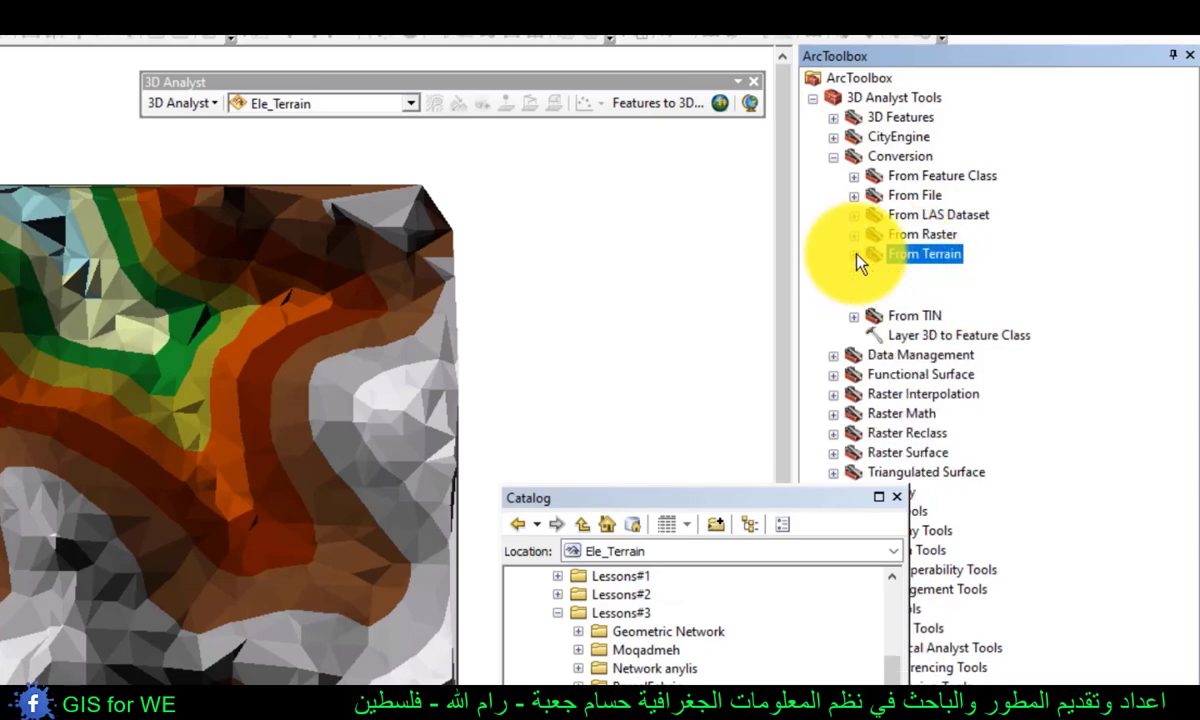
pyautogui.click(935, 276)
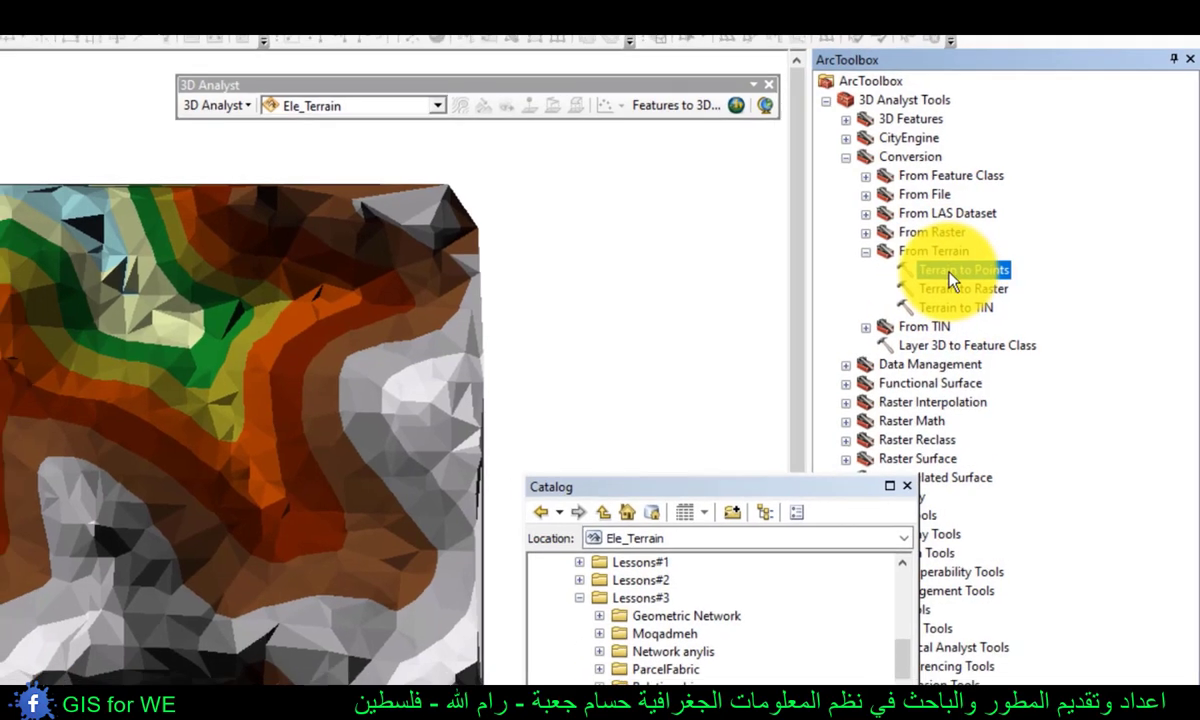
pyautogui.doubleClick(949, 271)
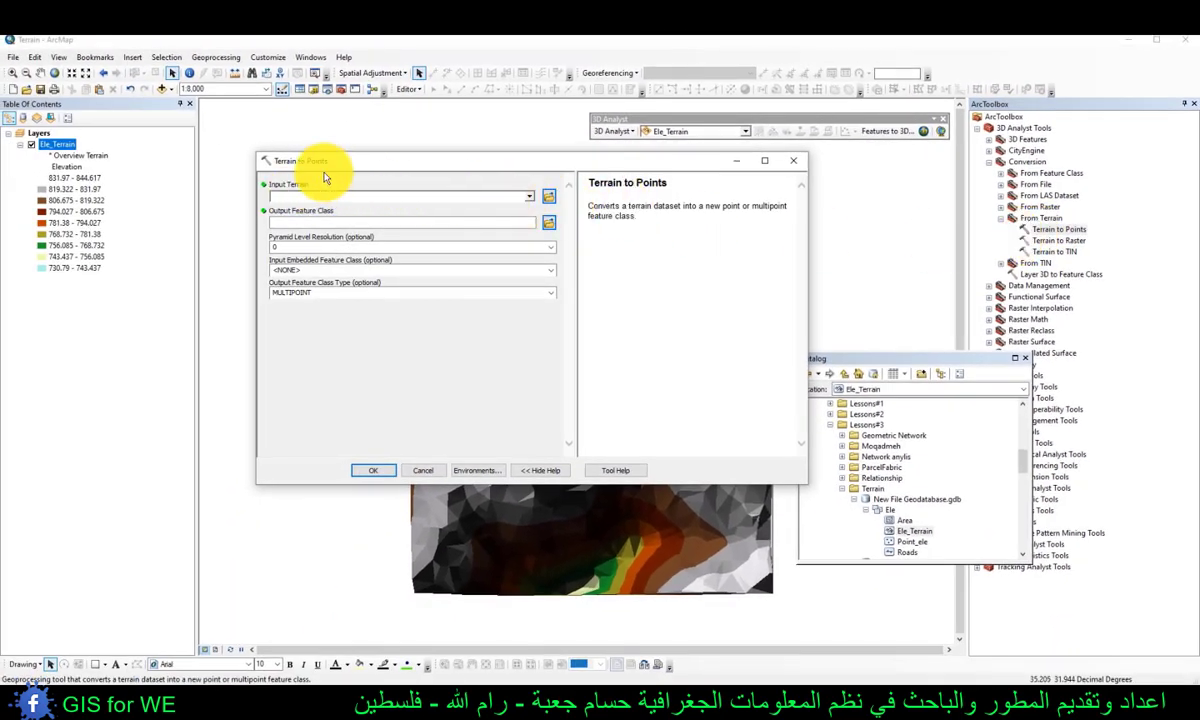
# Step: Convert Ele_Terrain to a multipoint feature class named Points in New File Geodatabase.gdb, and hide the Ele_Terrain layer
pyautogui.moveTo(308, 165); pyautogui.dragTo(338, 158)
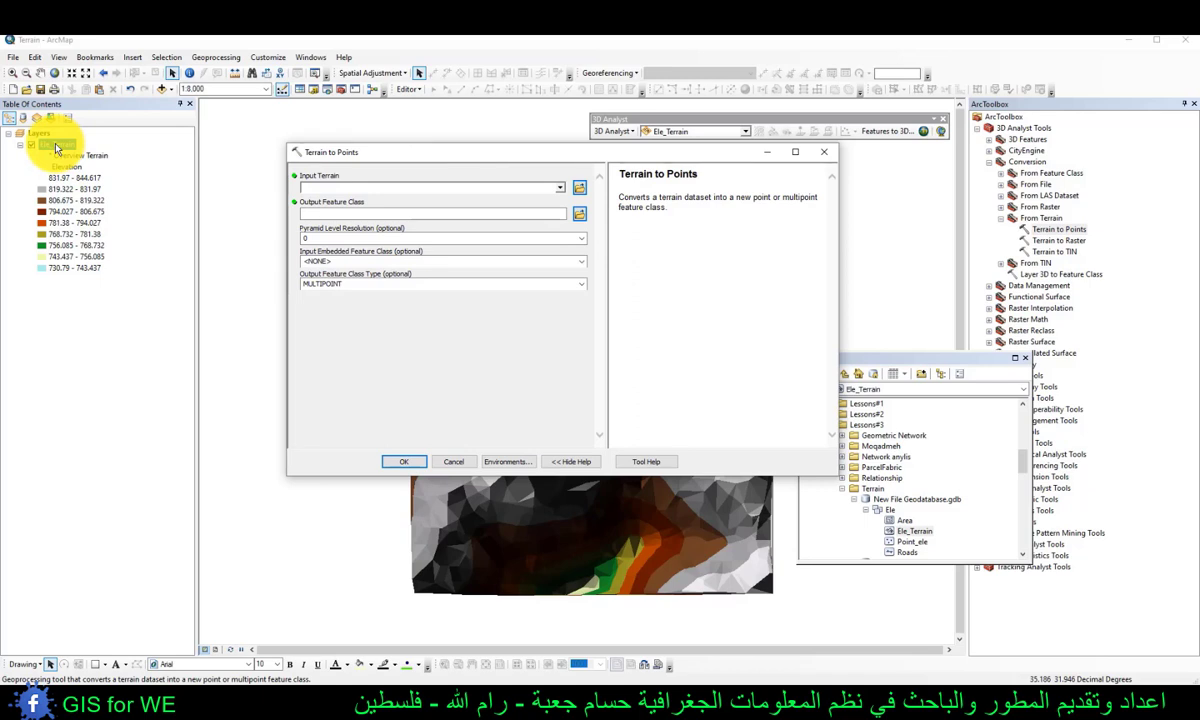
pyautogui.moveTo(56, 148); pyautogui.dragTo(339, 195)
pyautogui.click(579, 214)
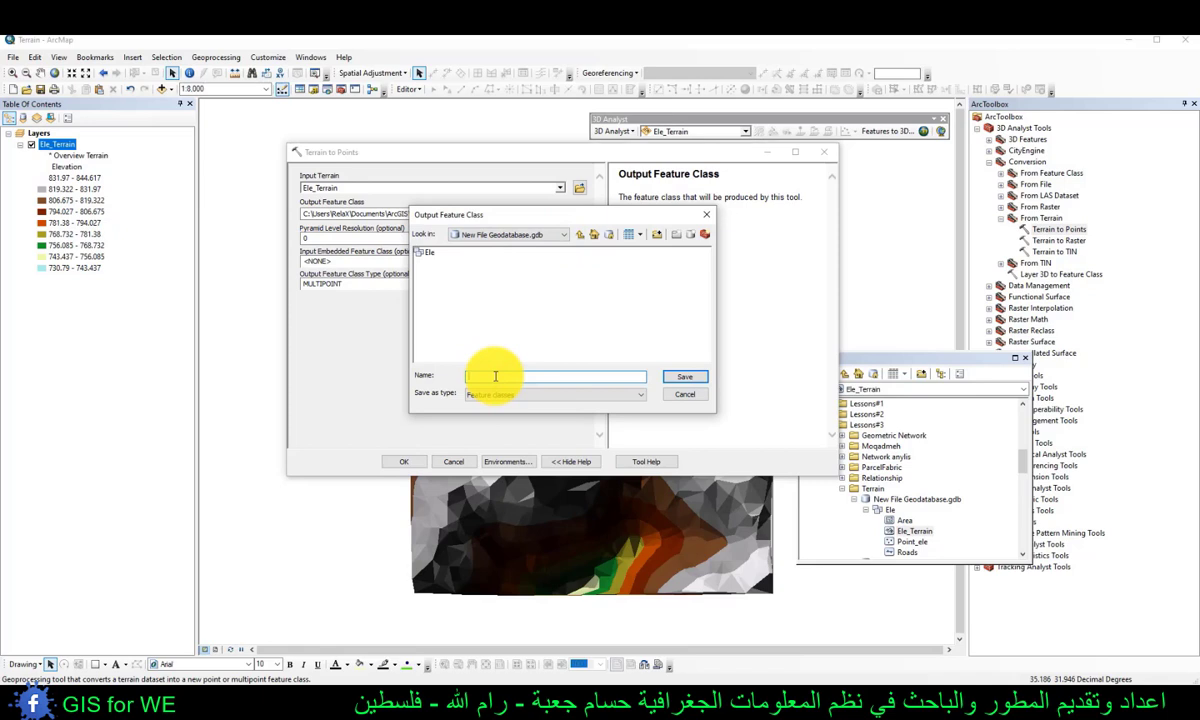
pyautogui.write('Po')
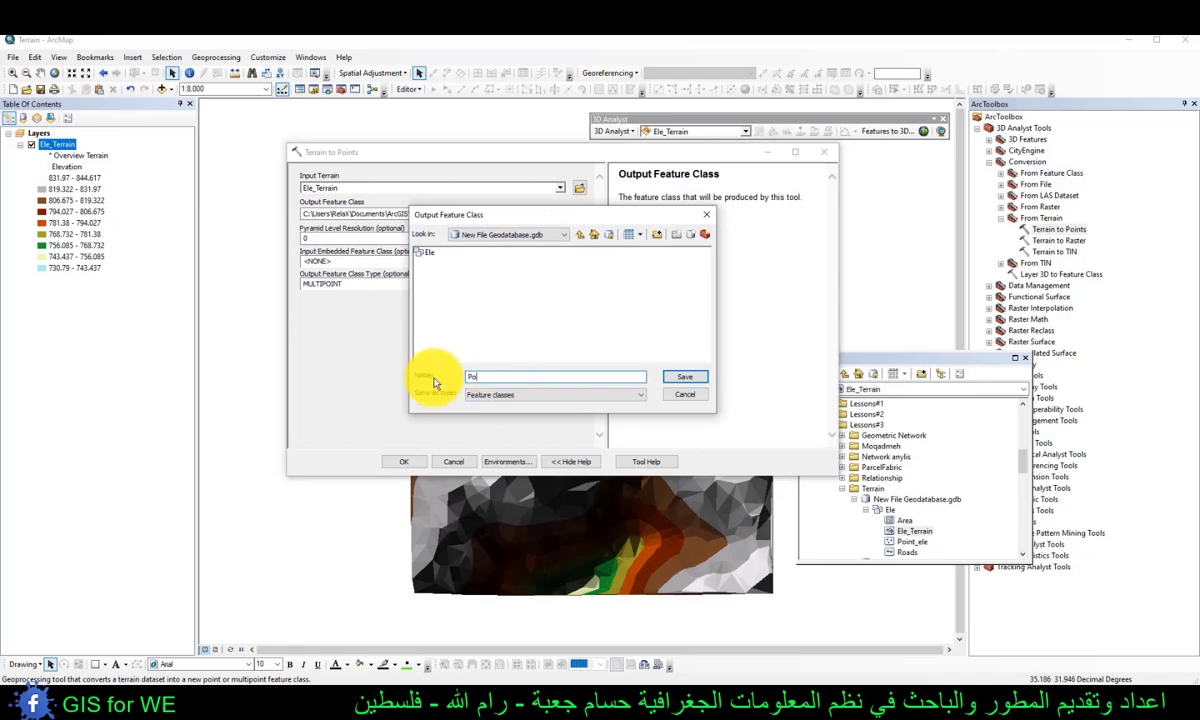
pyautogui.write('ints')
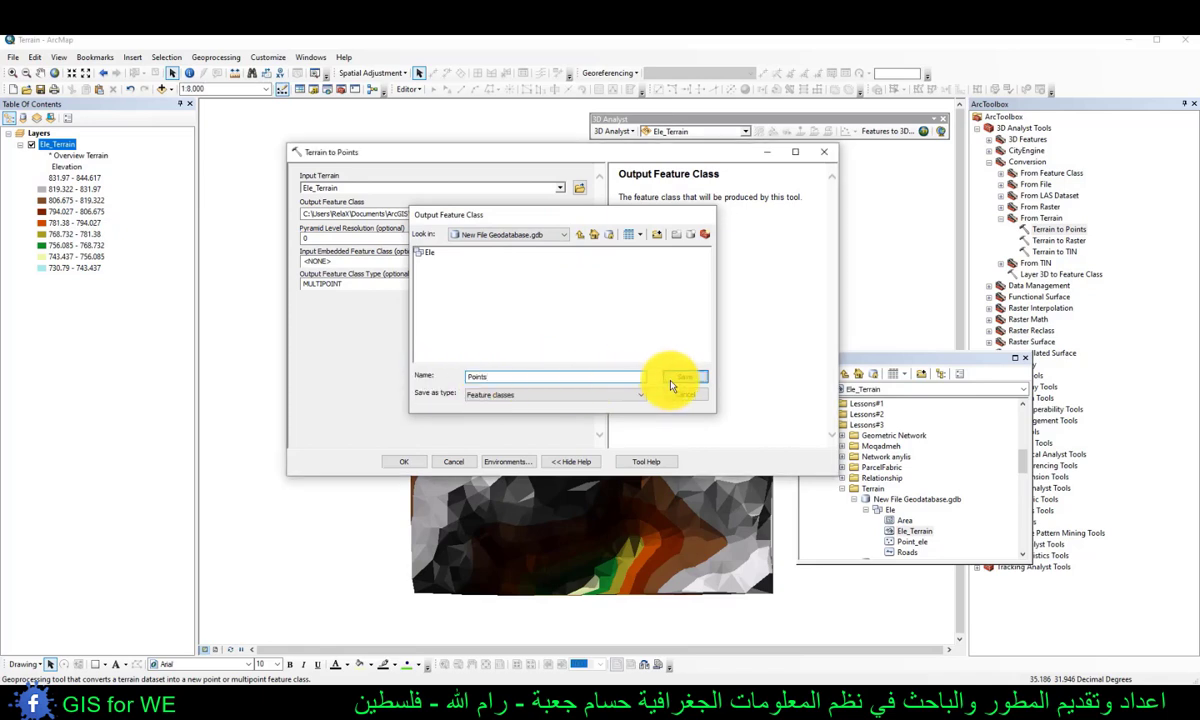
pyautogui.click(672, 376)
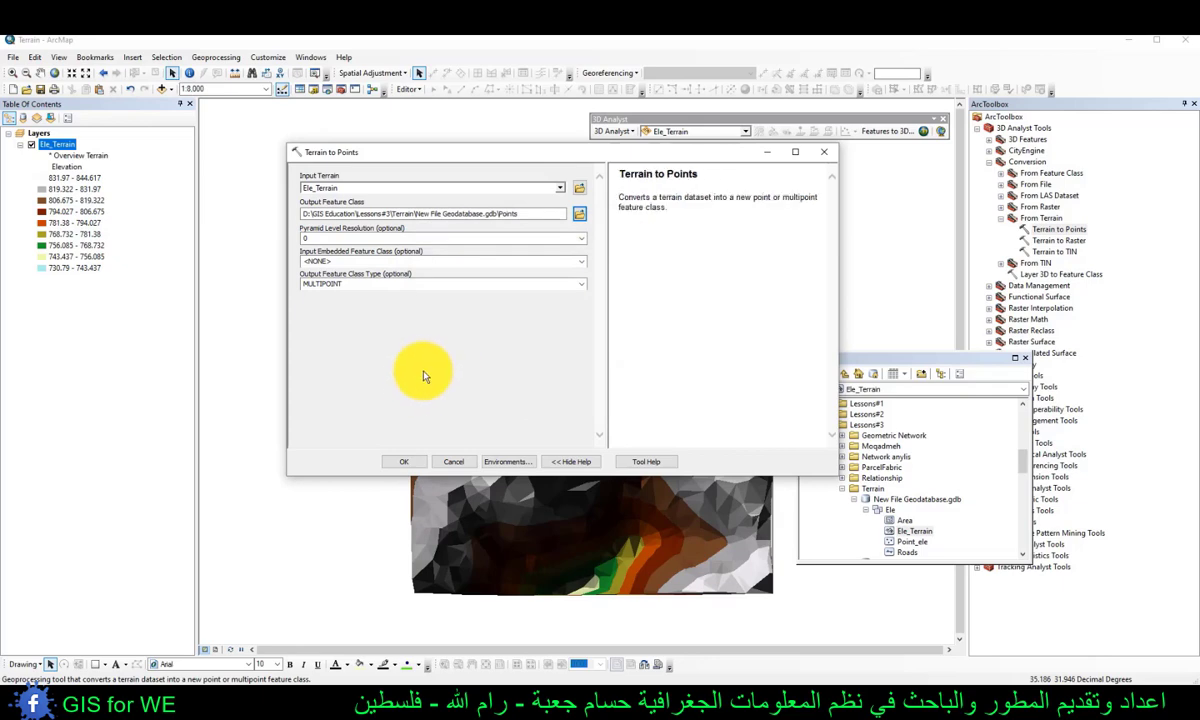
pyautogui.click(403, 461)
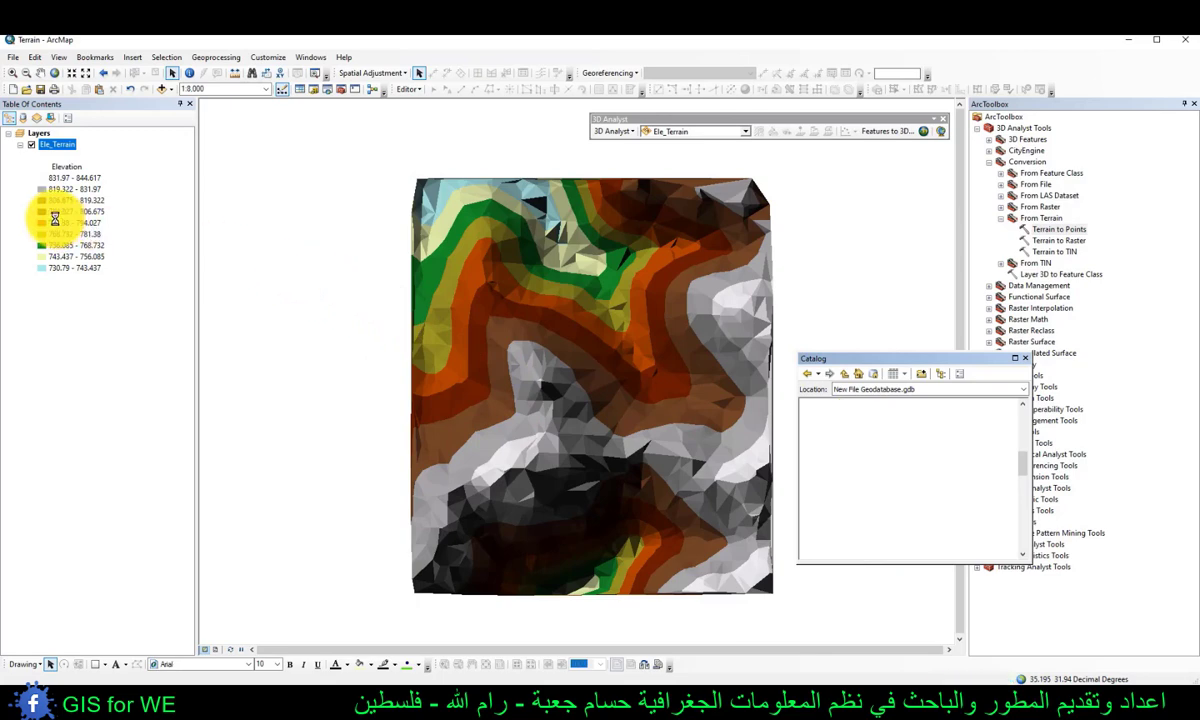
pyautogui.click(31, 167)
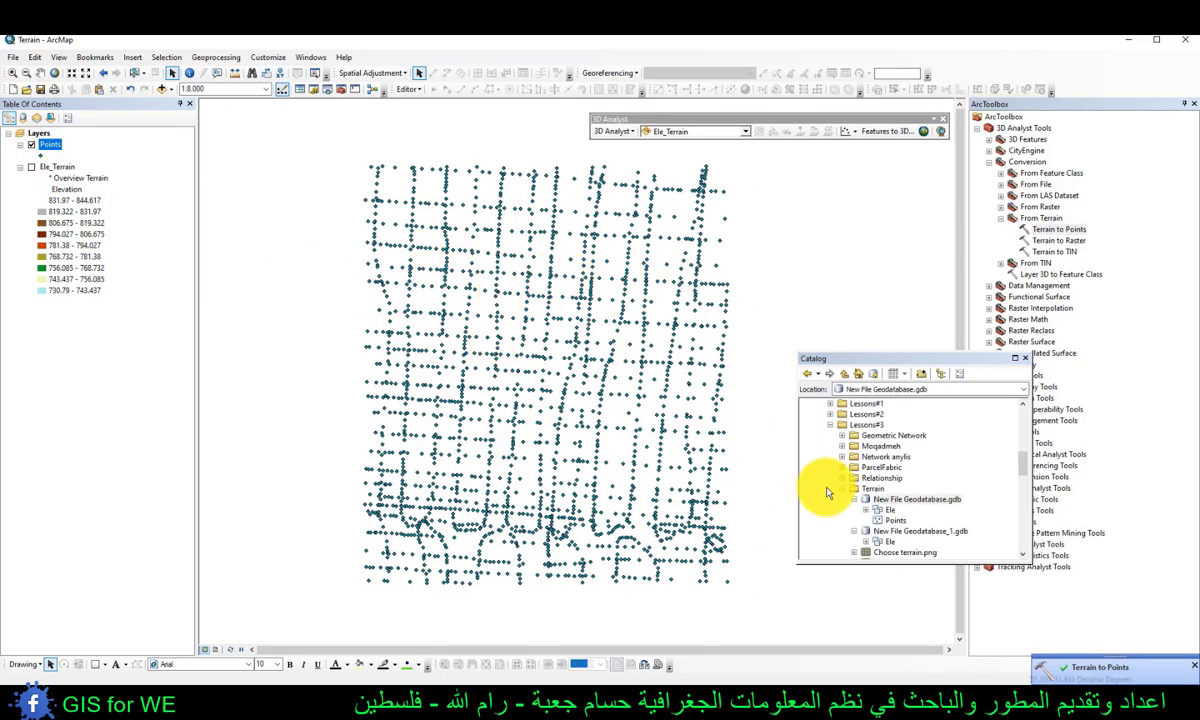
# Step: Add Point_ele from the Ele feature dataset to compare it with the Points layer, and remove it from the map
pyautogui.click(866, 511)
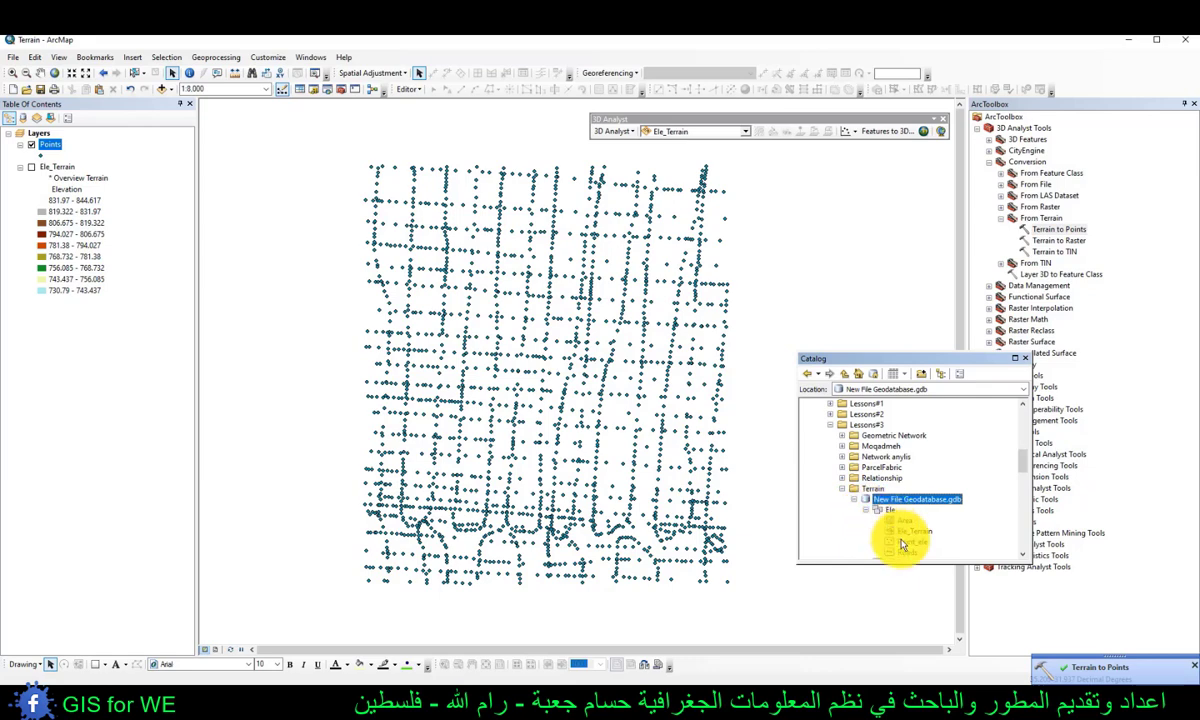
pyautogui.moveTo(905, 547); pyautogui.dragTo(73, 343)
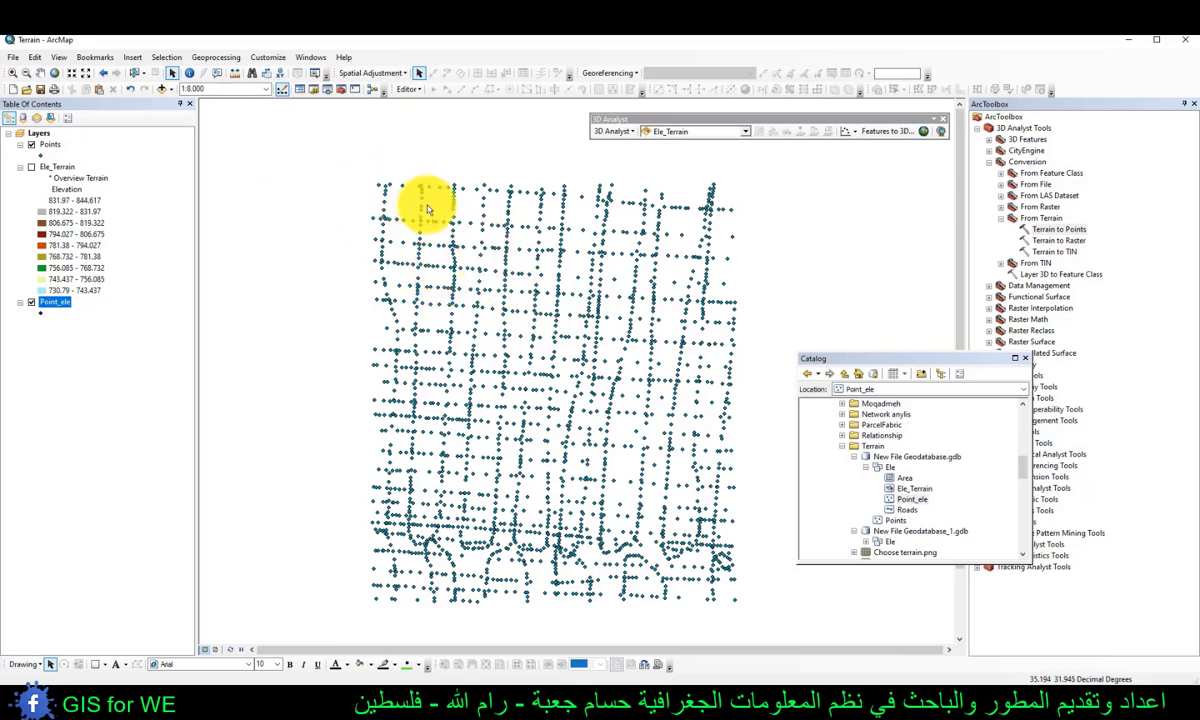
pyautogui.rightClick(40, 305)
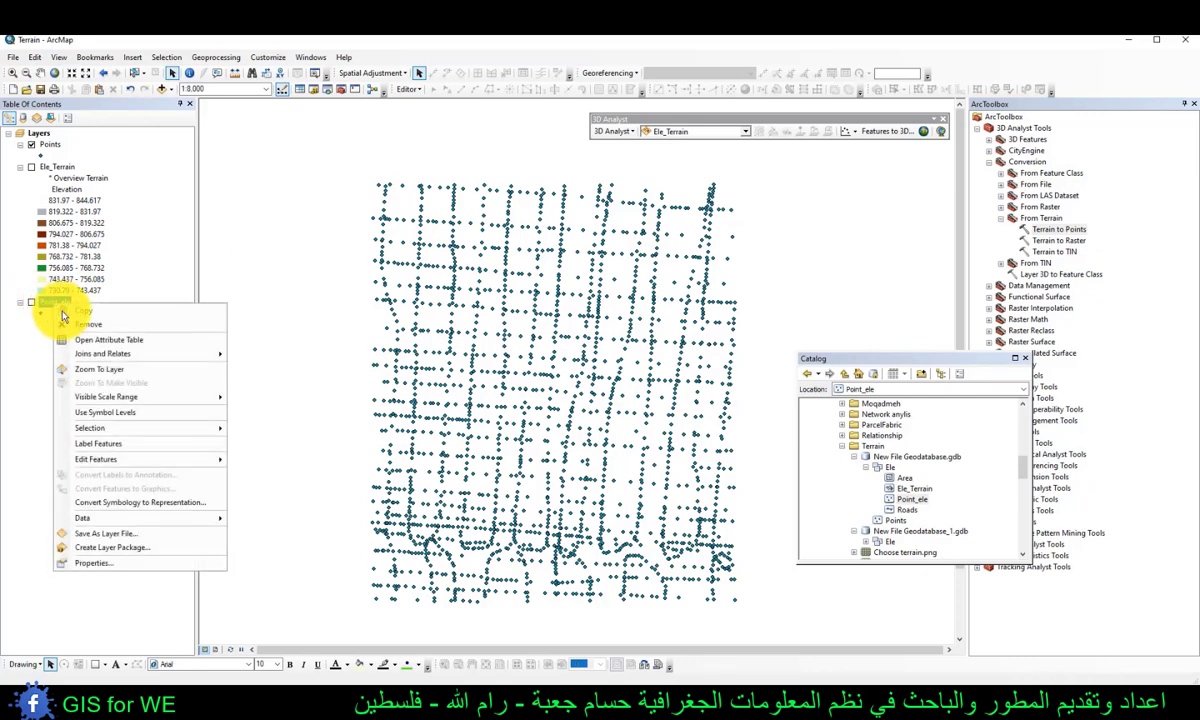
pyautogui.click(70, 320)
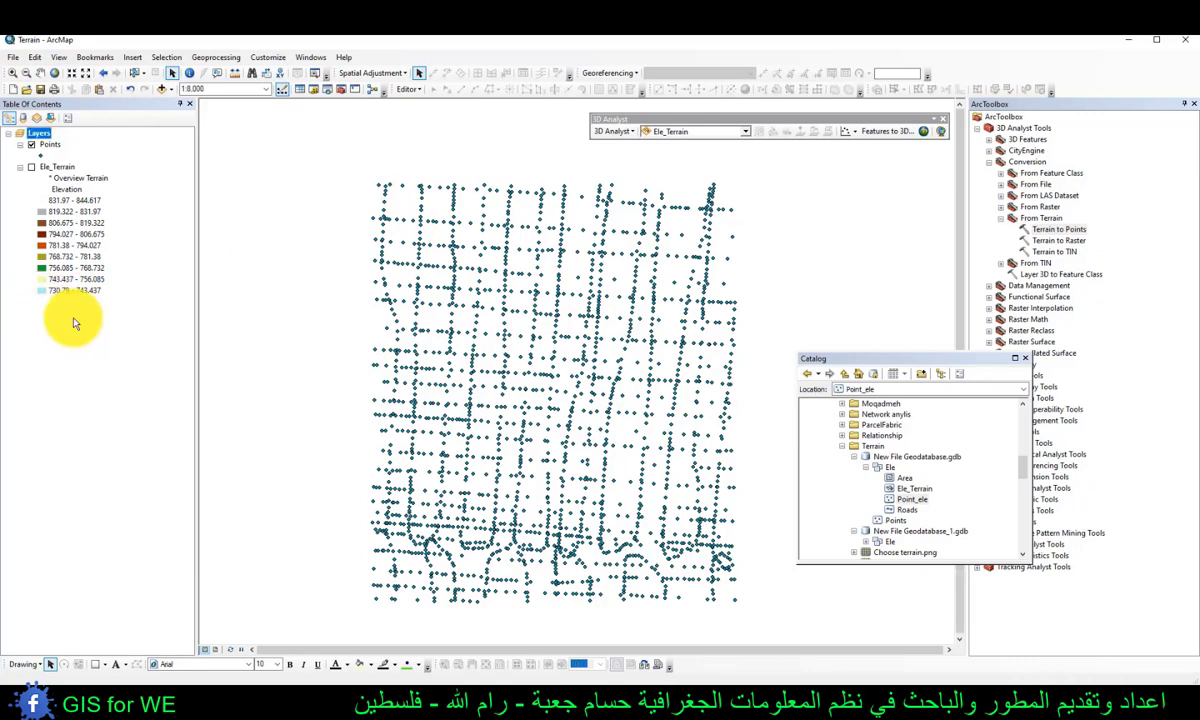
# Step: Open the Terrain to Raster tool with Ele_Terrain as input and an output named Raster in New File Geodatabase.gdb
pyautogui.doubleClick(1052, 243)
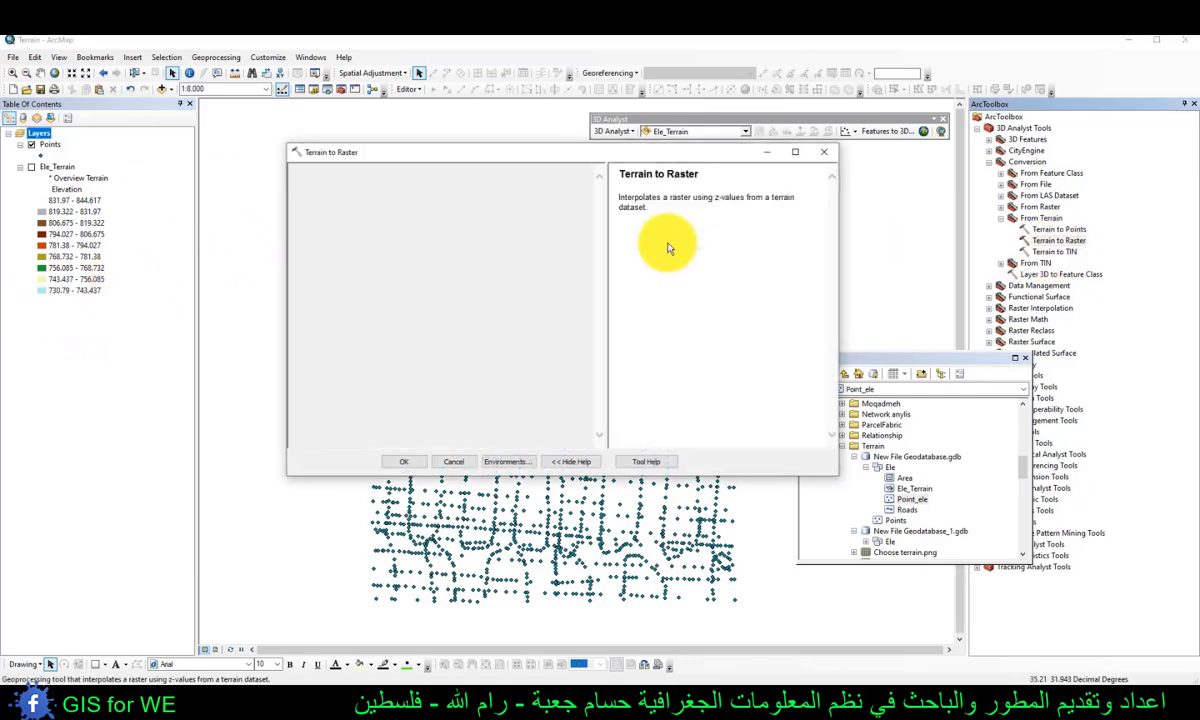
pyautogui.moveTo(57, 166); pyautogui.dragTo(340, 190)
pyautogui.click(578, 215)
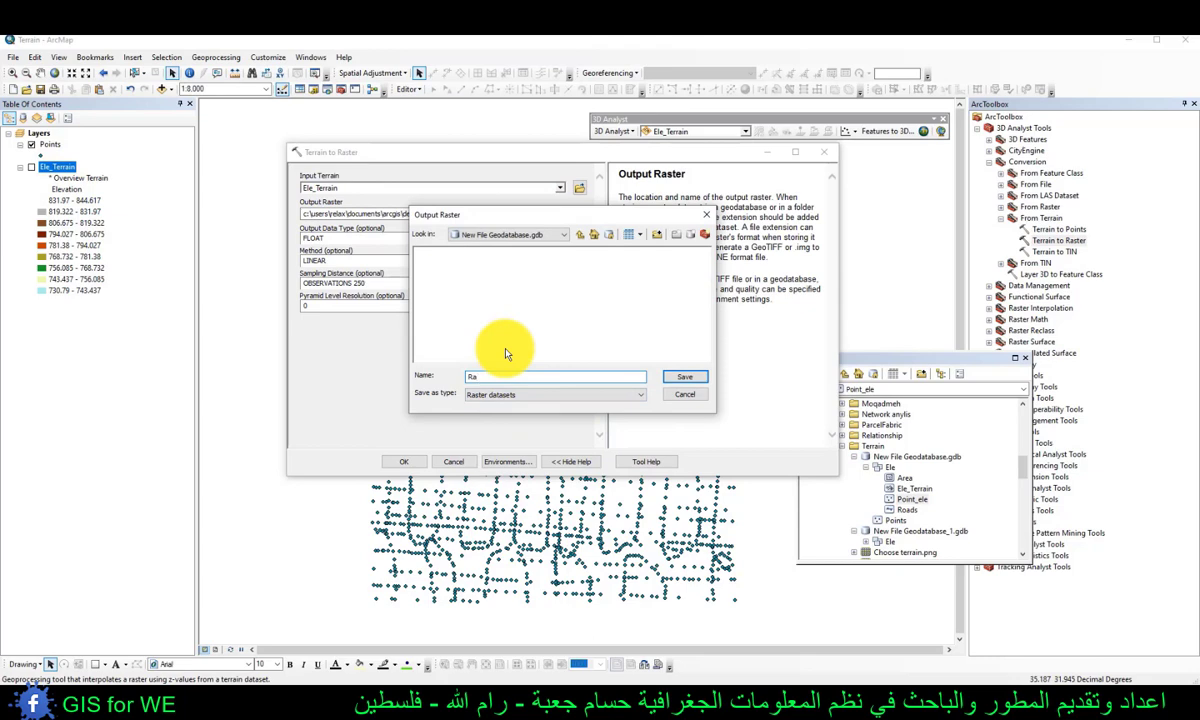
pyautogui.write('Raster')
pyautogui.click(685, 376)
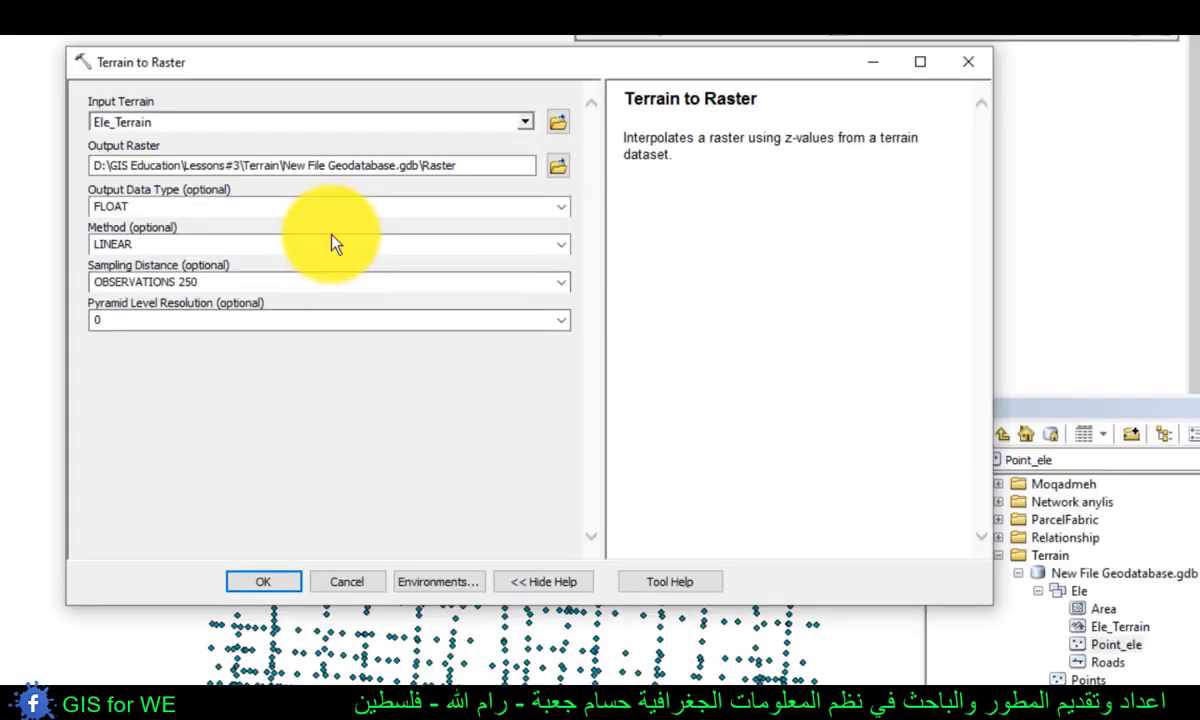
# Step: Set the raster conversion's sampling distance to CELLSIZE 5.656884
pyautogui.click(311, 284)
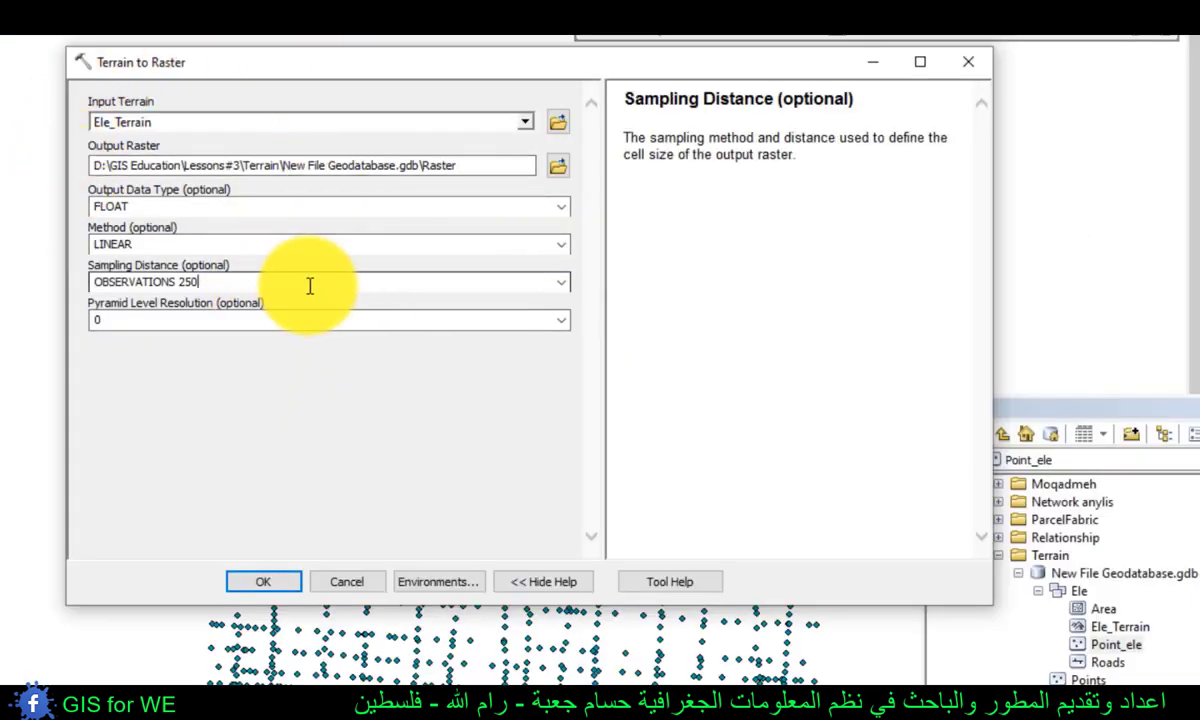
pyautogui.click(561, 284)
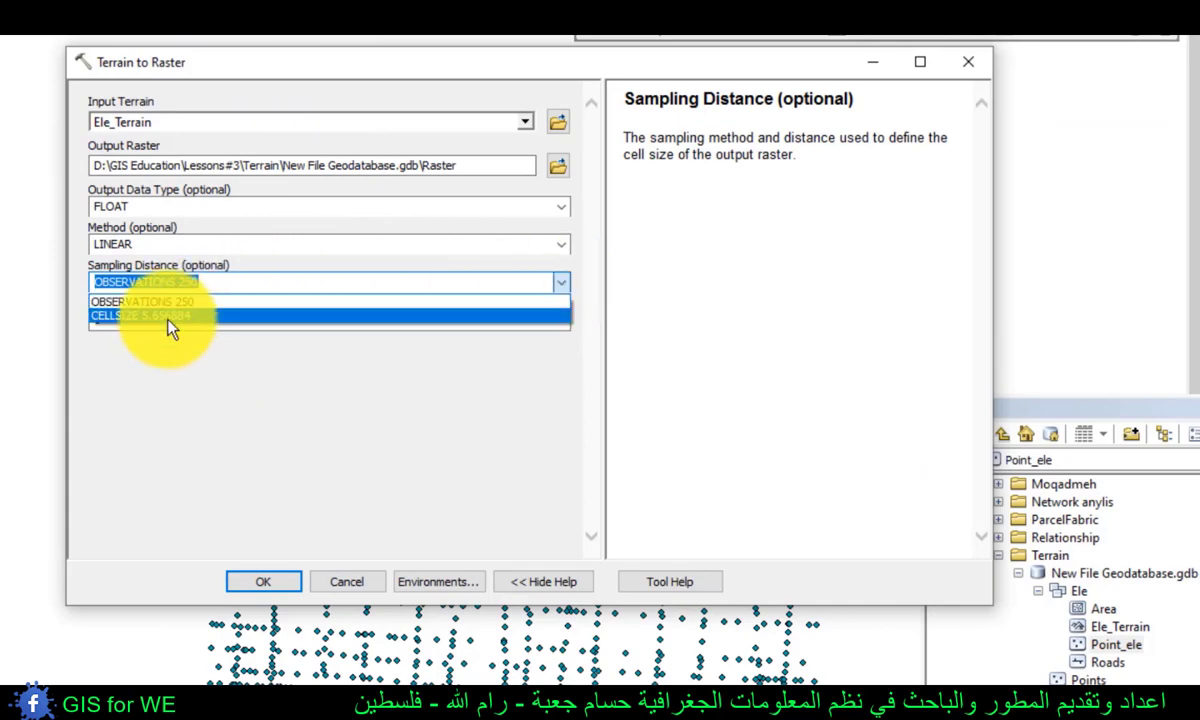
pyautogui.click(166, 318)
pyautogui.click(246, 410)
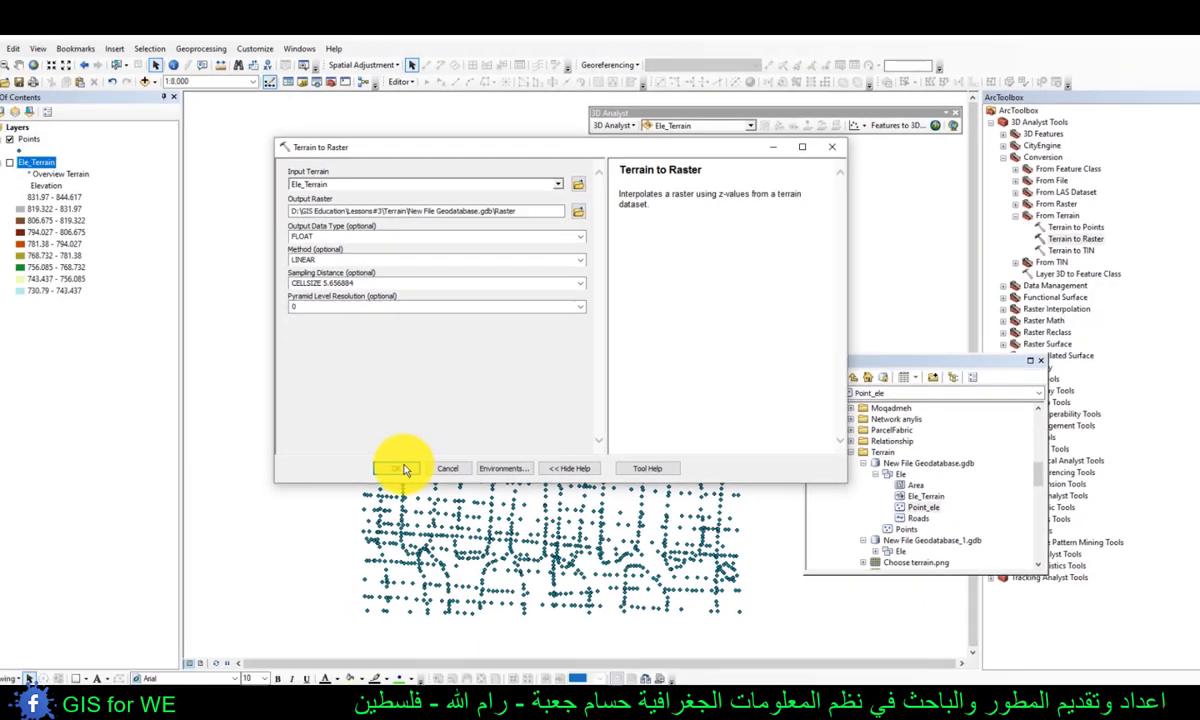
# Step: Run the Terrain to Raster conversion and hide the Points layer to view the raster
pyautogui.click(263, 581)
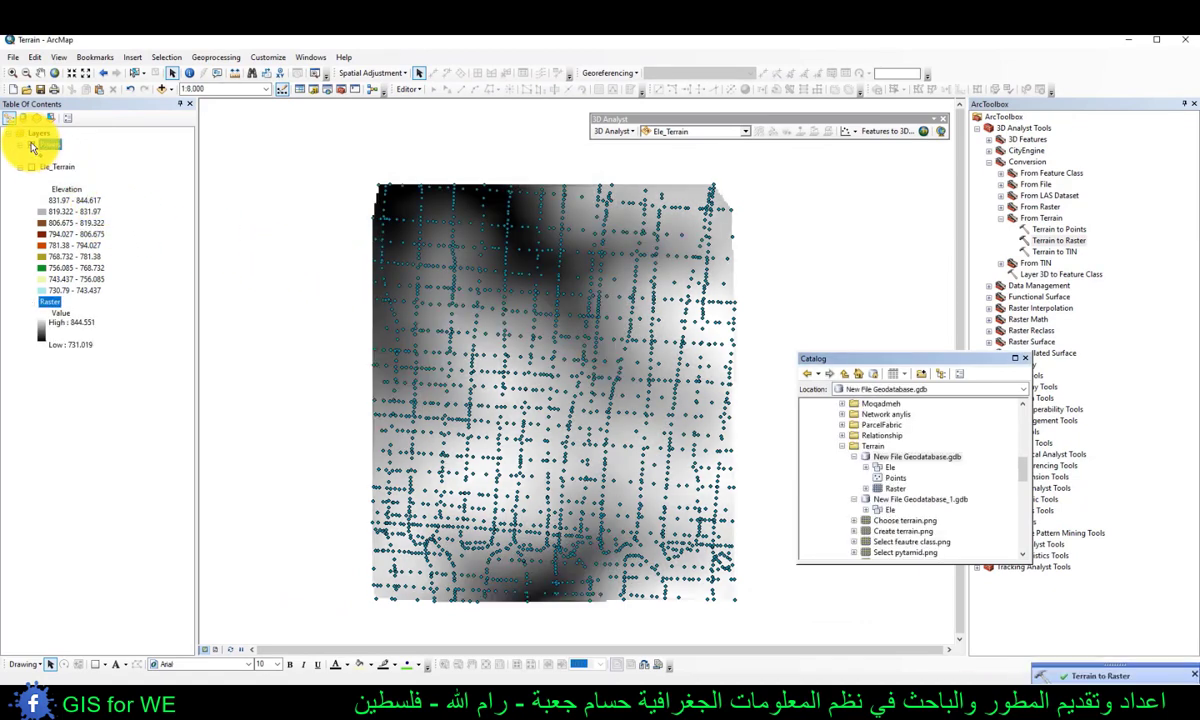
pyautogui.click(31, 145)
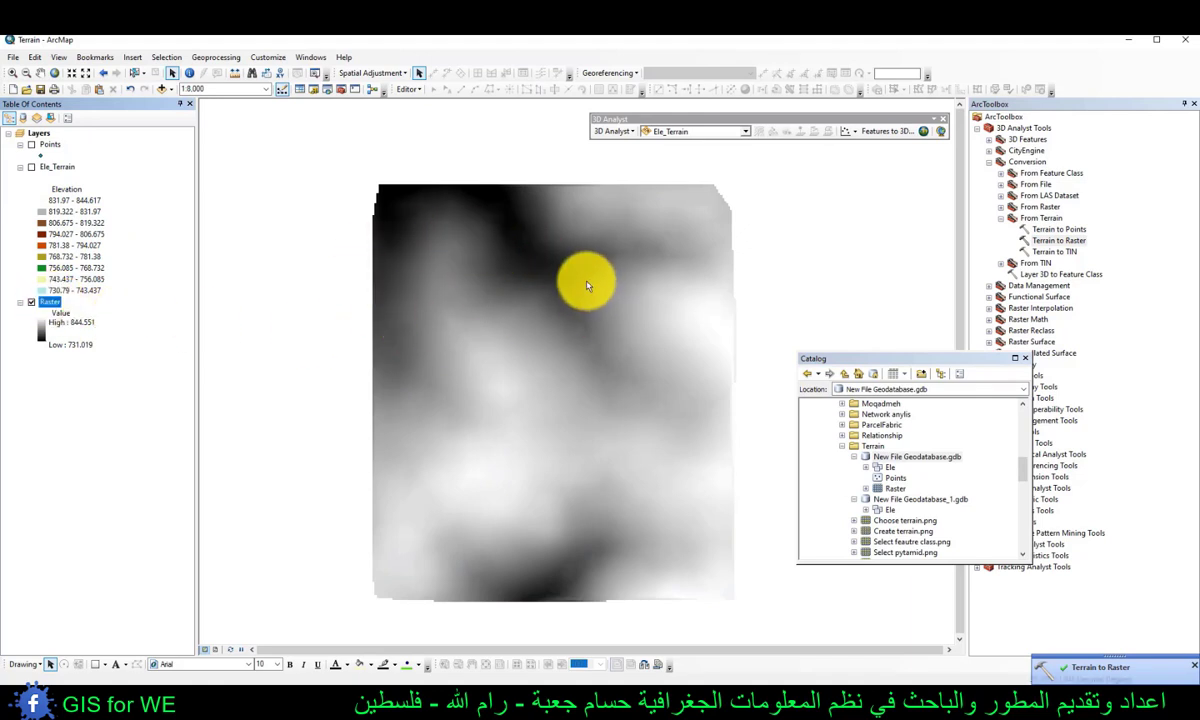
# Step: Convert Ele_Terrain to a TIN named A in the Terrain folder with the Terrain to TIN tool
pyautogui.click(1054, 251)
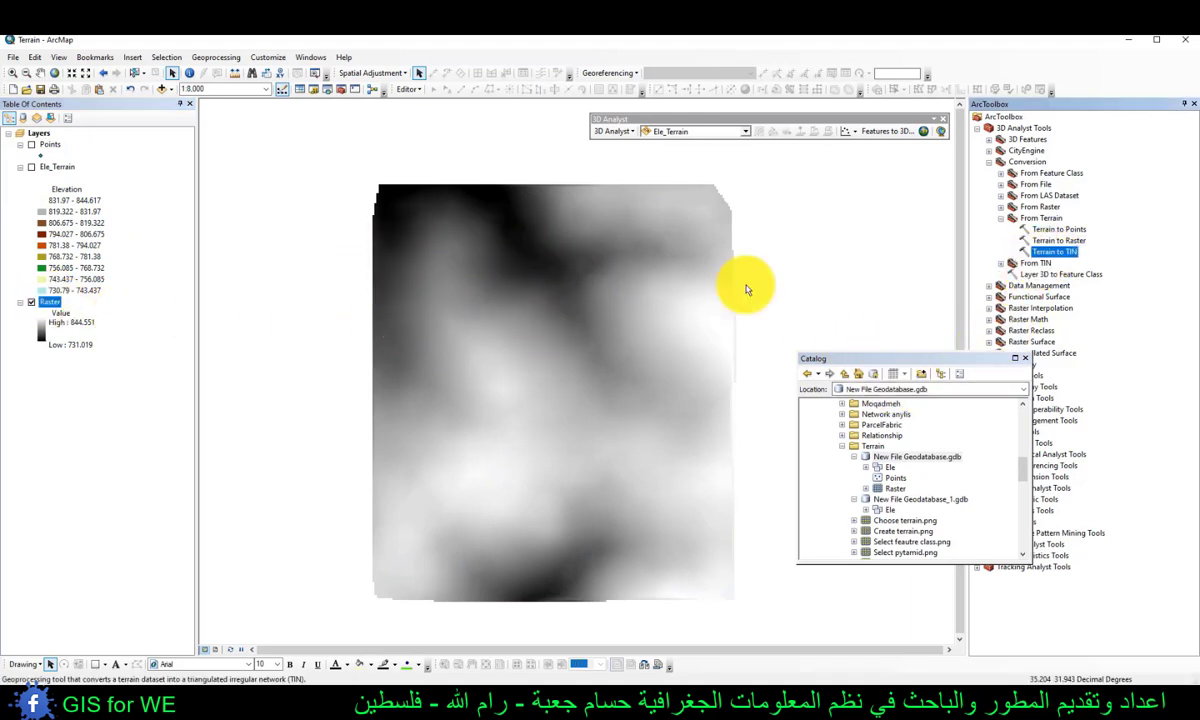
pyautogui.doubleClick(1047, 254)
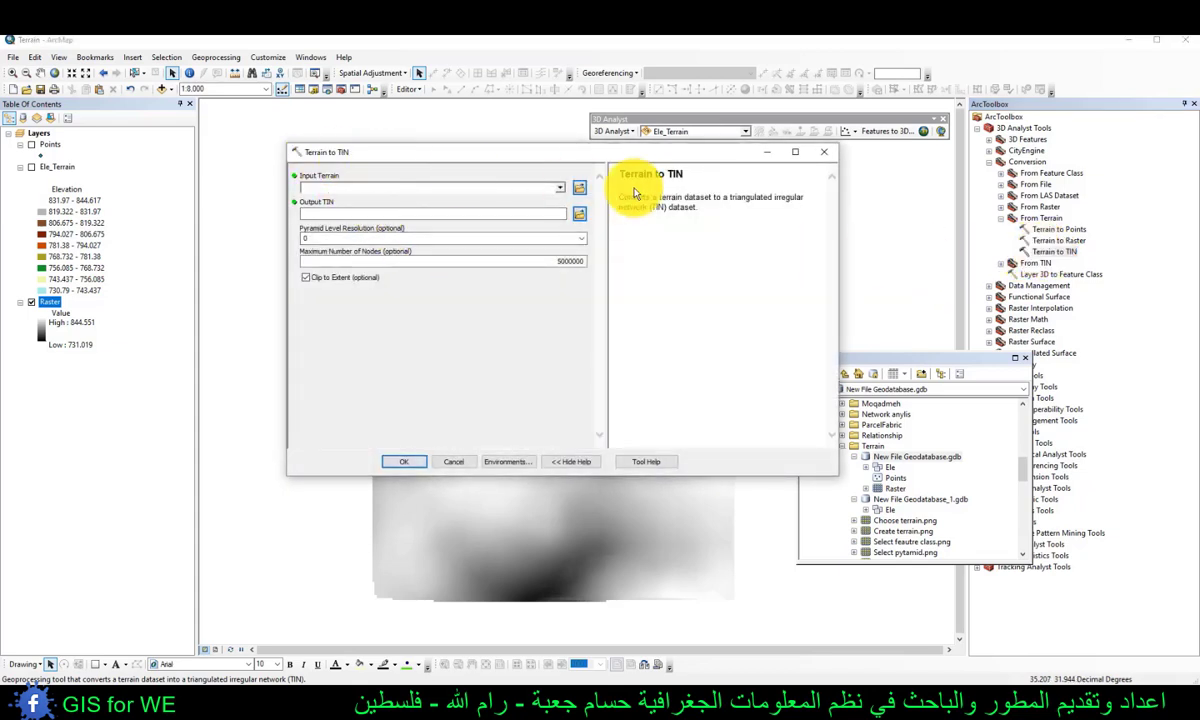
pyautogui.moveTo(57, 167); pyautogui.dragTo(338, 190)
pyautogui.click(579, 214)
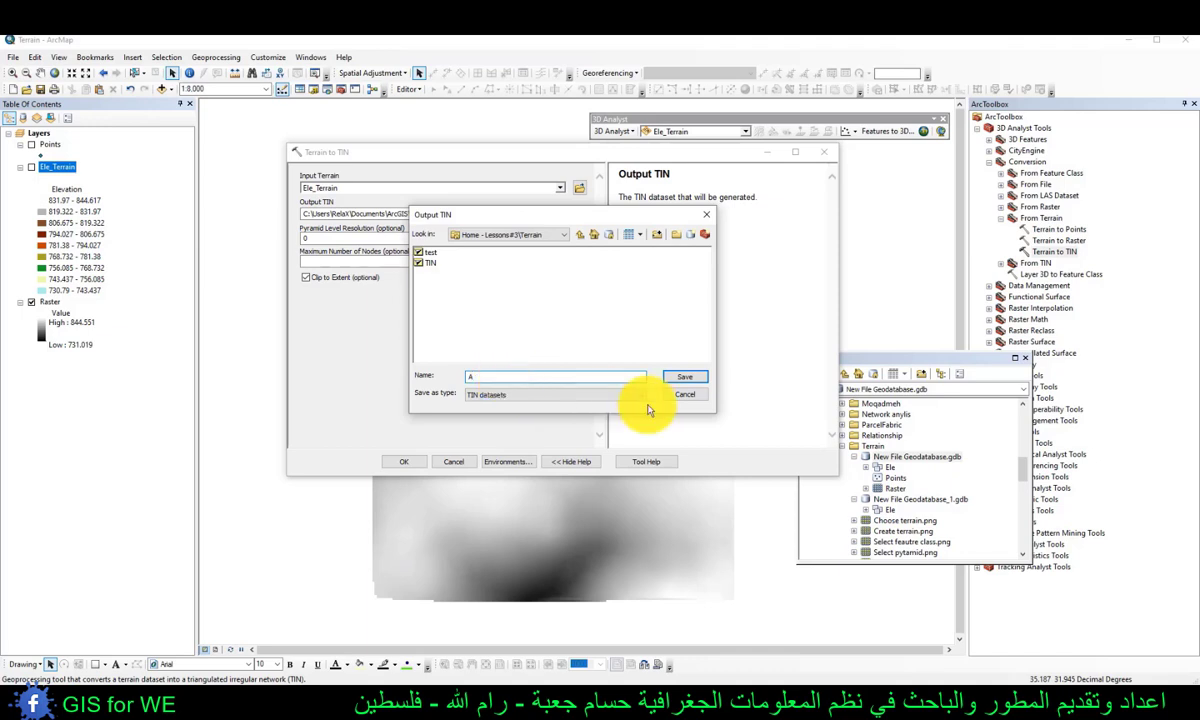
pyautogui.click(684, 377)
pyautogui.click(408, 463)
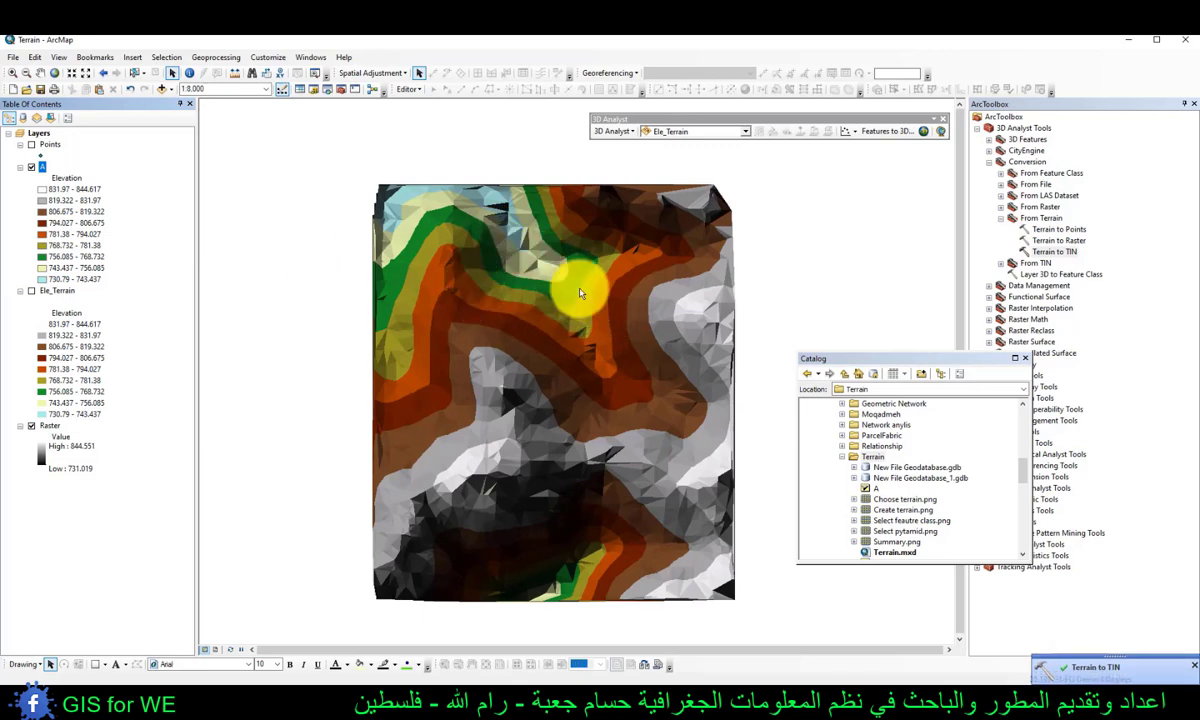
# Step: Open the Contour tool from the Raster Surface toolset and use the Raster layer as its input raster
pyautogui.click(1000, 218)
pyautogui.click(1045, 195)
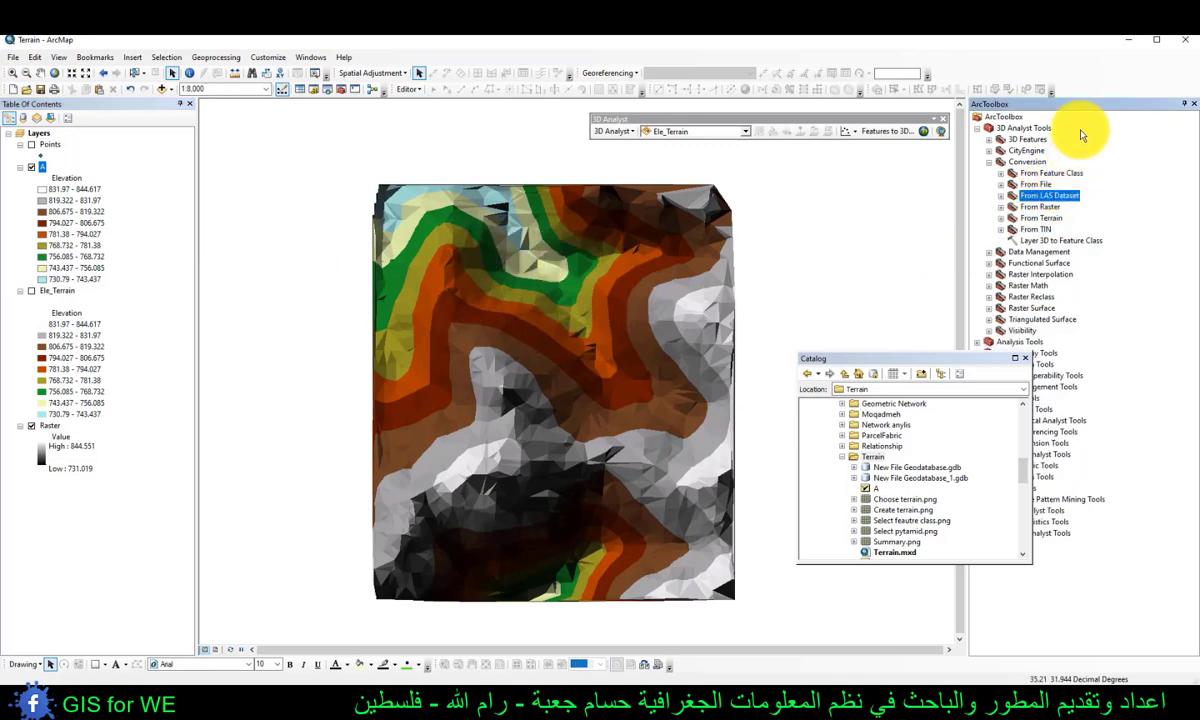
pyautogui.click(1020, 129)
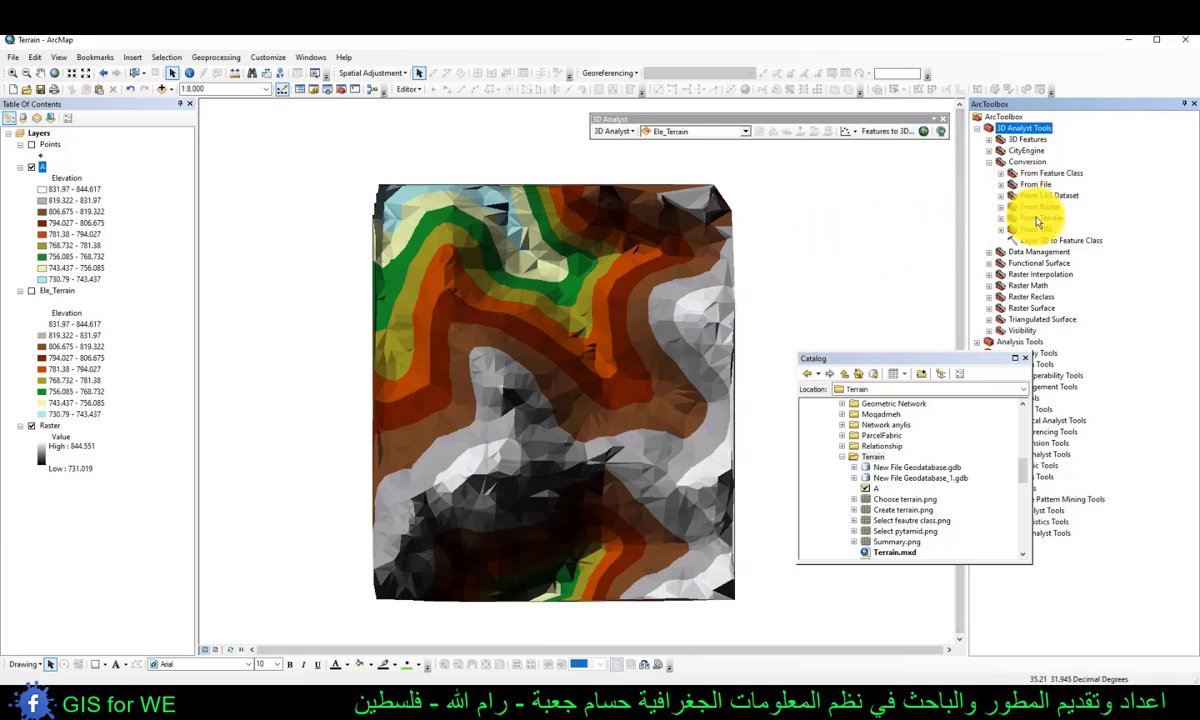
pyautogui.doubleClick(1026, 309)
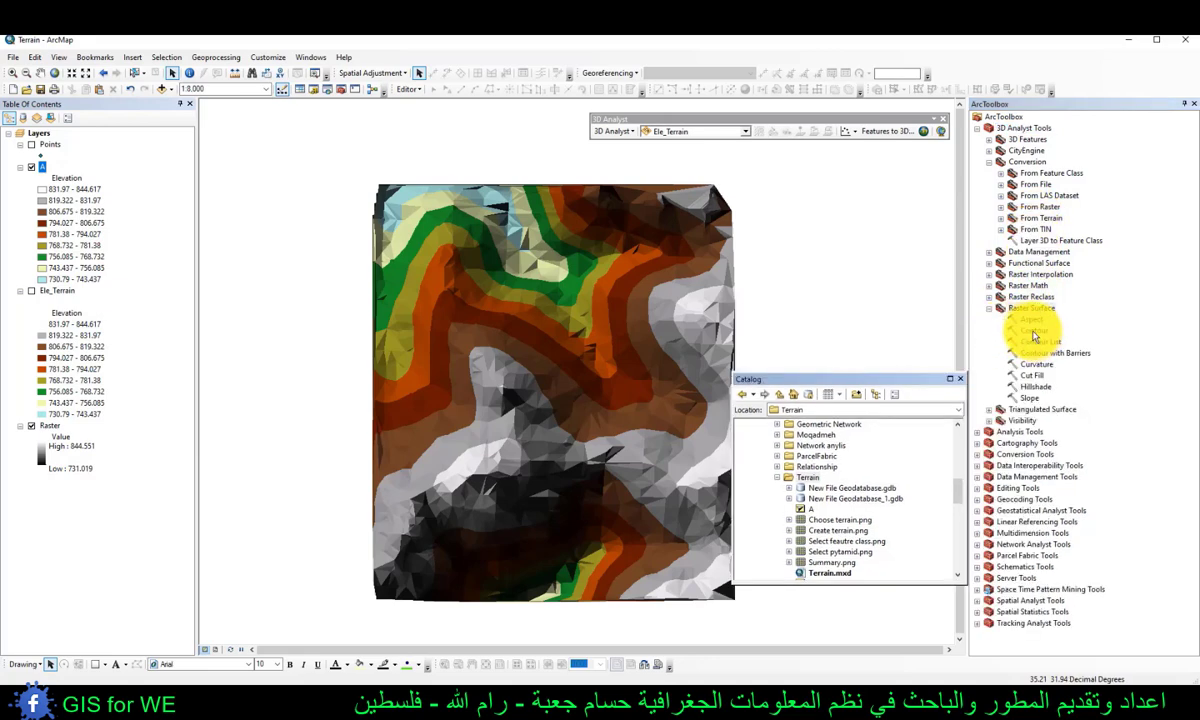
pyautogui.doubleClick(1033, 332)
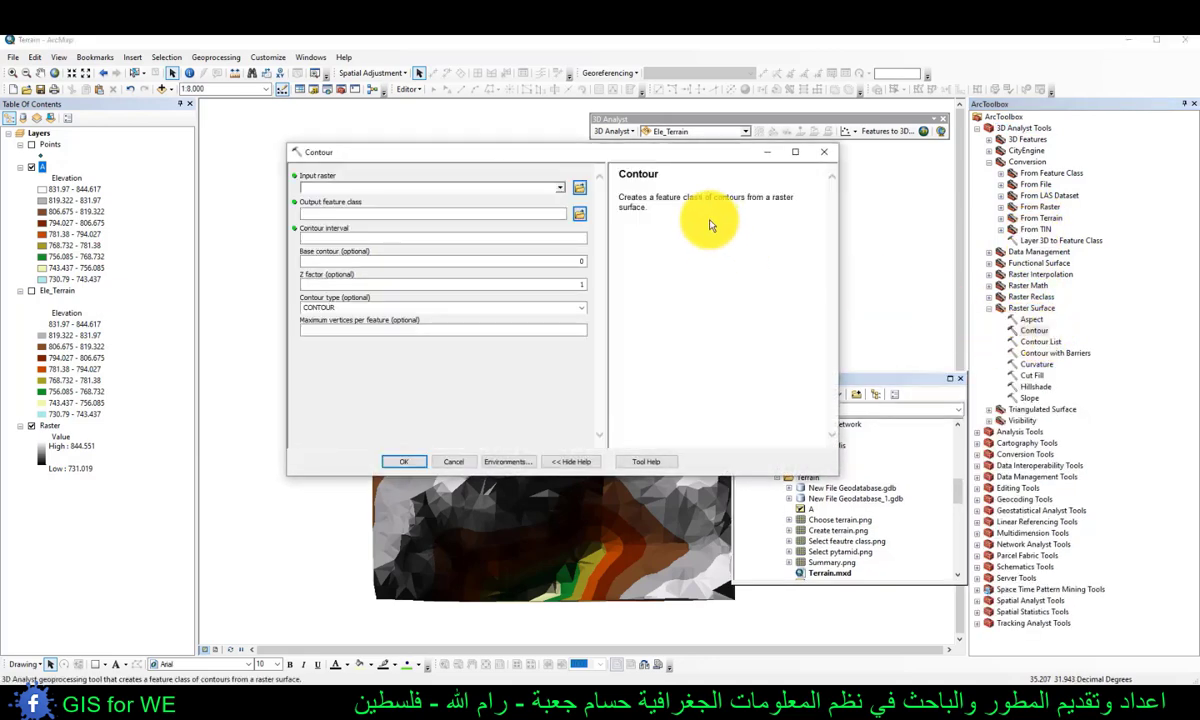
pyautogui.click(57, 290)
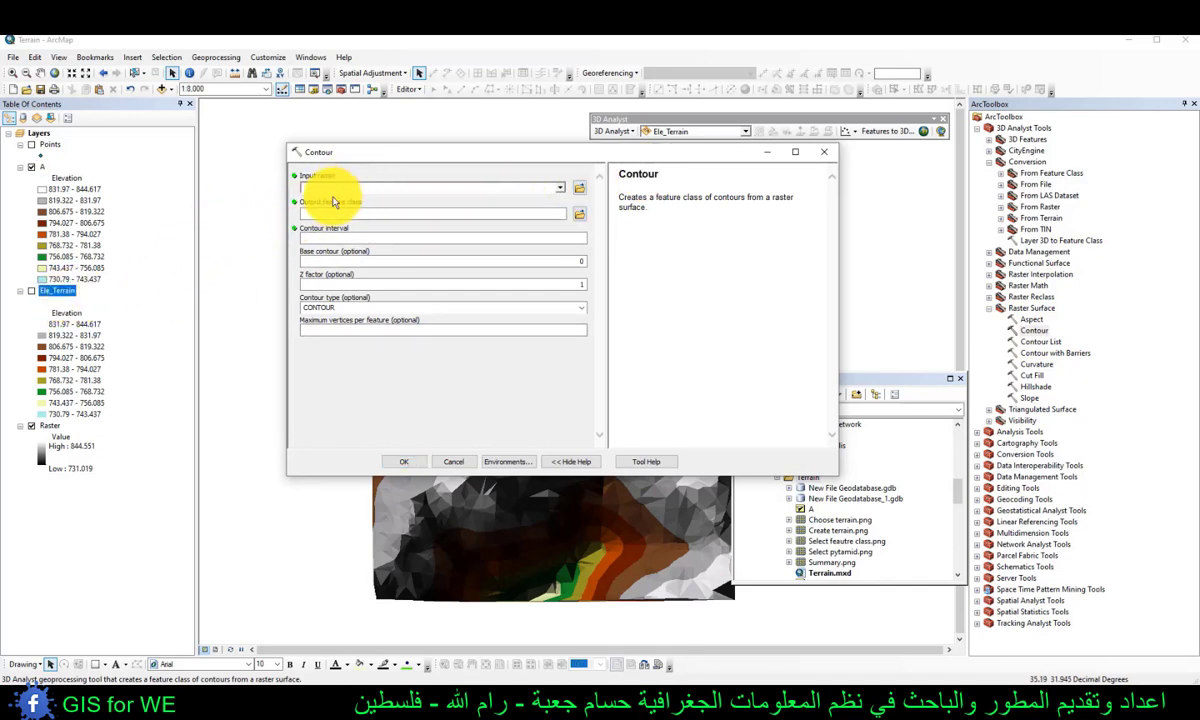
pyautogui.moveTo(55, 290); pyautogui.dragTo(57, 420)
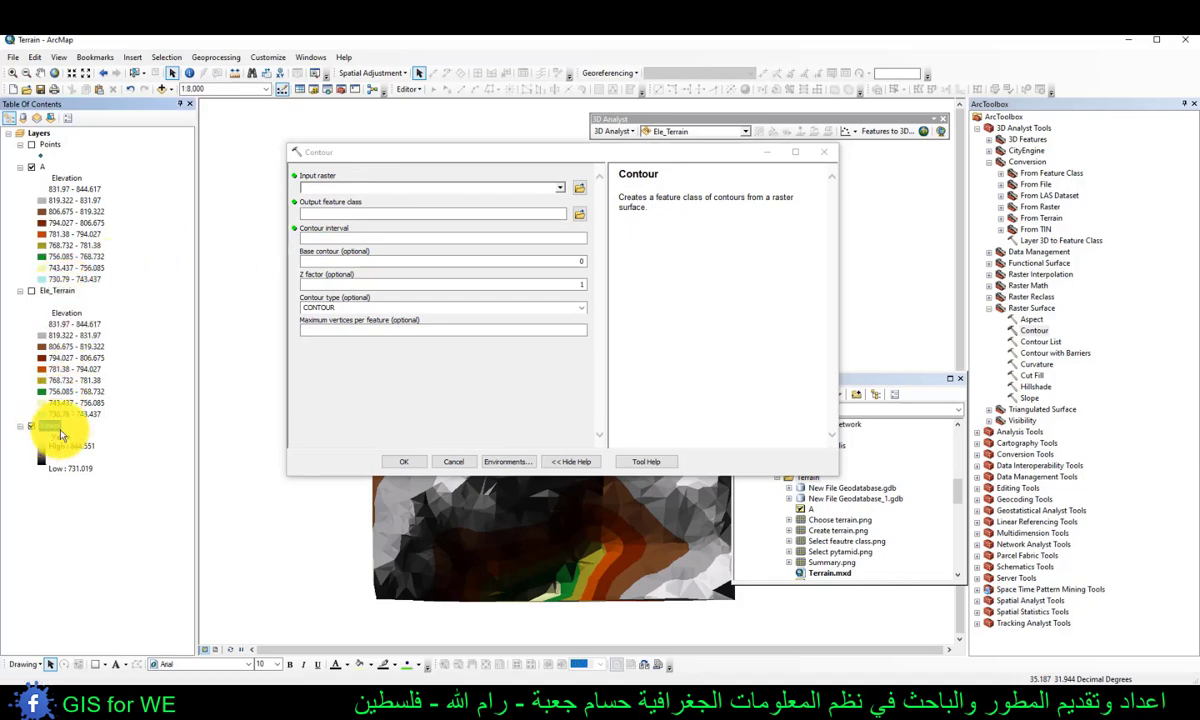
pyautogui.moveTo(53, 428); pyautogui.dragTo(313, 193)
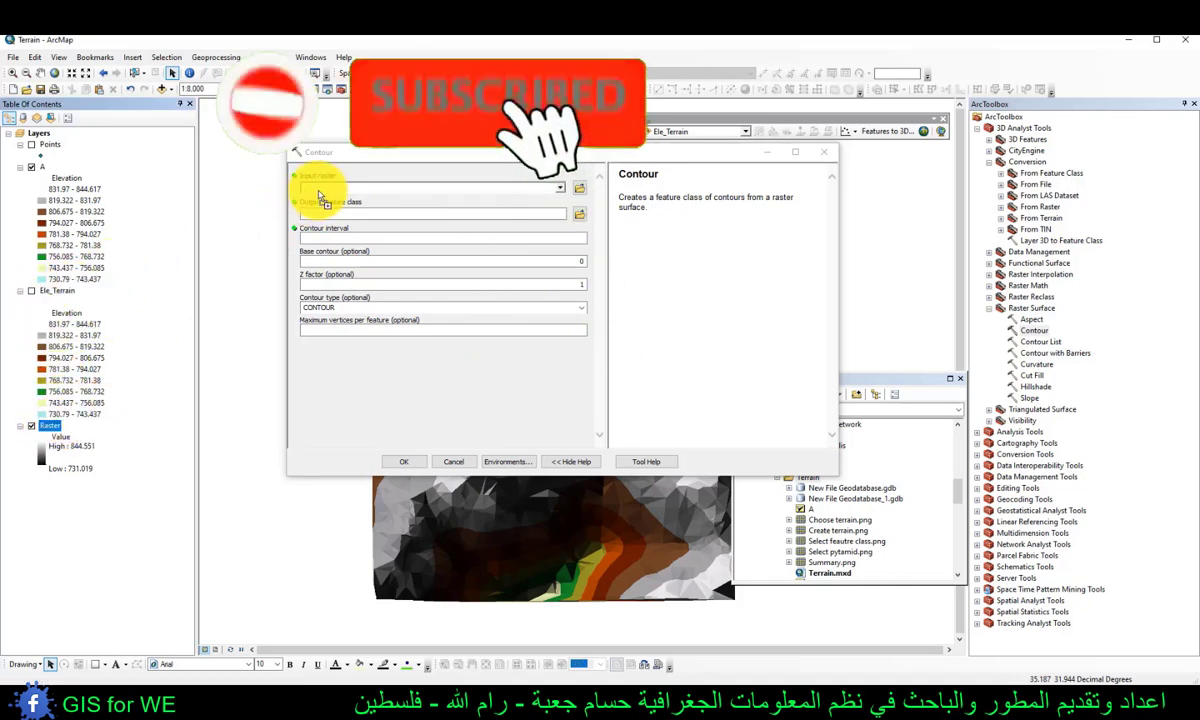
# Step: Set the contour interval to 20
pyautogui.click(442, 238)
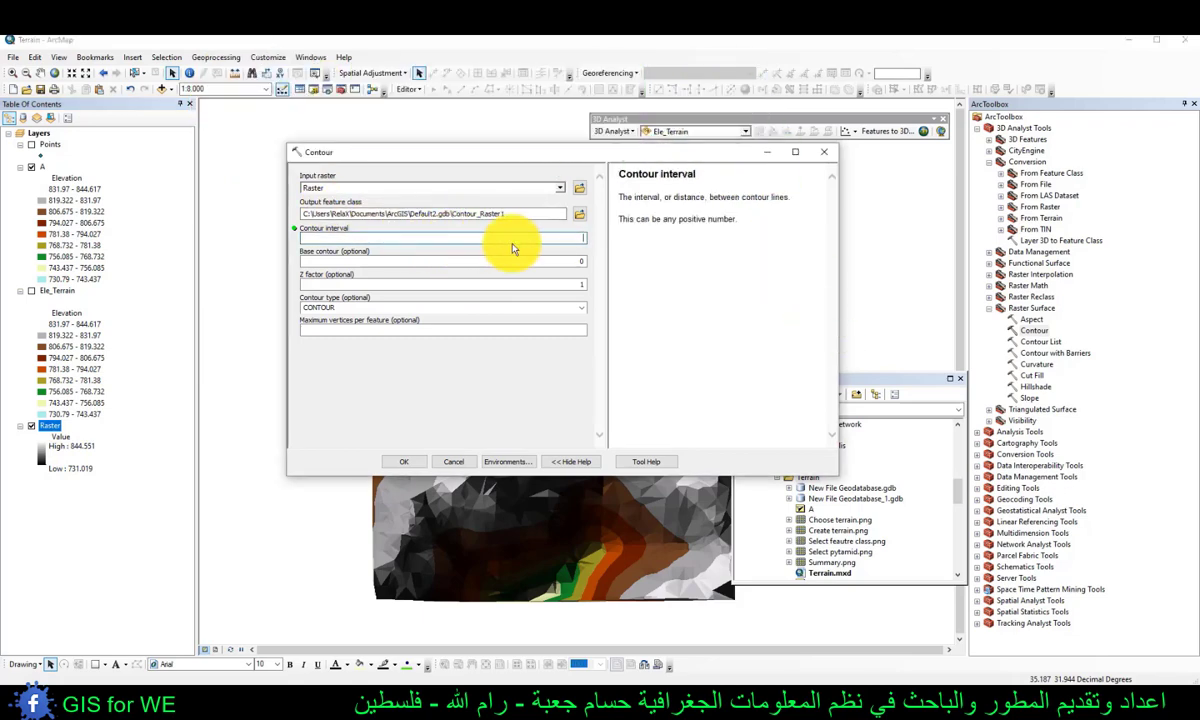
pyautogui.write('20')
pyautogui.click(466, 390)
# Step: Generate the contours as a feature class named Line in New File Geodatabase.gdb, and hide the A and Raster layers
pyautogui.click(490, 222)
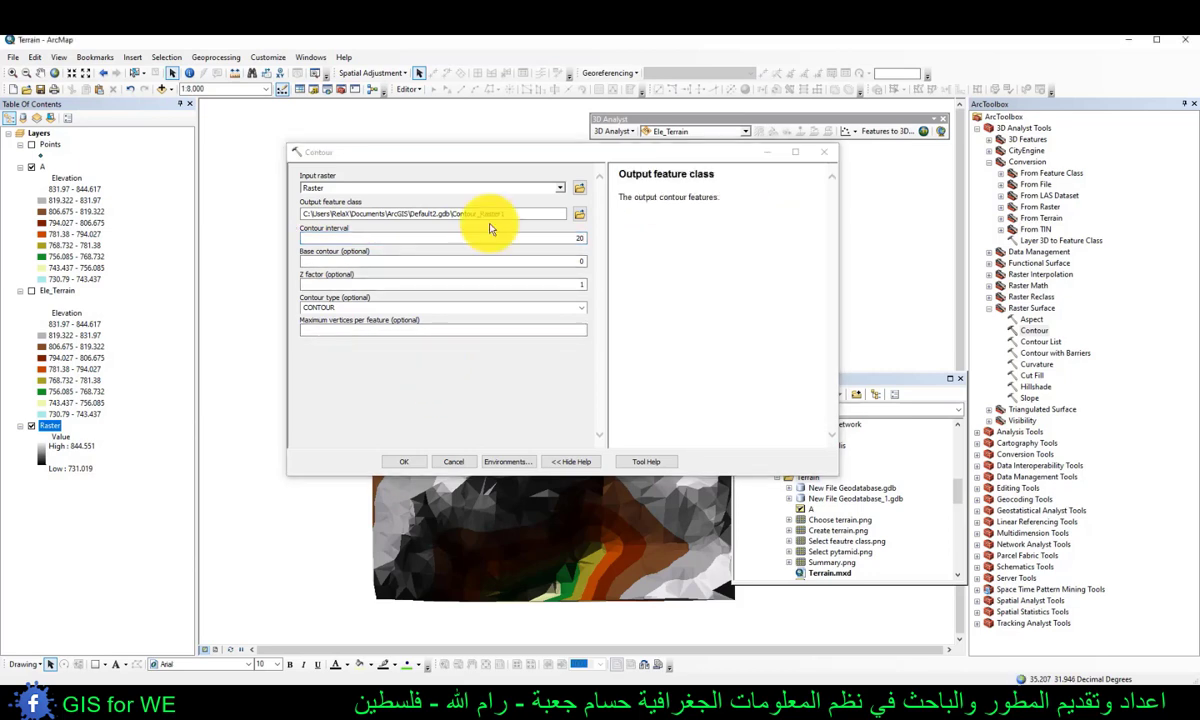
pyautogui.click(580, 215)
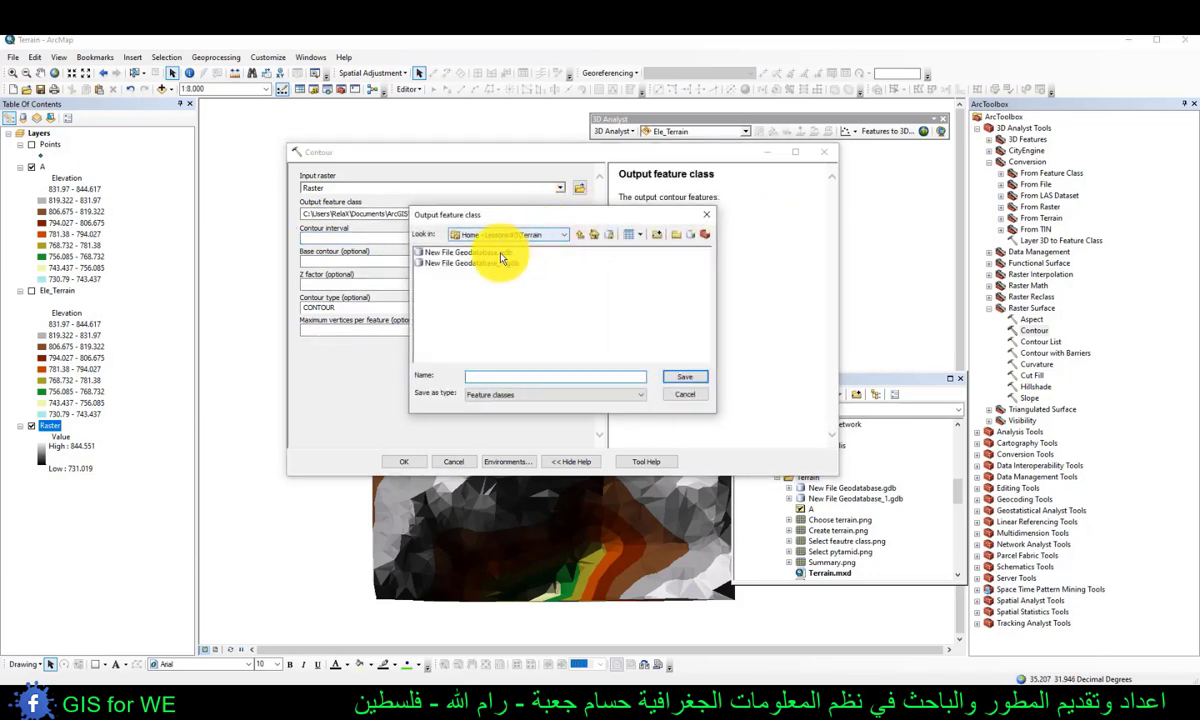
pyautogui.doubleClick(502, 257)
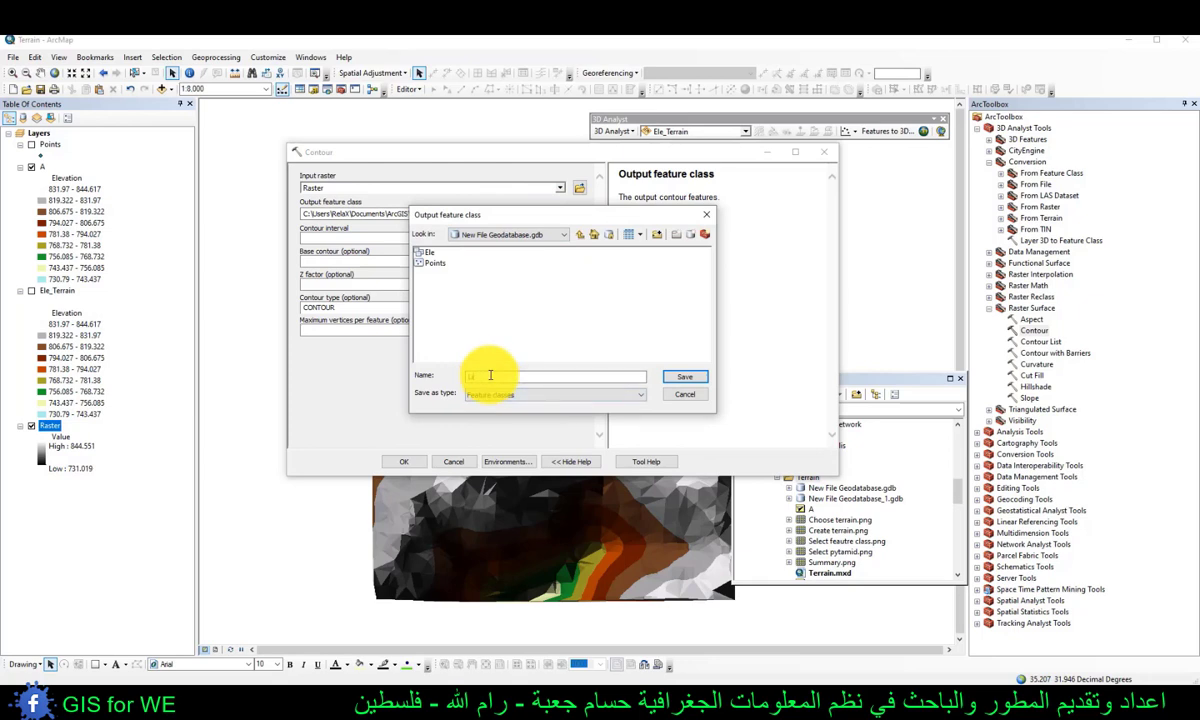
pyautogui.click(490, 375)
pyautogui.write('Line')
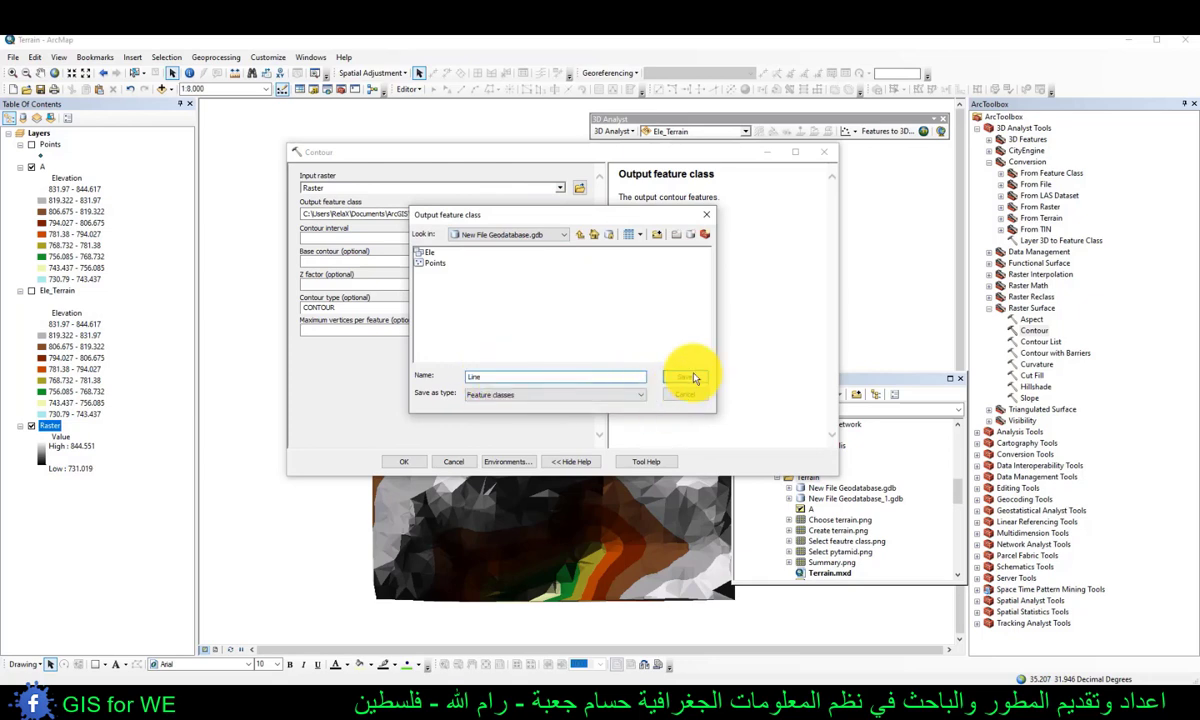
pyautogui.click(684, 377)
pyautogui.click(400, 463)
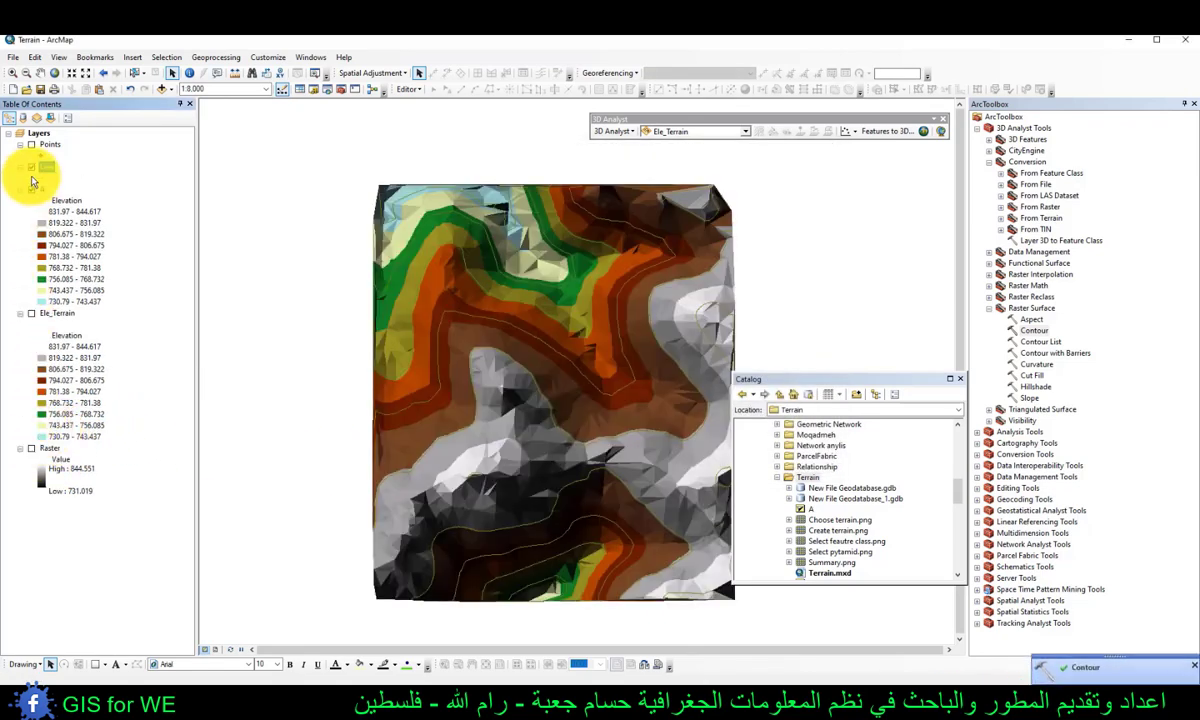
pyautogui.click(31, 190)
pyautogui.scroll(-1, 557, 407)
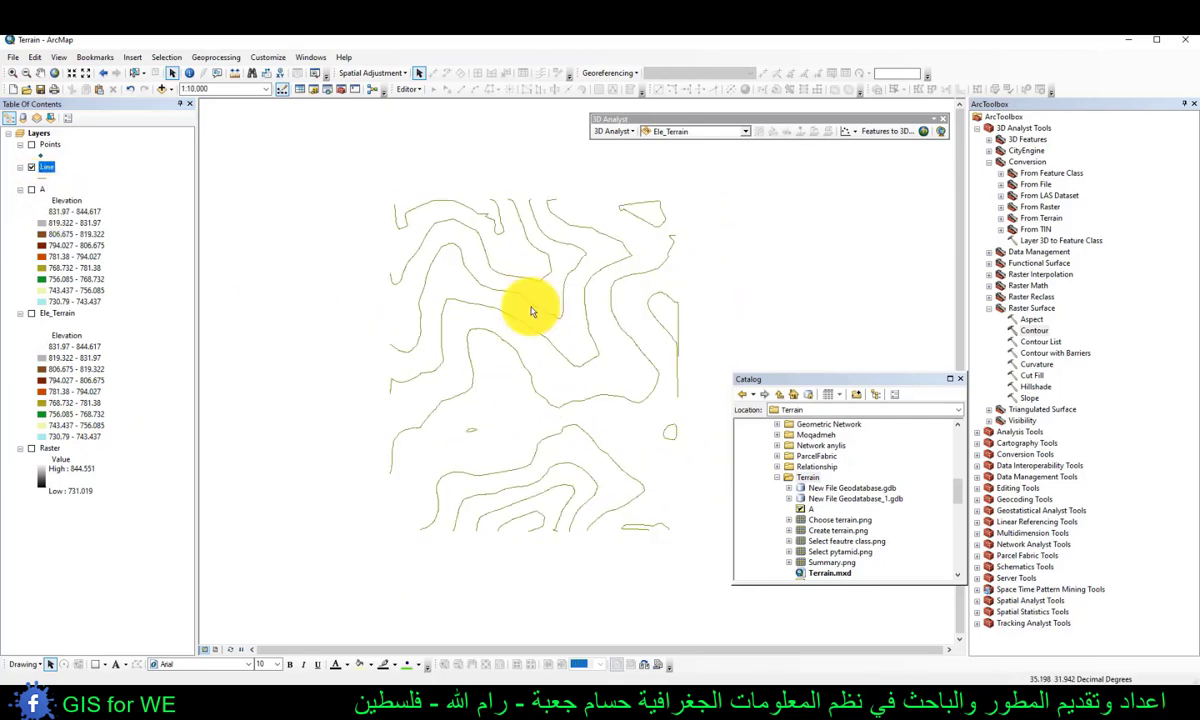
# Step: Close the 3D Analyst toolbar and turn it on again
pyautogui.moveTo(628, 121); pyautogui.dragTo(474, 134)
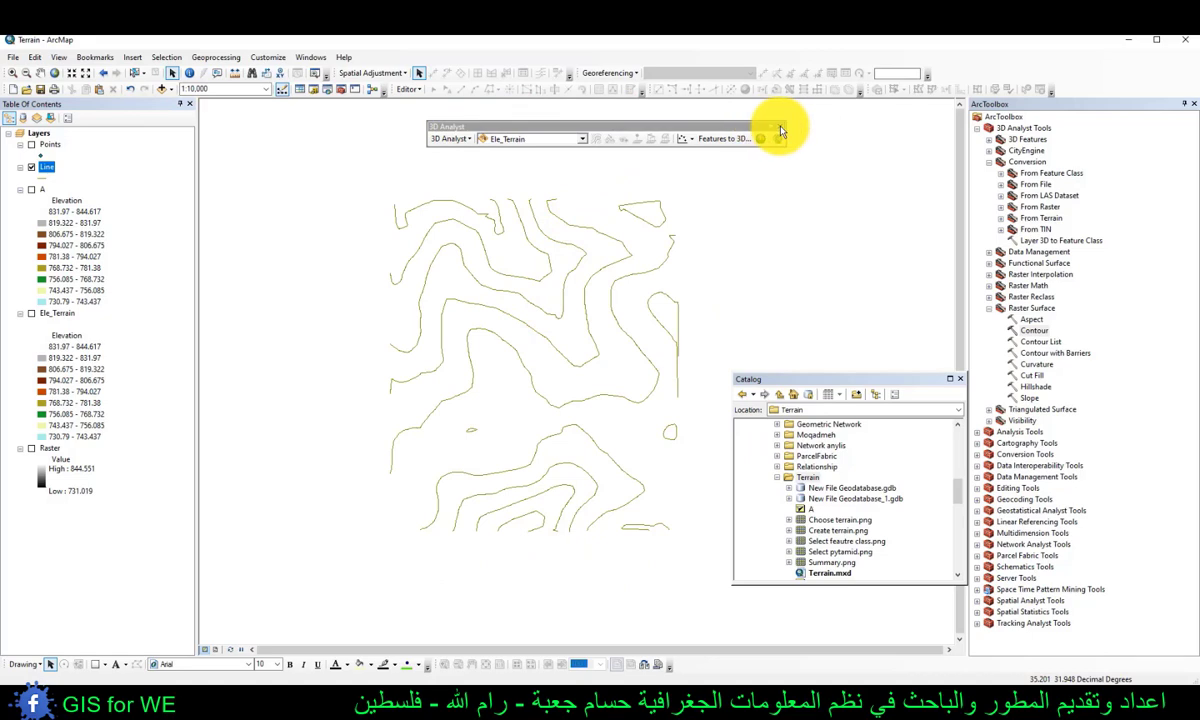
pyautogui.click(783, 131)
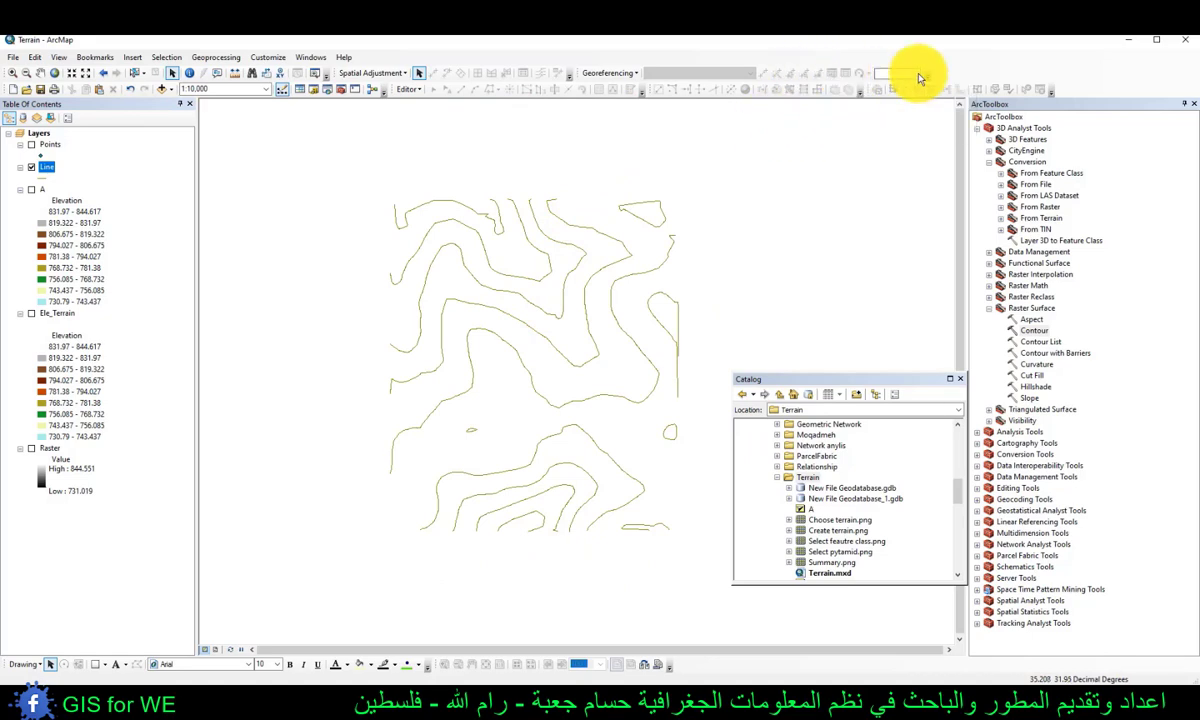
pyautogui.rightClick(958, 78)
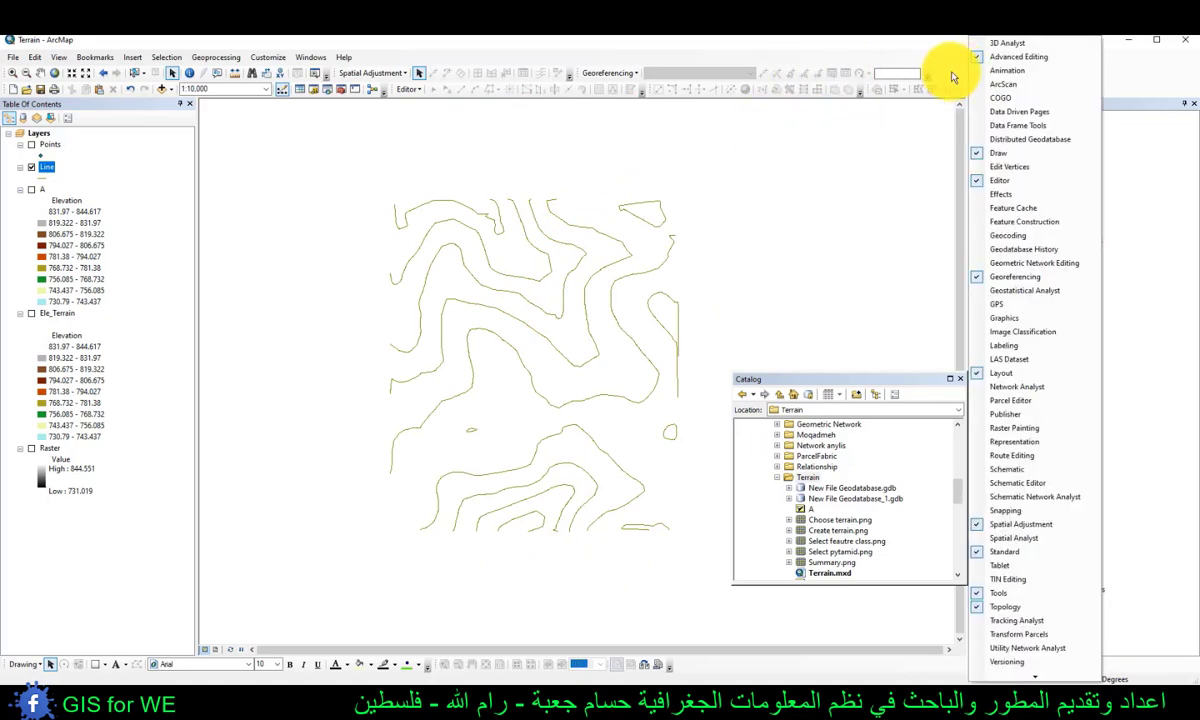
pyautogui.click(1018, 46)
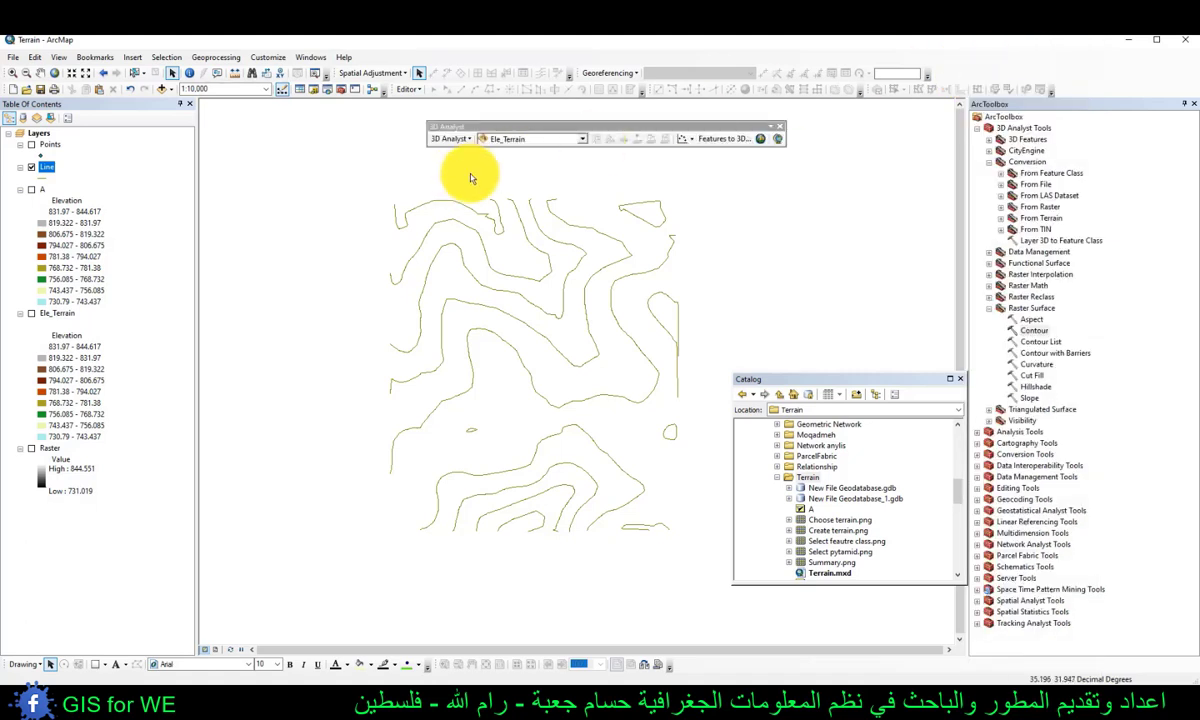
# Step: Make Raster the active 3D Analyst layer, hide the Line layer and show the Raster layer
pyautogui.click(536, 142)
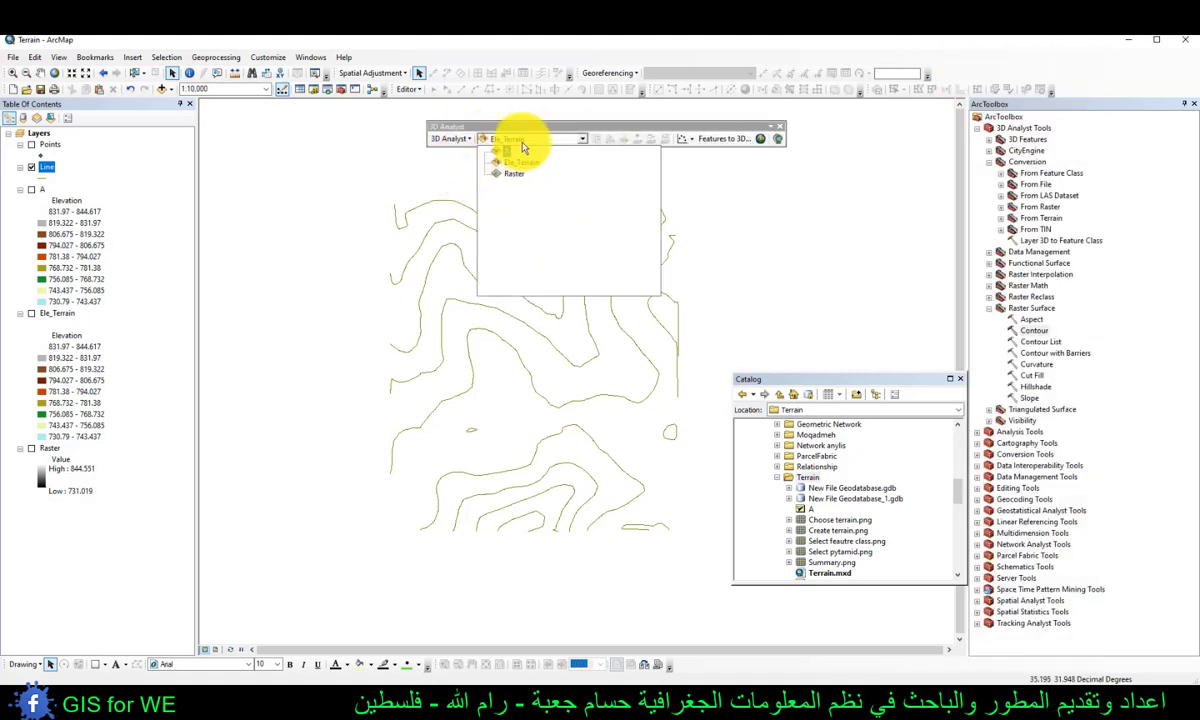
pyautogui.click(512, 175)
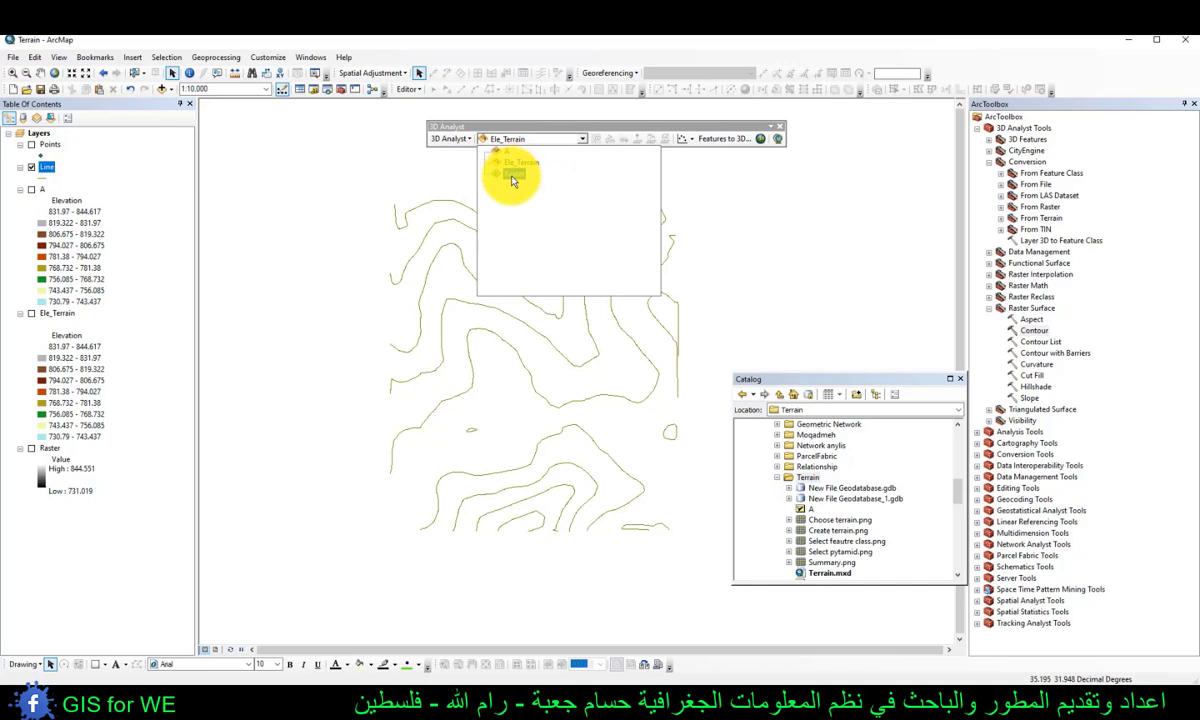
pyautogui.click(31, 167)
pyautogui.click(31, 448)
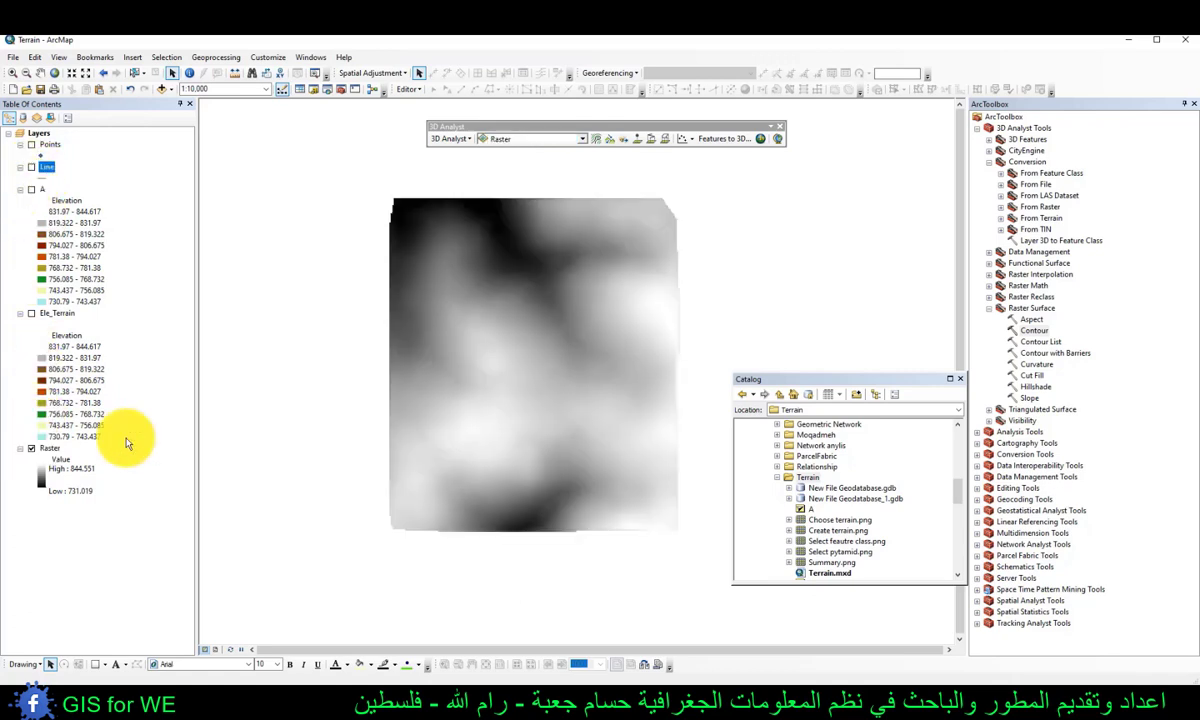
pyautogui.moveTo(562, 127); pyautogui.dragTo(556, 135)
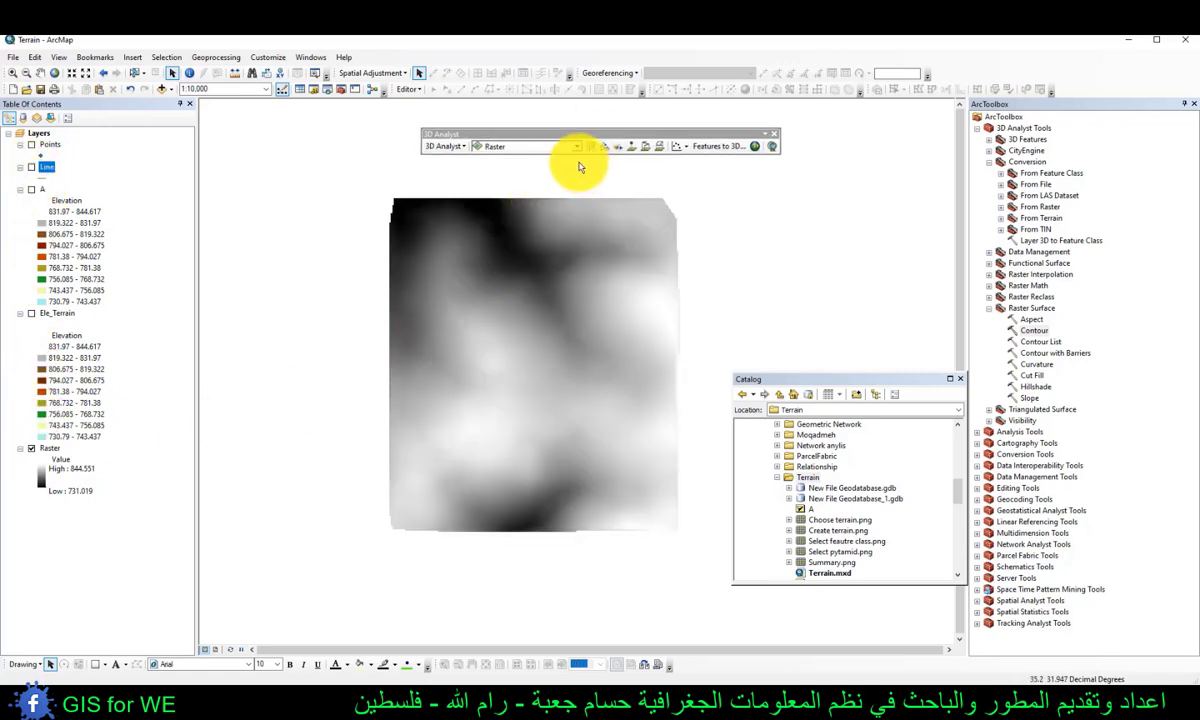